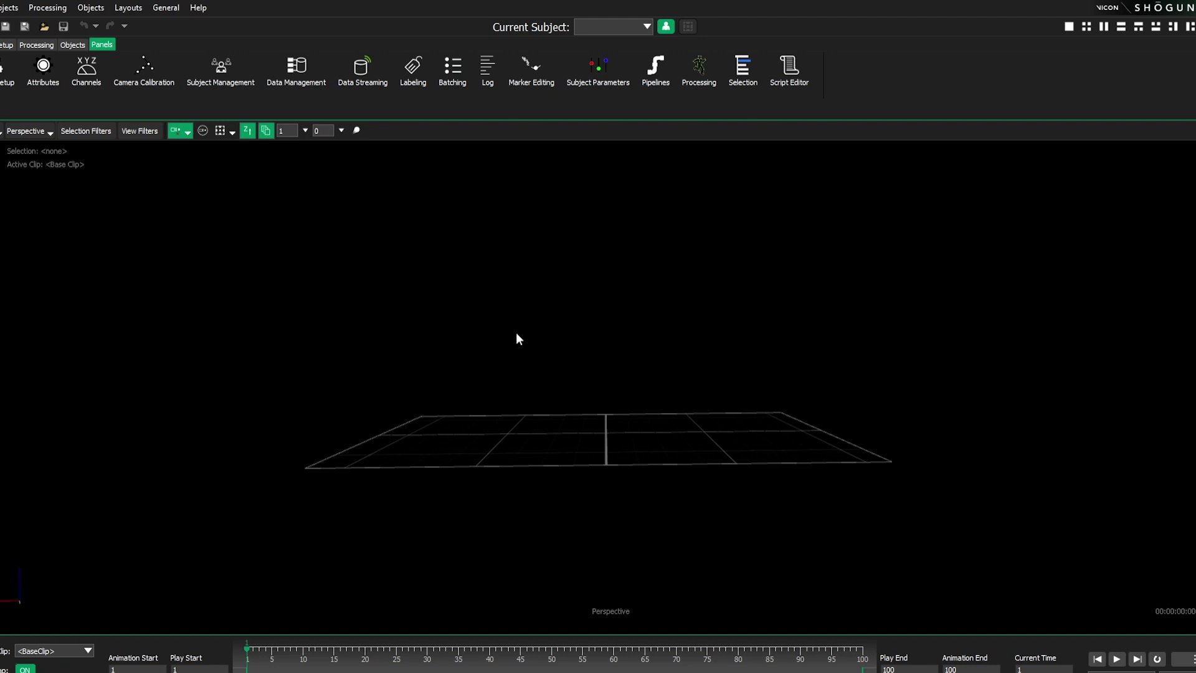
pyautogui.keyDown('alt'); pyautogui.moveTo(476, 290); pyautogui.dragTo(598, 322); pyautogui.keyUp('alt')
pyautogui.keyDown('alt'); pyautogui.moveTo(585, 343); pyautogui.dragTo(551, 409, button='right'); pyautogui.keyUp('alt')
pyautogui.keyDown('alt'); pyautogui.moveTo(549, 409); pyautogui.dragTo(588, 401); pyautogui.keyUp('alt')
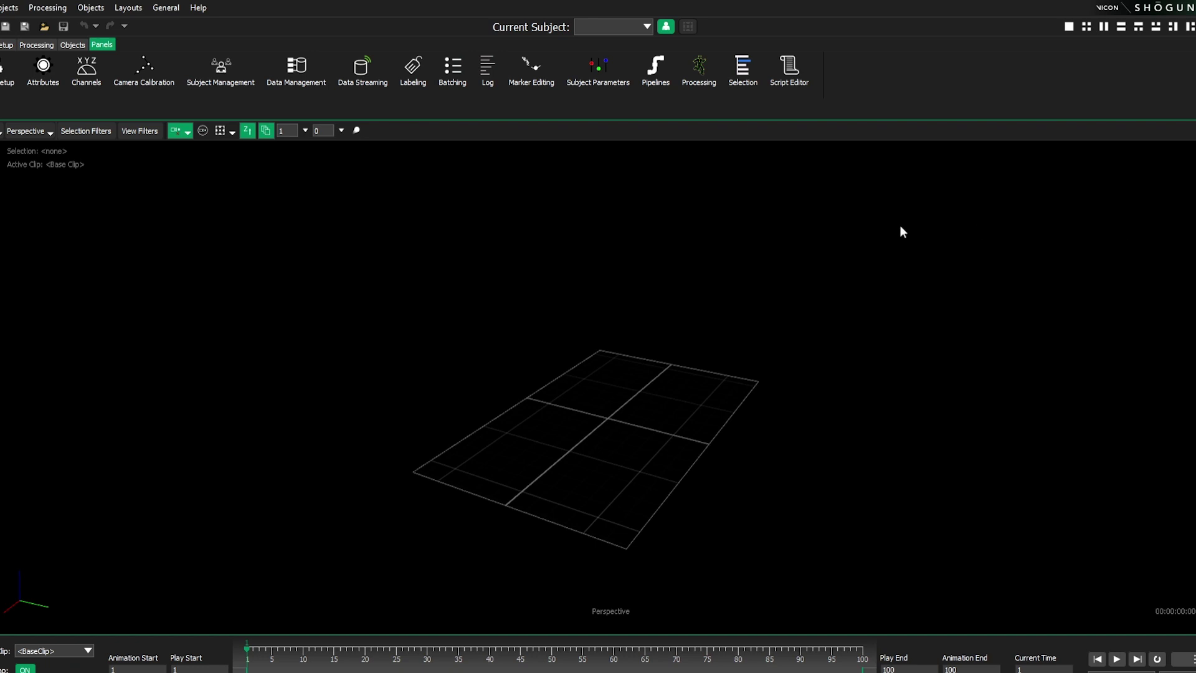
# - Start opening a scene file and browse to the Desktop folder
pyautogui.click(0, 7)
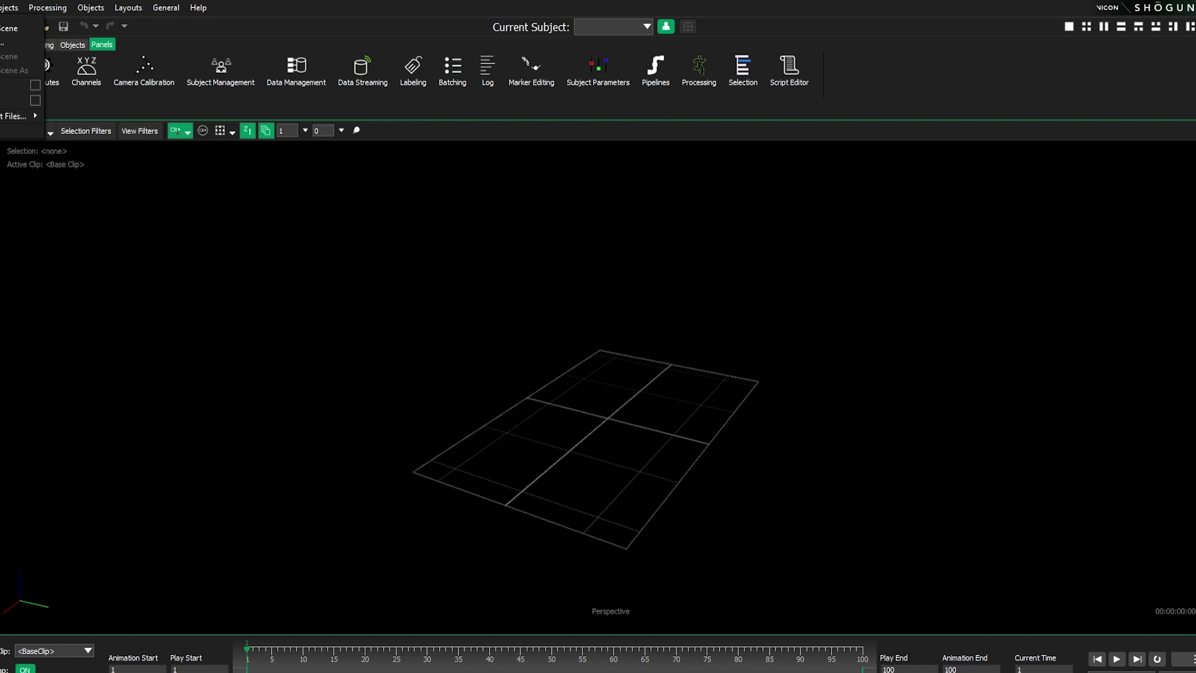
pyautogui.click(2, 43)
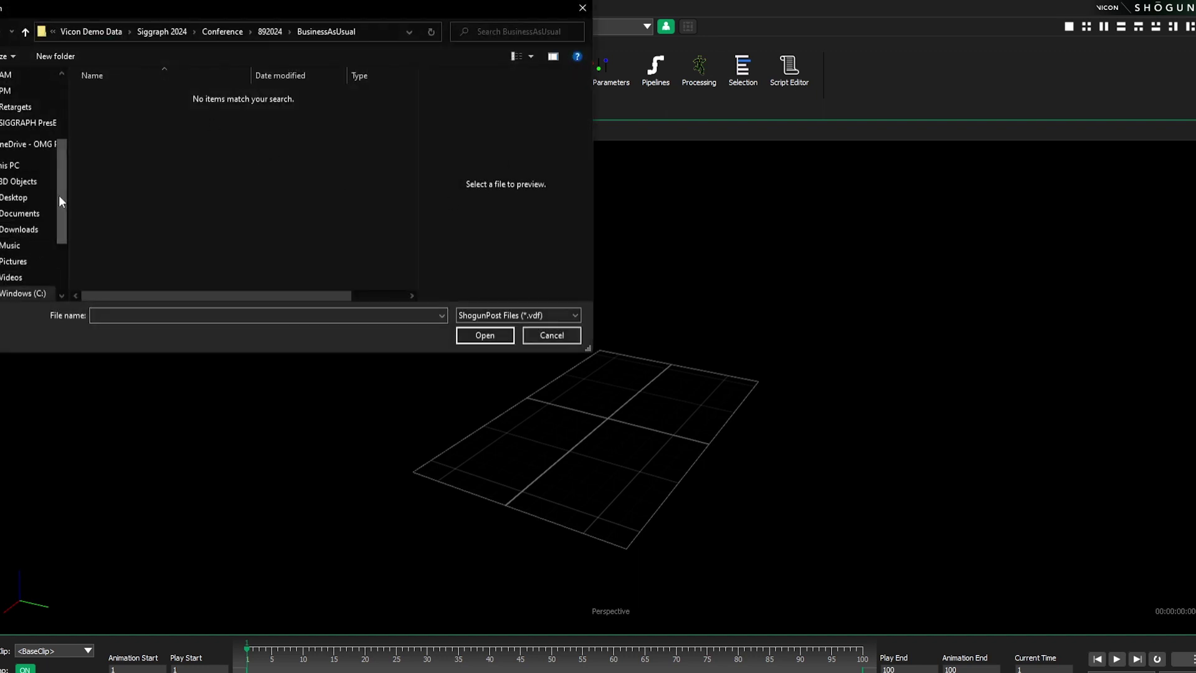
pyautogui.moveTo(61, 201); pyautogui.dragTo(61, 248)
pyautogui.click(15, 203)
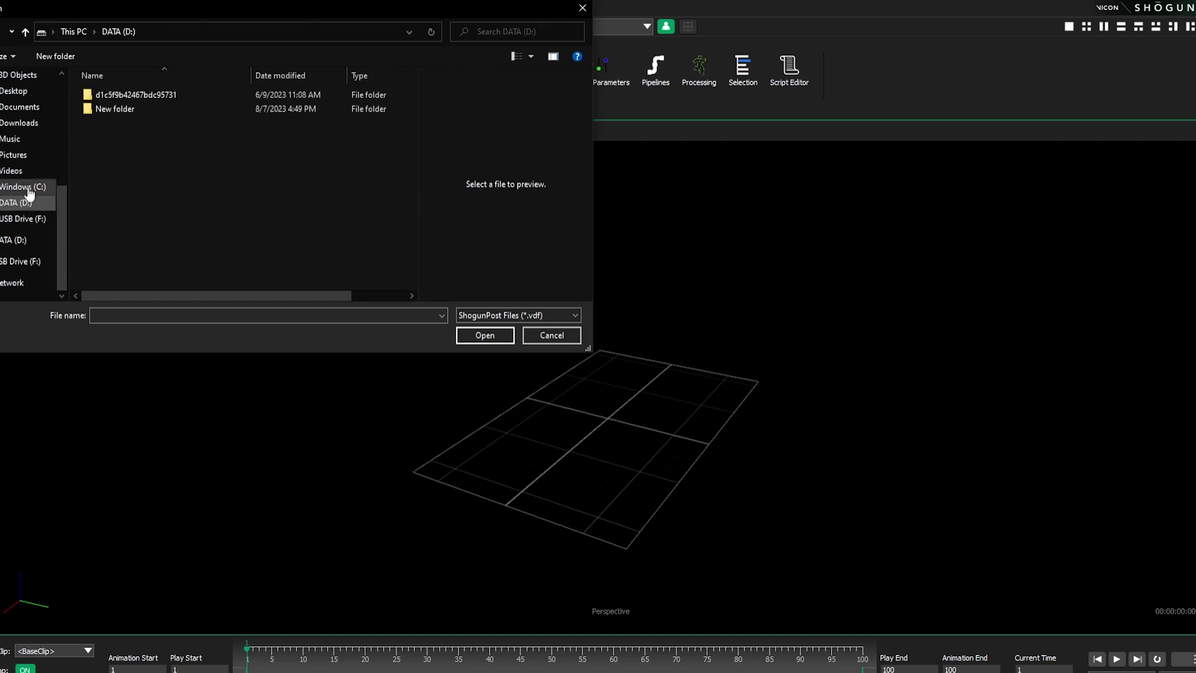
pyautogui.click(2, 93)
pyautogui.click(177, 150)
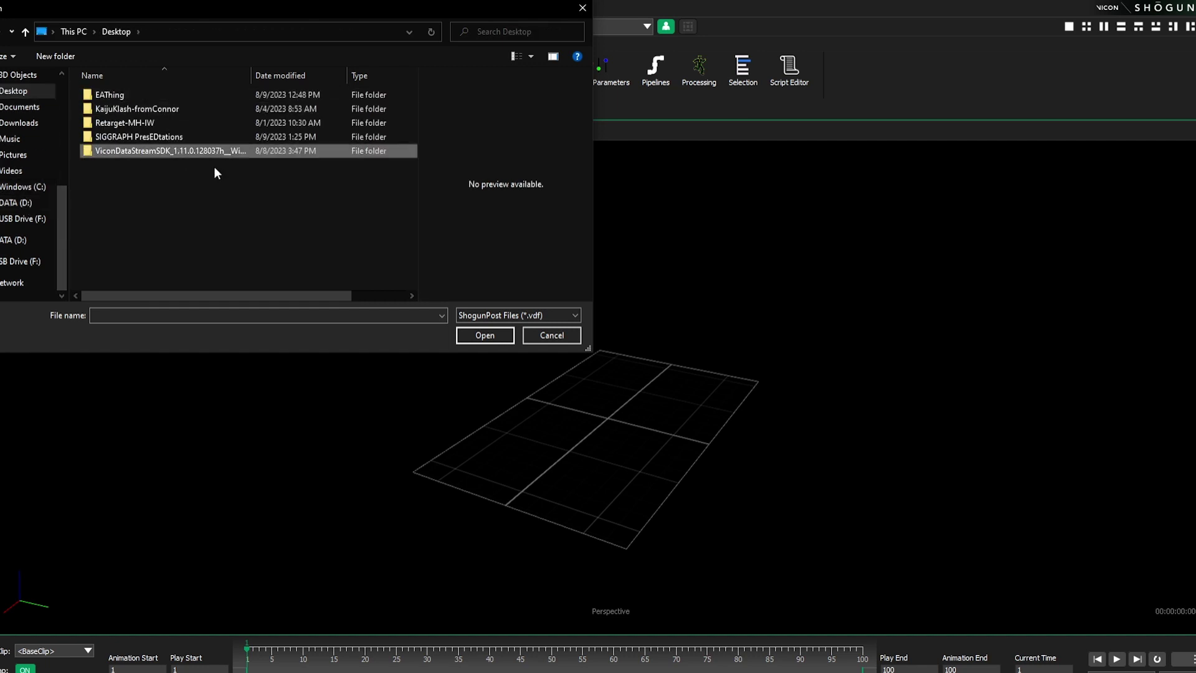
pyautogui.press('Up')
pyautogui.press('Return')
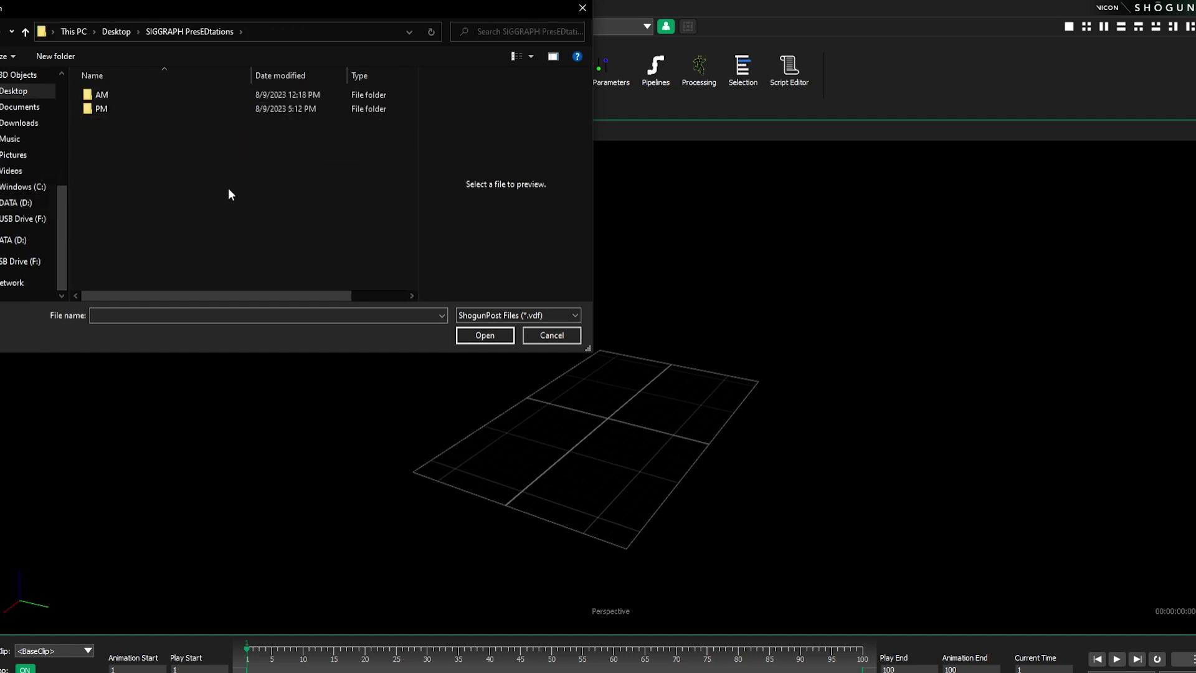
pyautogui.press('Down')
pyautogui.press('BackSpace')
pyautogui.press('Down')
pyautogui.press('Up')
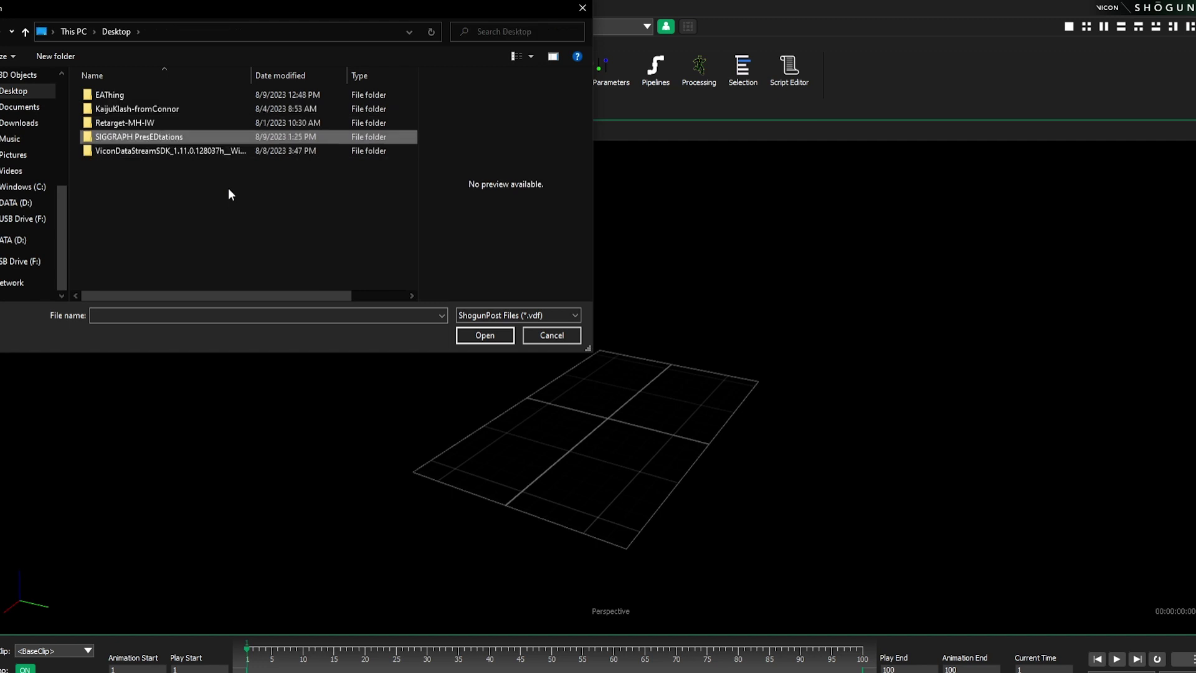
pyautogui.press('Up')
pyautogui.press('Up')
pyautogui.press('Return')
pyautogui.press('BackSpace')
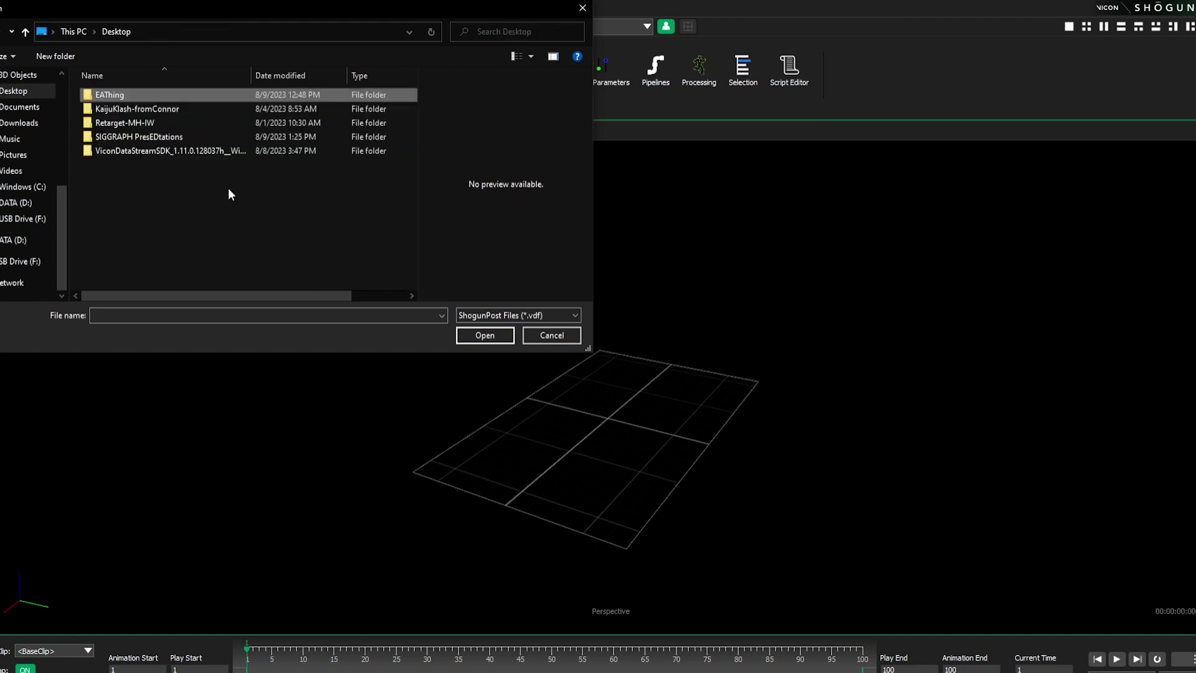
pyautogui.press('Down')
pyautogui.press('Return')
pyautogui.press('BackSpace')
pyautogui.press('Down')
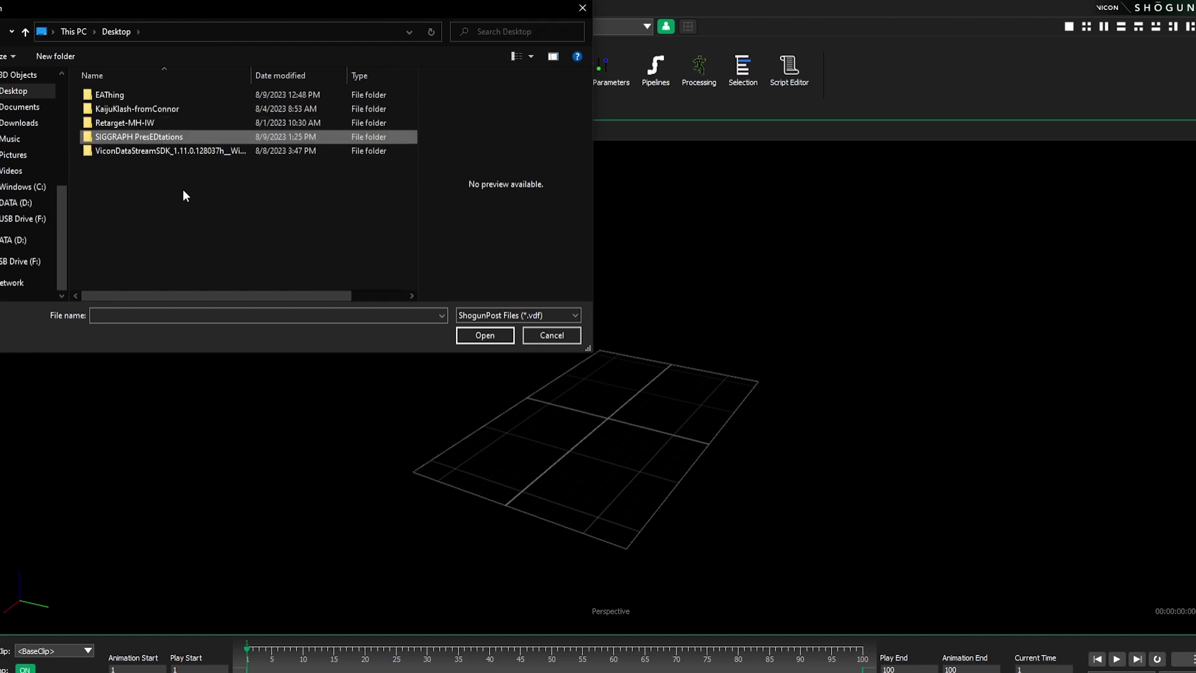
# - Browse to the Workshop folder inside SIGGRAPH PresEDtations > PM
pyautogui.press('Return')
pyautogui.press('Down')
pyautogui.press('Return')
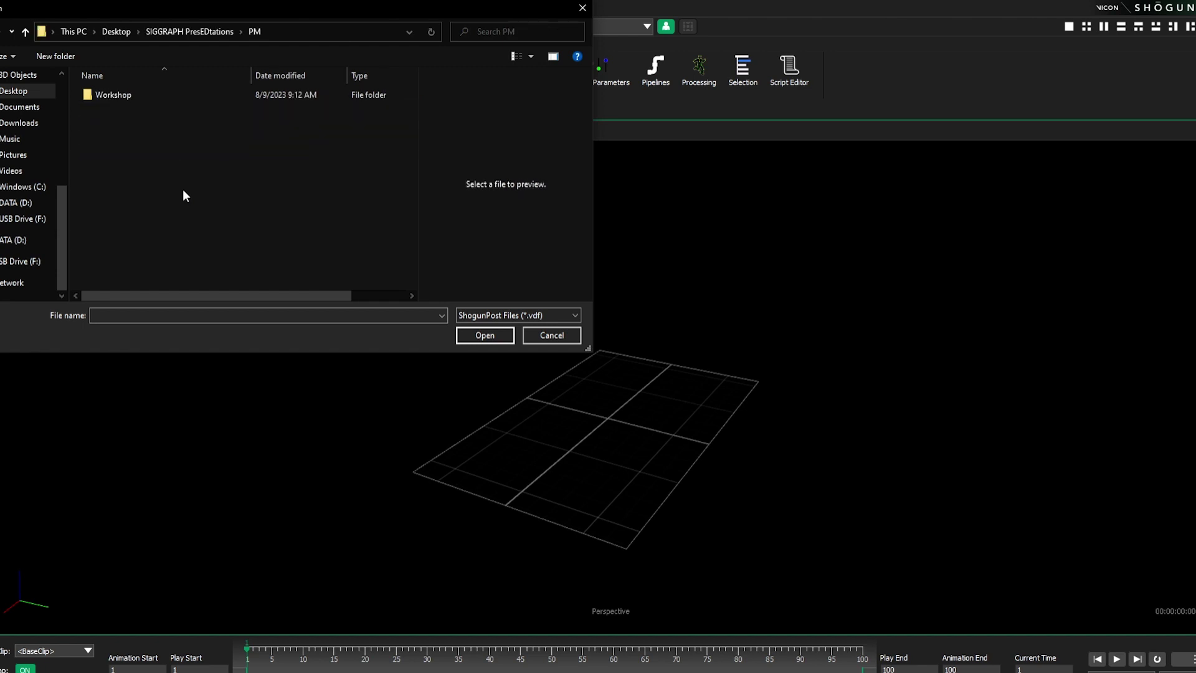
pyautogui.press('Down')
pyautogui.press('Return')
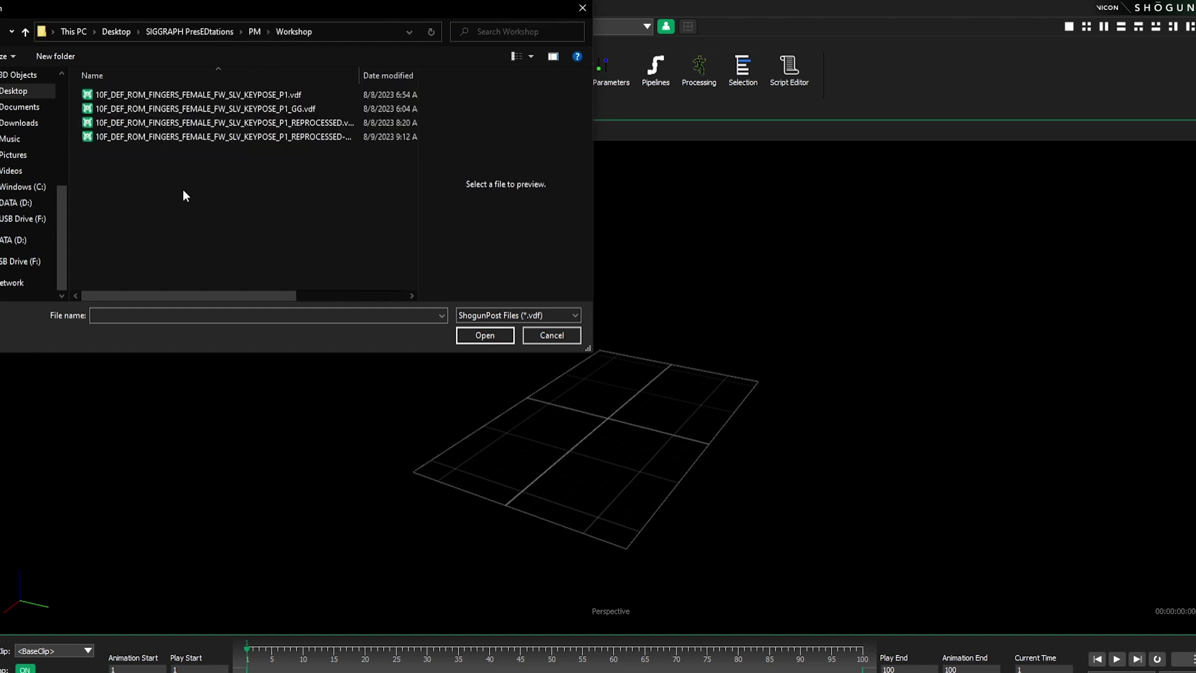
# - Filter the files to Mocap Files (*.mcp) and open 10F_DEF_ROM_FINGERS_FEMALE_FW_SLV_KEYPOSE_P1.mcp
pyautogui.click(519, 316)
pyautogui.click(522, 347)
pyautogui.click(262, 96)
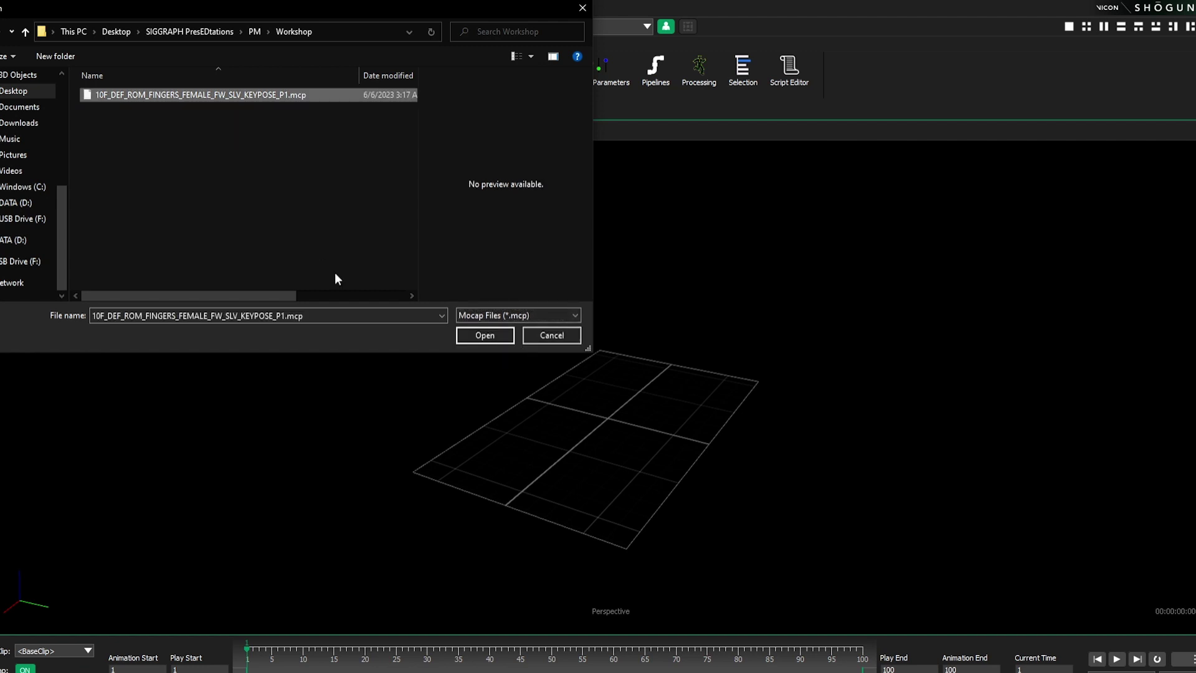
pyautogui.click(485, 336)
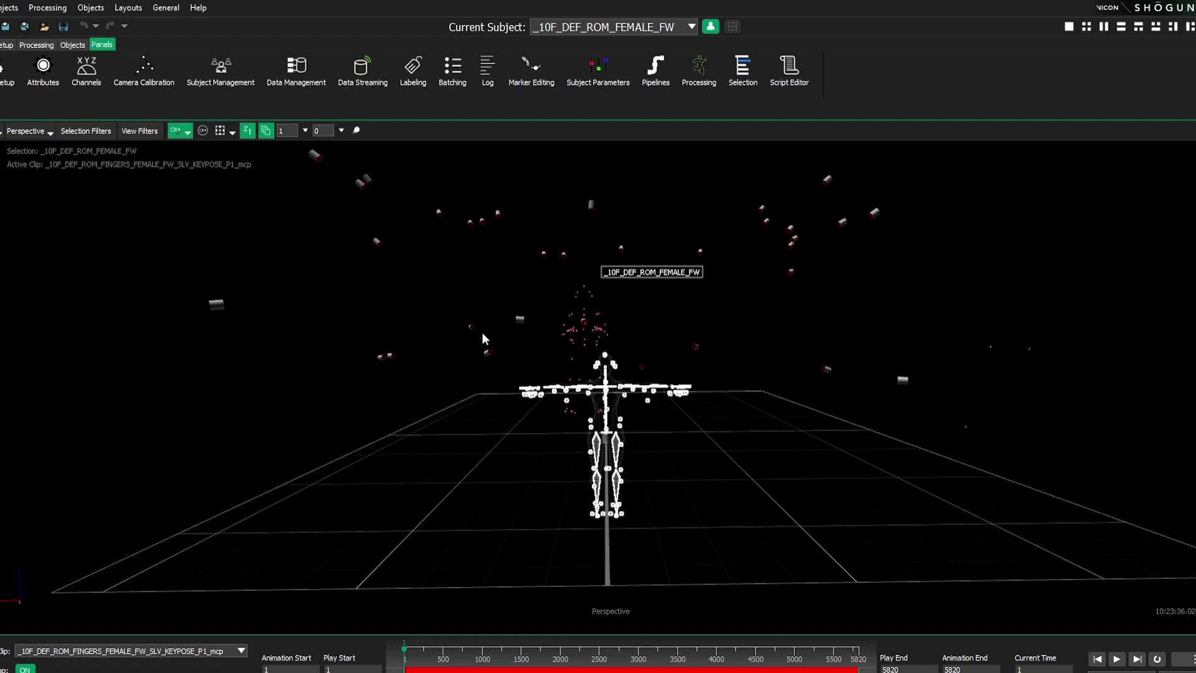
# - Examine the loaded cameras, unlabeled markers and female subject from several angles in the 3D scene
pyautogui.keyDown('alt'); pyautogui.moveTo(408, 320); pyautogui.dragTo(343, 187); pyautogui.keyUp('alt')
pyautogui.click(450, 300)
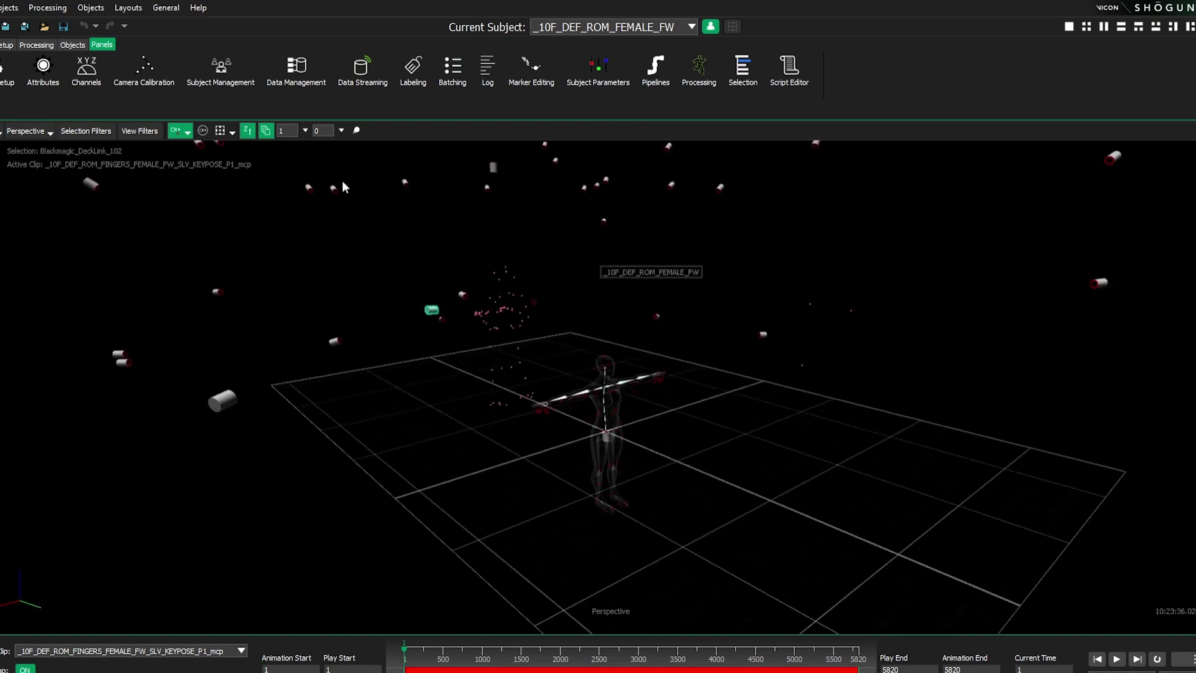
pyautogui.click(335, 191)
pyautogui.keyDown('alt'); pyautogui.moveTo(454, 437); pyautogui.dragTo(451, 371); pyautogui.keyUp('alt')
pyautogui.keyDown('alt'); pyautogui.moveTo(451, 371); pyautogui.dragTo(387, 281, button='right'); pyautogui.keyUp('alt')
pyautogui.keyDown('alt'); pyautogui.moveTo(329, 338); pyautogui.dragTo(368, 355, button='middle'); pyautogui.keyUp('alt')
pyautogui.moveTo(367, 354); pyautogui.dragTo(449, 347)
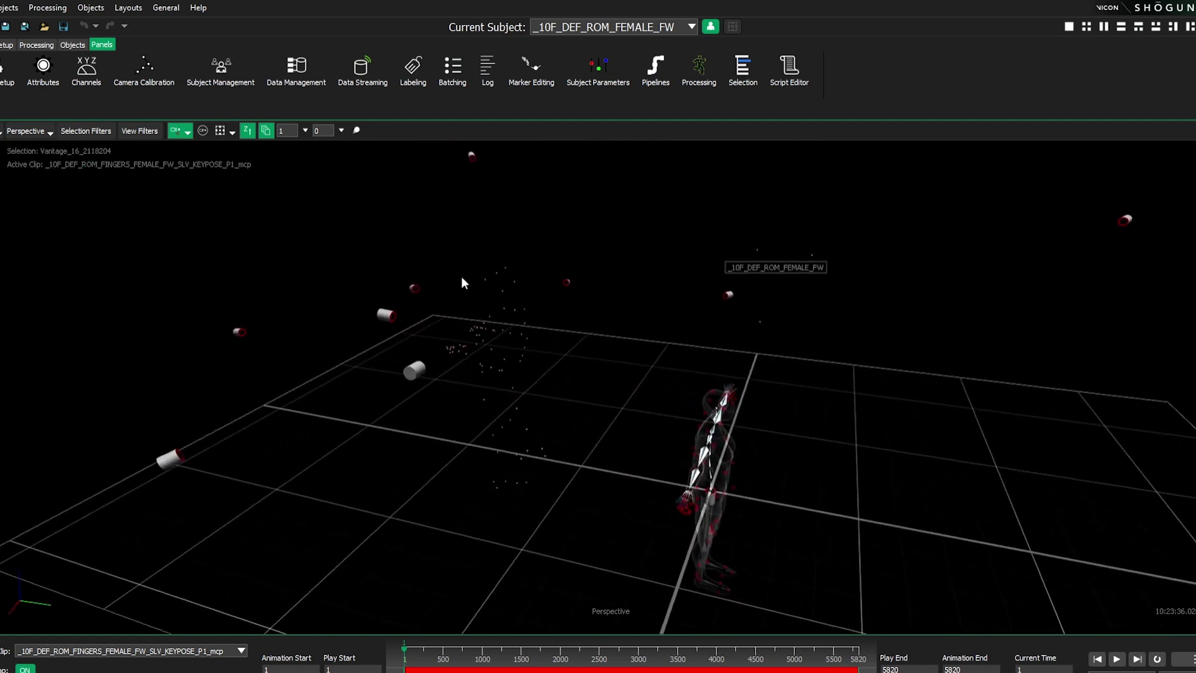
pyautogui.moveTo(833, 441); pyautogui.dragTo(641, 554)
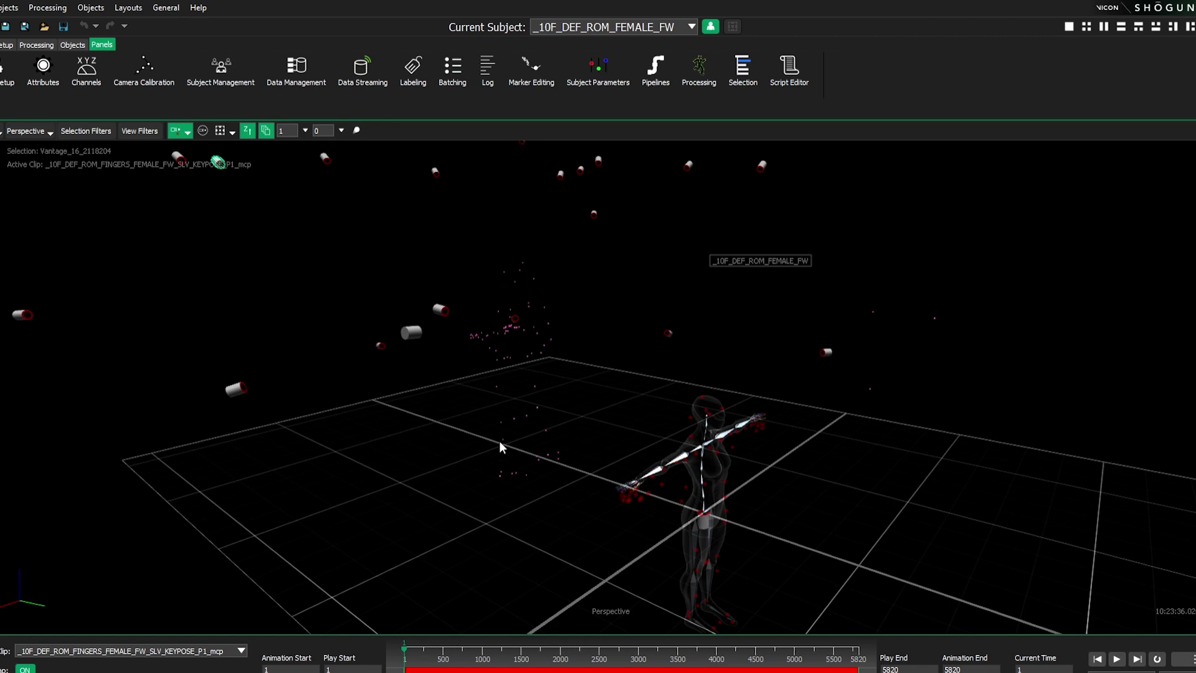
# - Scrub the clip to frame 3661 to review the motion of the marker cloud
pyautogui.moveTo(412, 662); pyautogui.dragTo(664, 663)
pyautogui.keyDown('alt'); pyautogui.moveTo(440, 506); pyautogui.dragTo(577, 524); pyautogui.keyUp('alt')
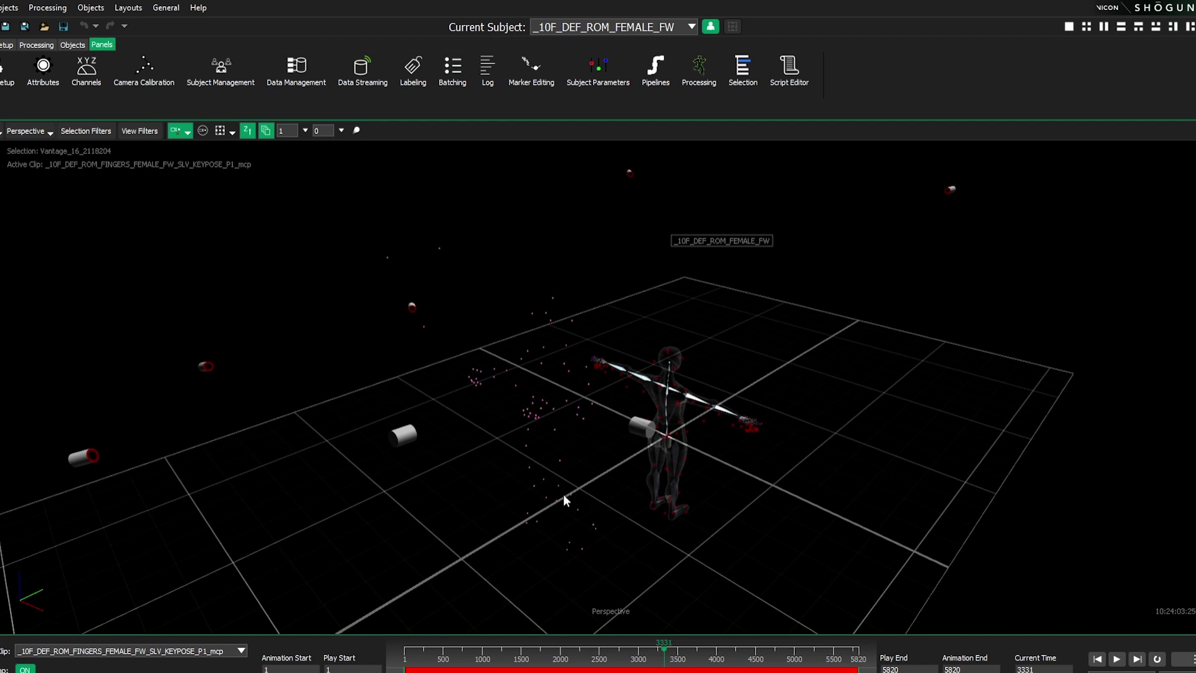
pyautogui.moveTo(676, 658)
pyautogui.mouseDown()
pyautogui.moveTo(750, 657)
pyautogui.moveTo(689, 658)
pyautogui.mouseUp()
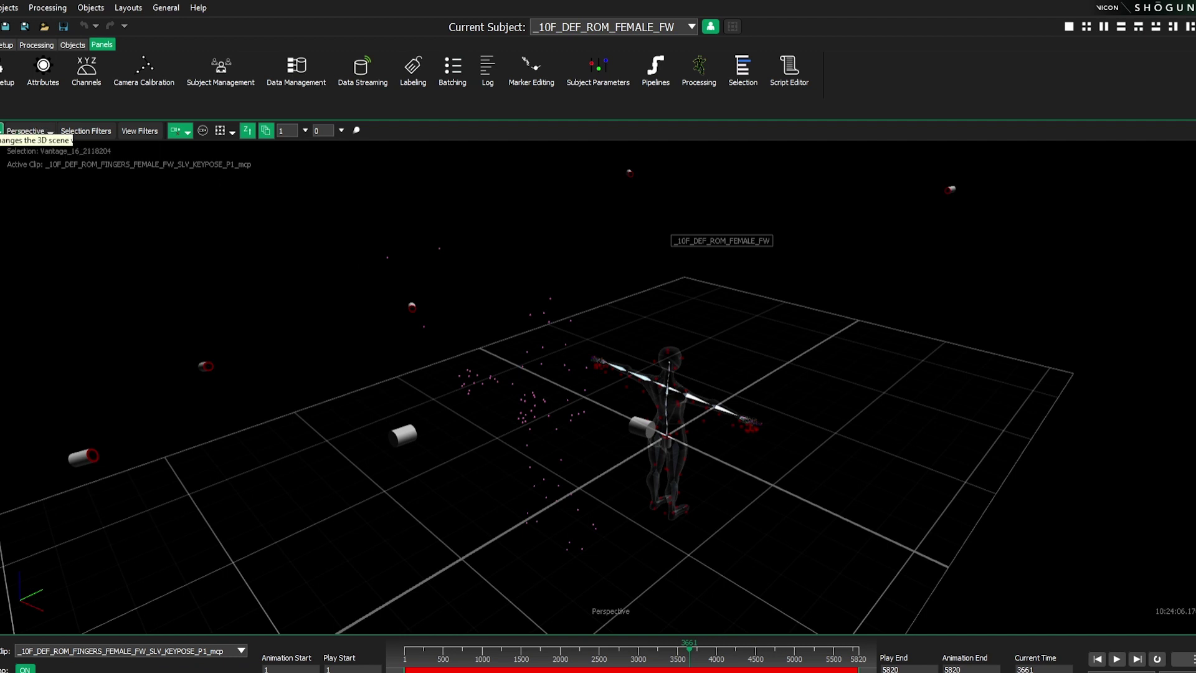
# - Switch the viewport to the hierarchy view and look through the camera, skeleton and unlabeled marker nodes
pyautogui.click(2, 133)
pyautogui.click(1, 185)
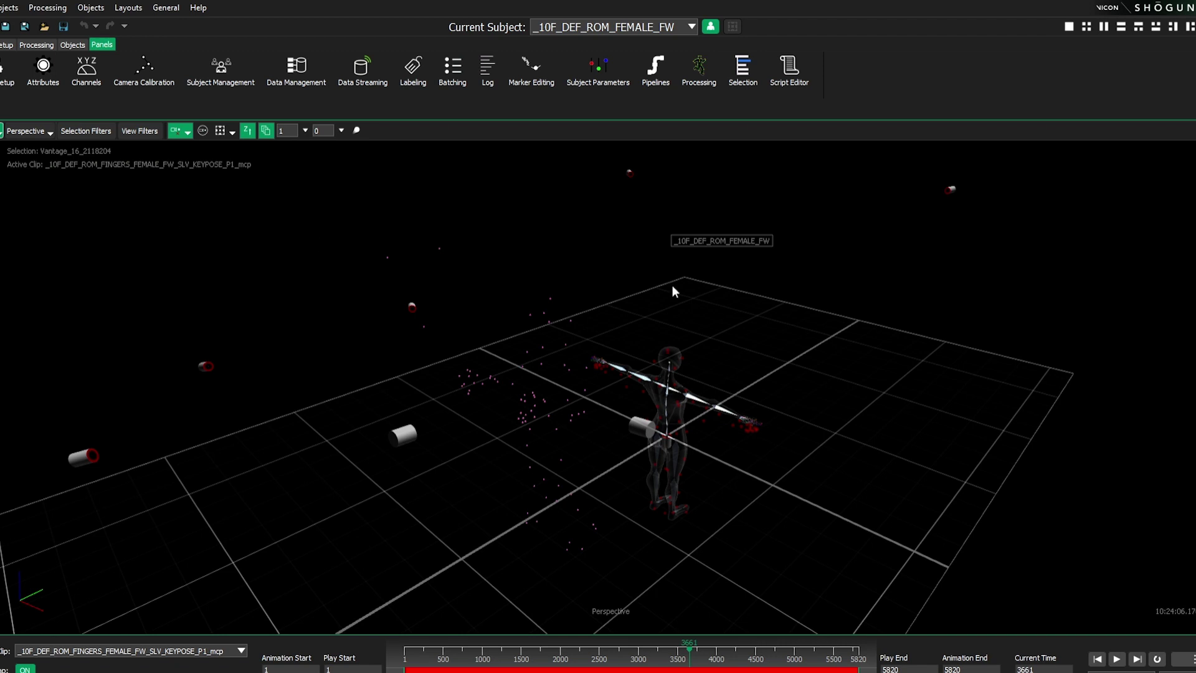
pyautogui.press('g')
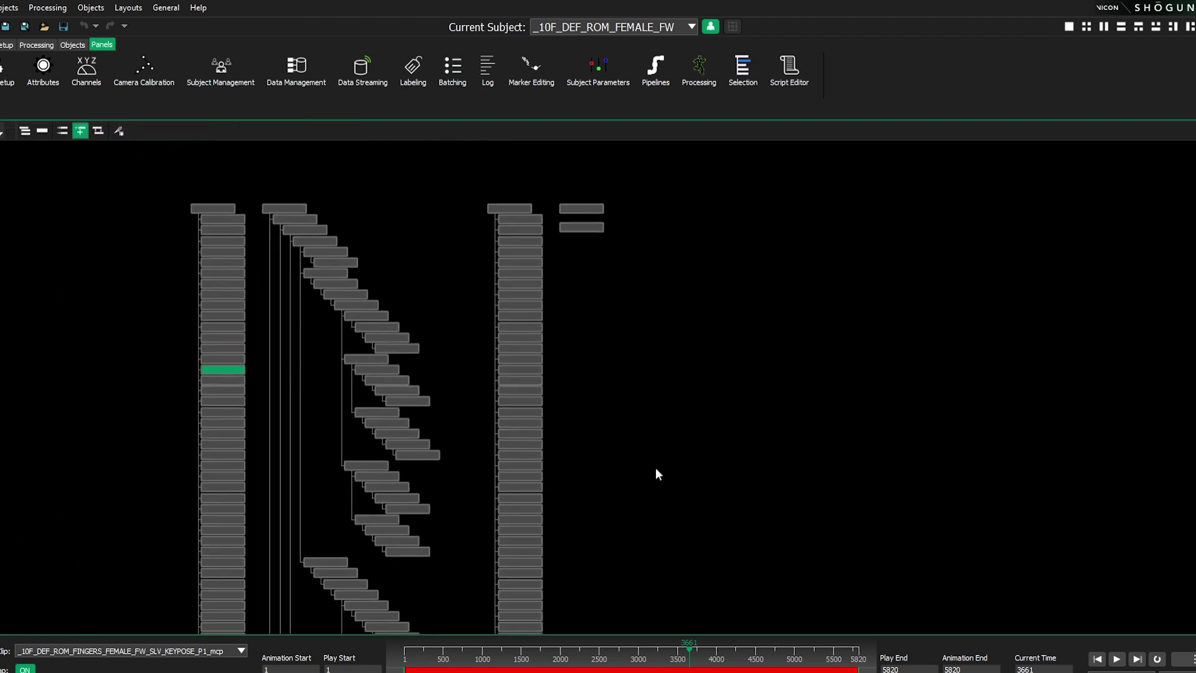
pyautogui.moveTo(438, 342)
pyautogui.keyDown('alt'); pyautogui.mouseDown(button='right')
pyautogui.moveTo(433, 272)
pyautogui.moveTo(437, 352)
pyautogui.moveTo(436, 310)
pyautogui.moveTo(439, 319)
pyautogui.mouseUp(button='right'); pyautogui.keyUp('alt')
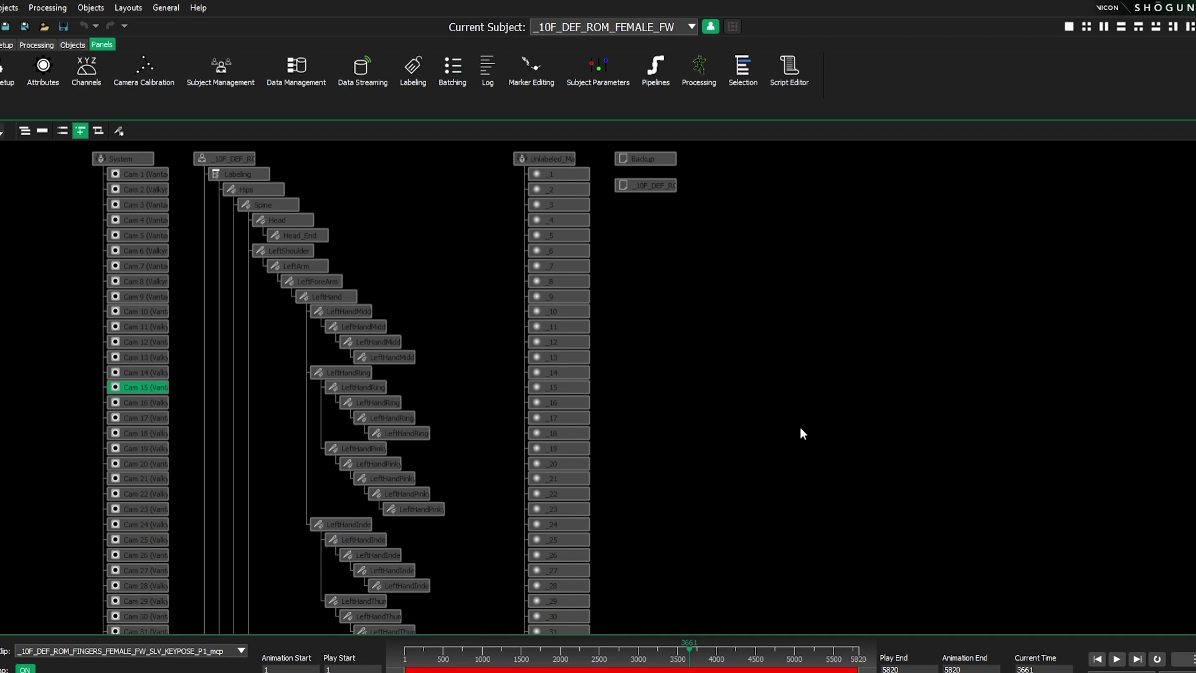
pyautogui.keyDown('alt'); pyautogui.moveTo(721, 523); pyautogui.dragTo(844, 260, button='middle'); pyautogui.keyUp('alt')
pyautogui.keyDown('alt'); pyautogui.moveTo(787, 515); pyautogui.dragTo(769, 296, button='middle'); pyautogui.keyUp('alt')
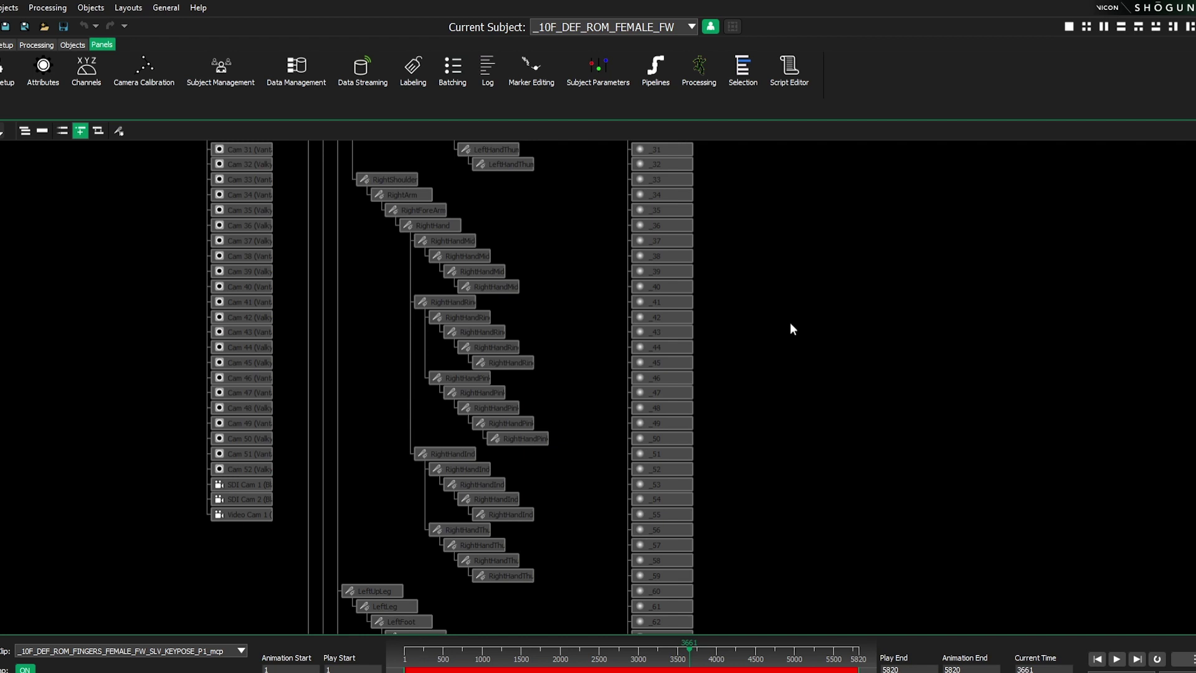
# - Switch the viewport to the Cameras view and show all cameras in a grid
pyautogui.click(1, 130)
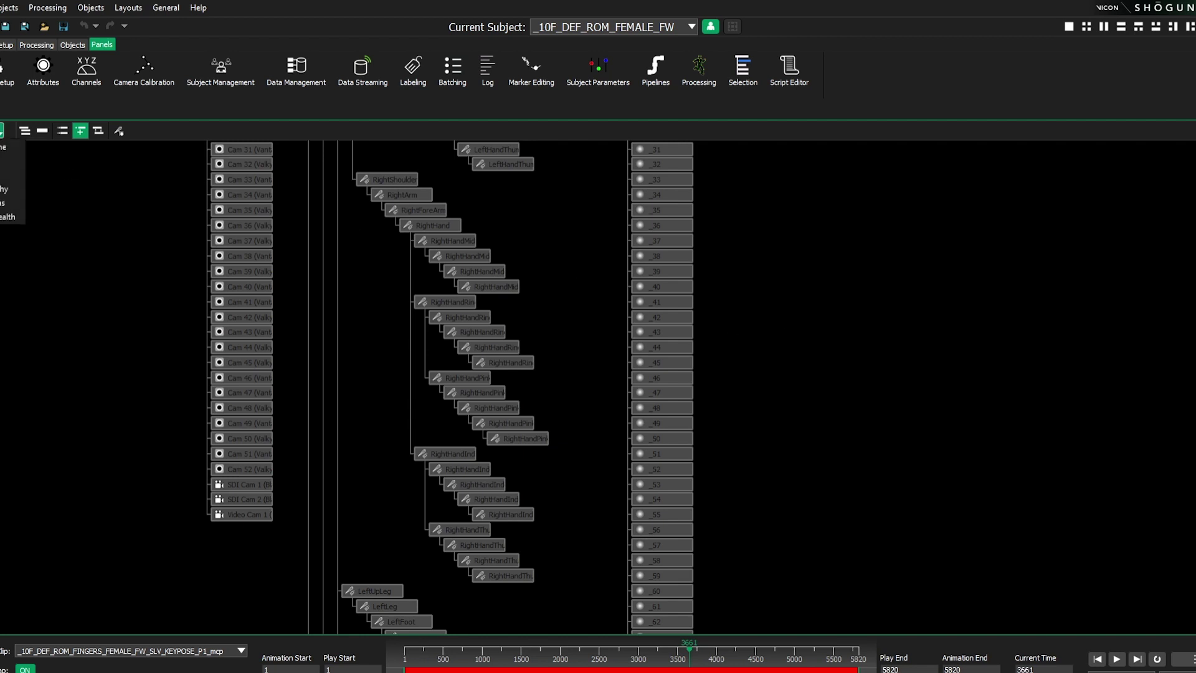
pyautogui.click(2, 205)
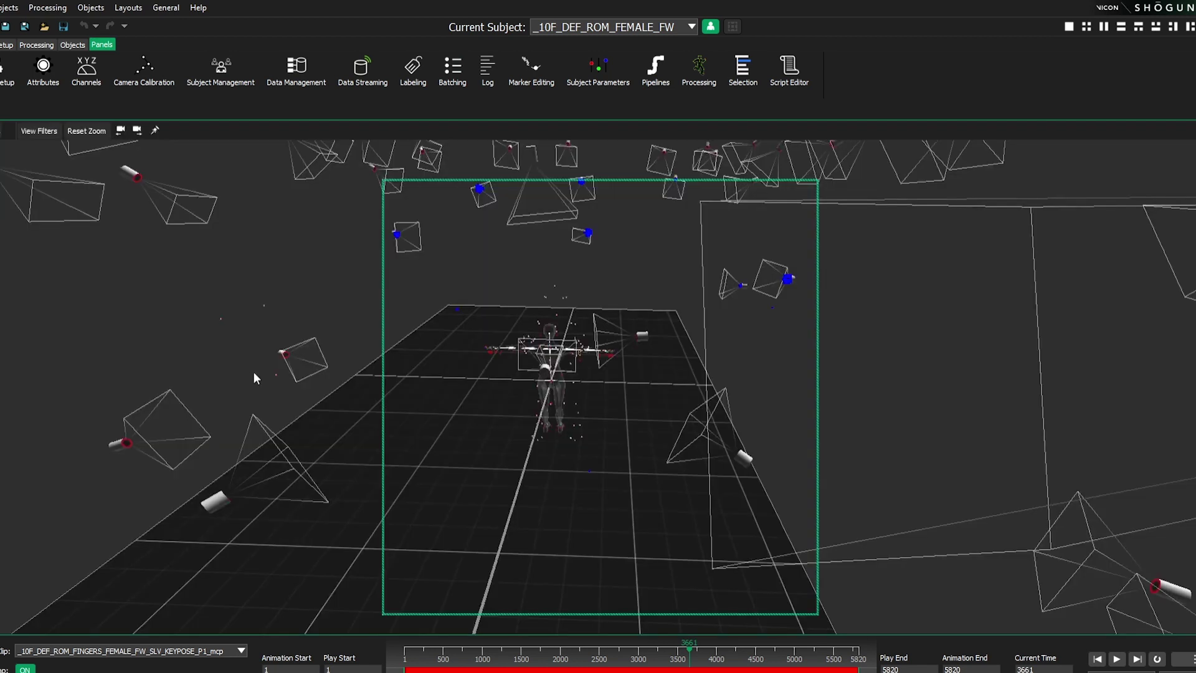
pyautogui.click(362, 234)
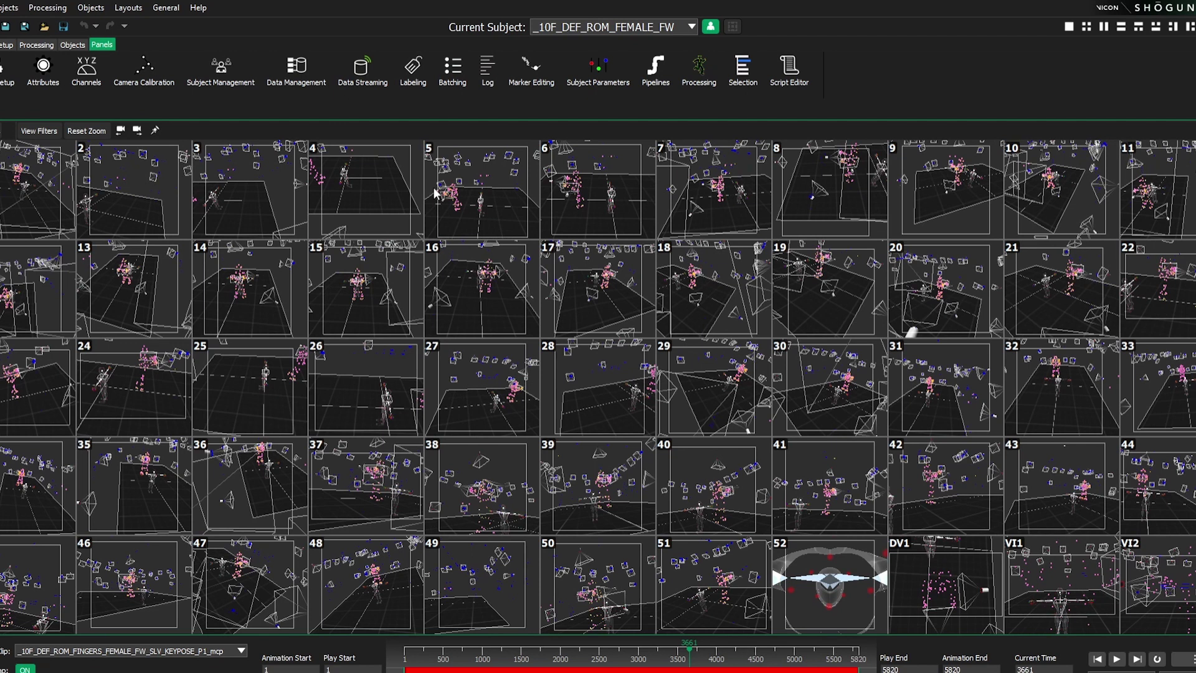
# - Play the clip across the camera grid, enlarge camera 6 for inspection, return to the grid and stop playback
pyautogui.click(464, 660)
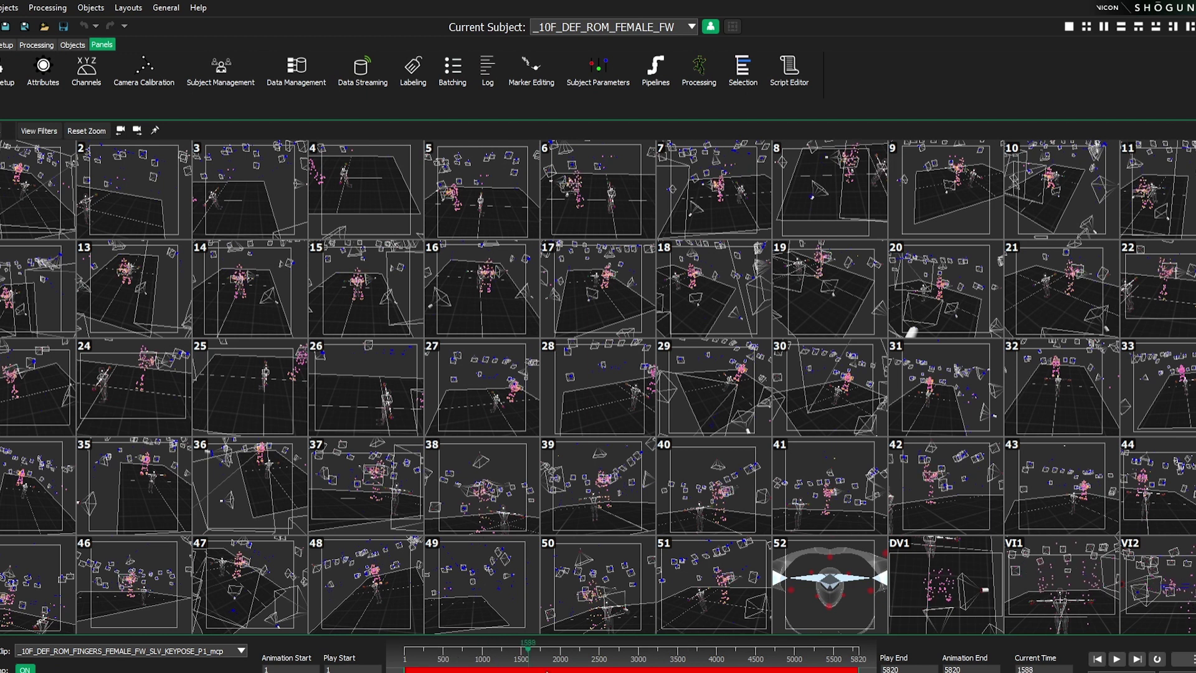
pyautogui.click(1117, 659)
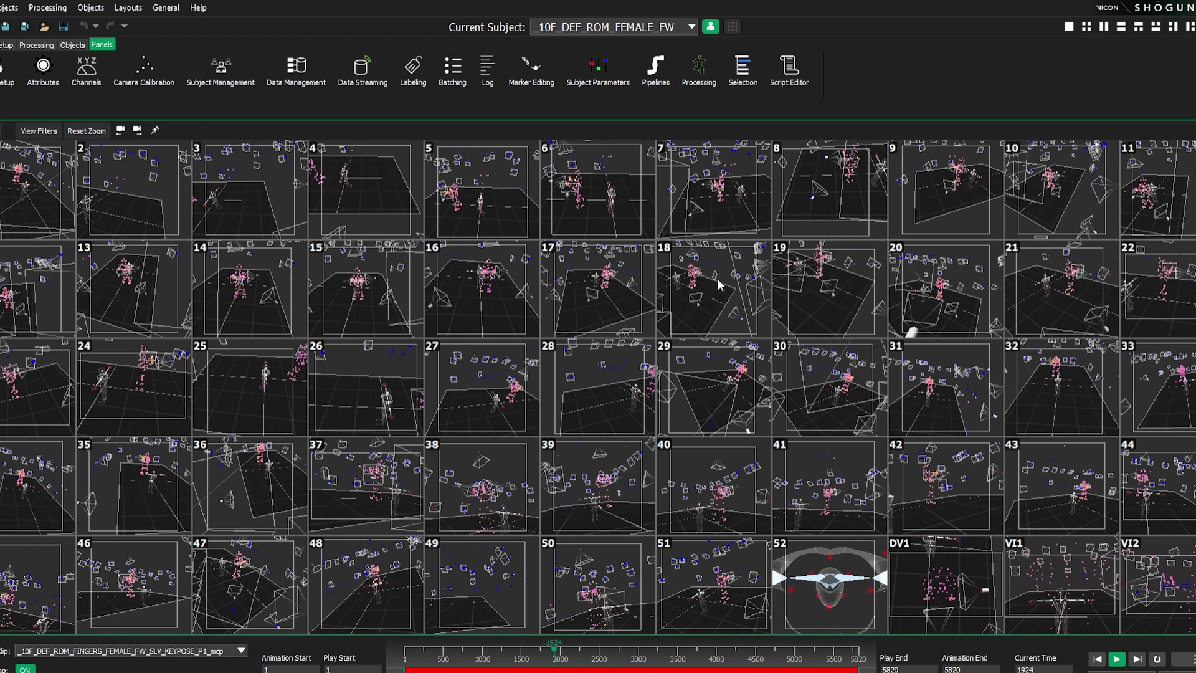
pyautogui.doubleClick(597, 191)
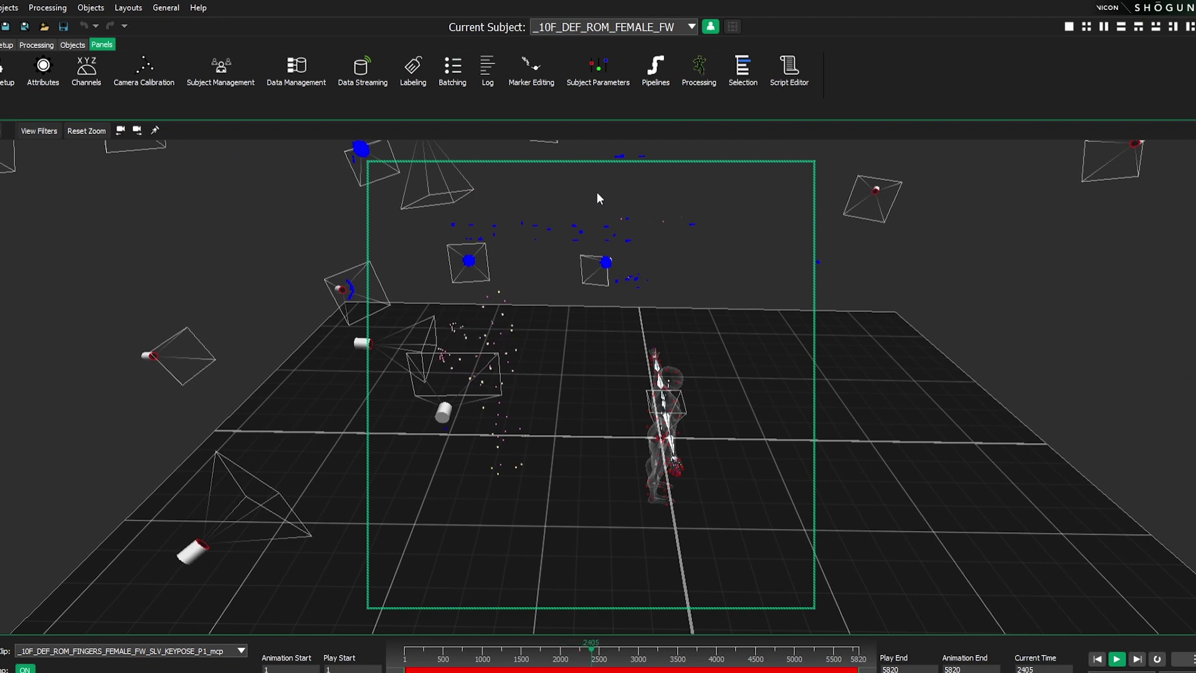
pyautogui.doubleClick(566, 193)
pyautogui.click(1116, 659)
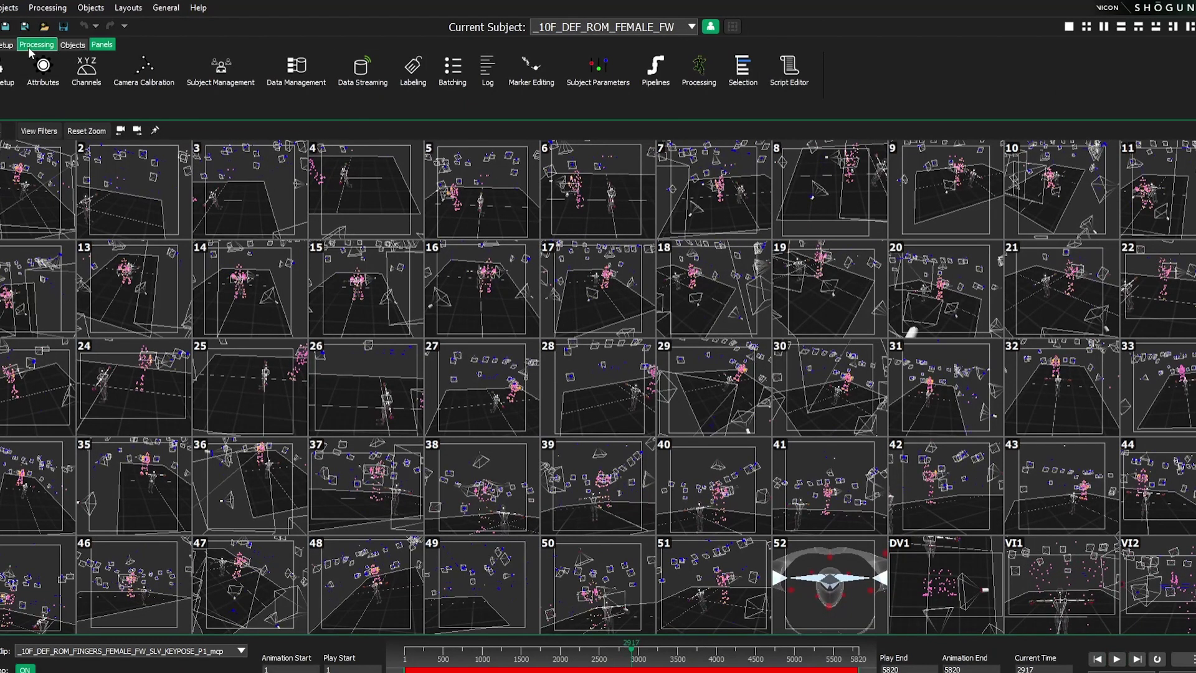
# - Return the viewport to the 3D Scene view
pyautogui.click(0, 130)
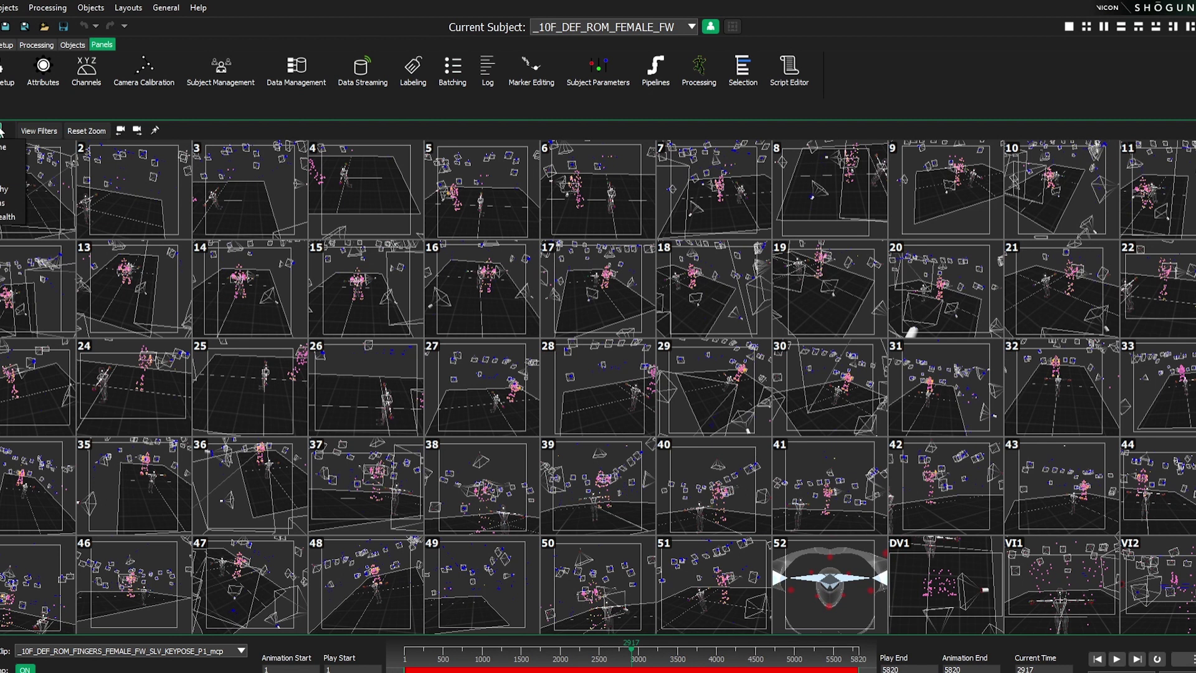
pyautogui.click(4, 147)
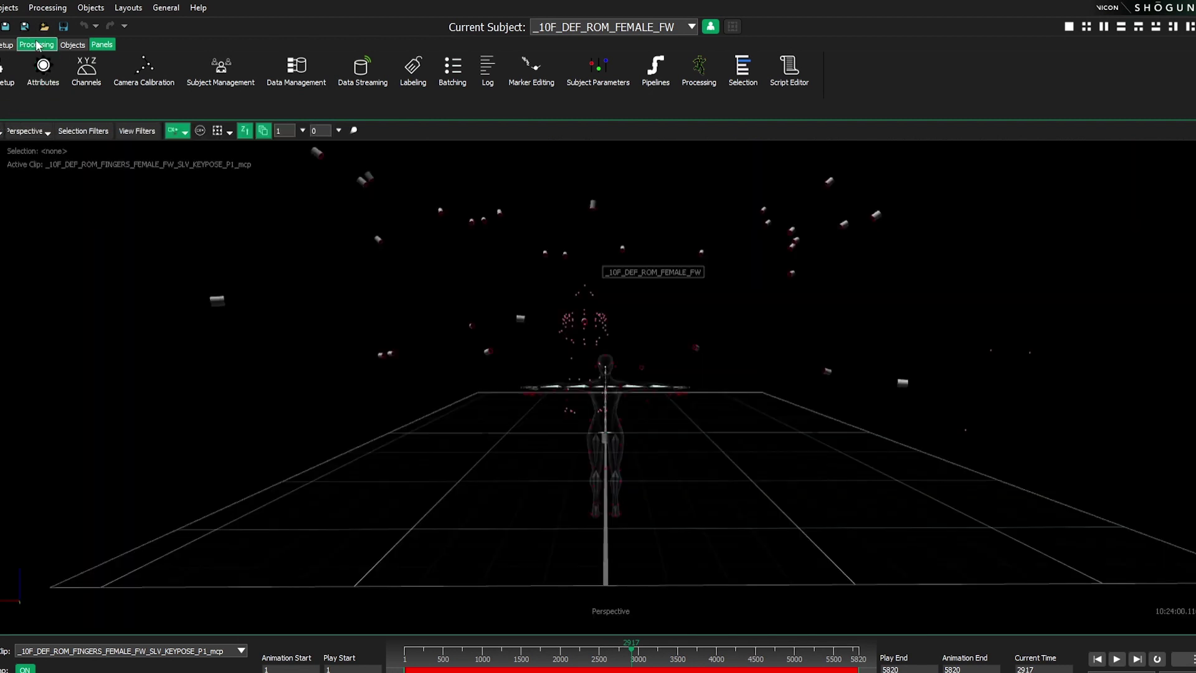
# - Show the Processing panel beside the 3D scene and turn off Edit Base Pose
pyautogui.click(36, 44)
pyautogui.click(4, 73)
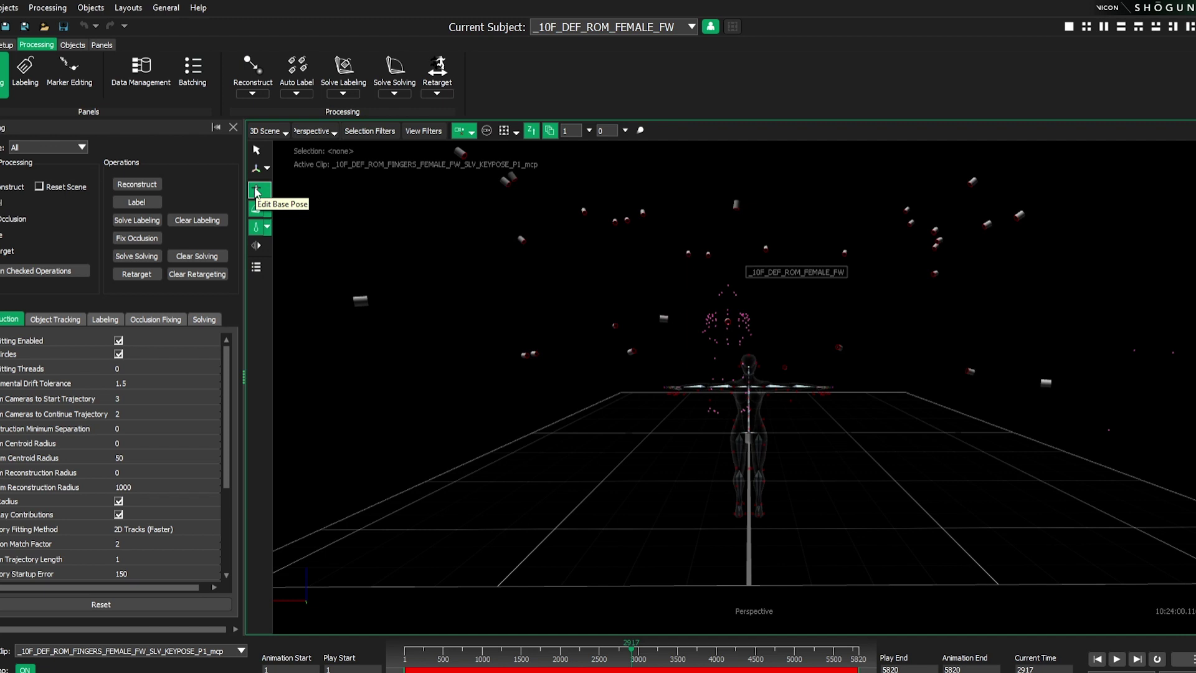
pyautogui.click(256, 190)
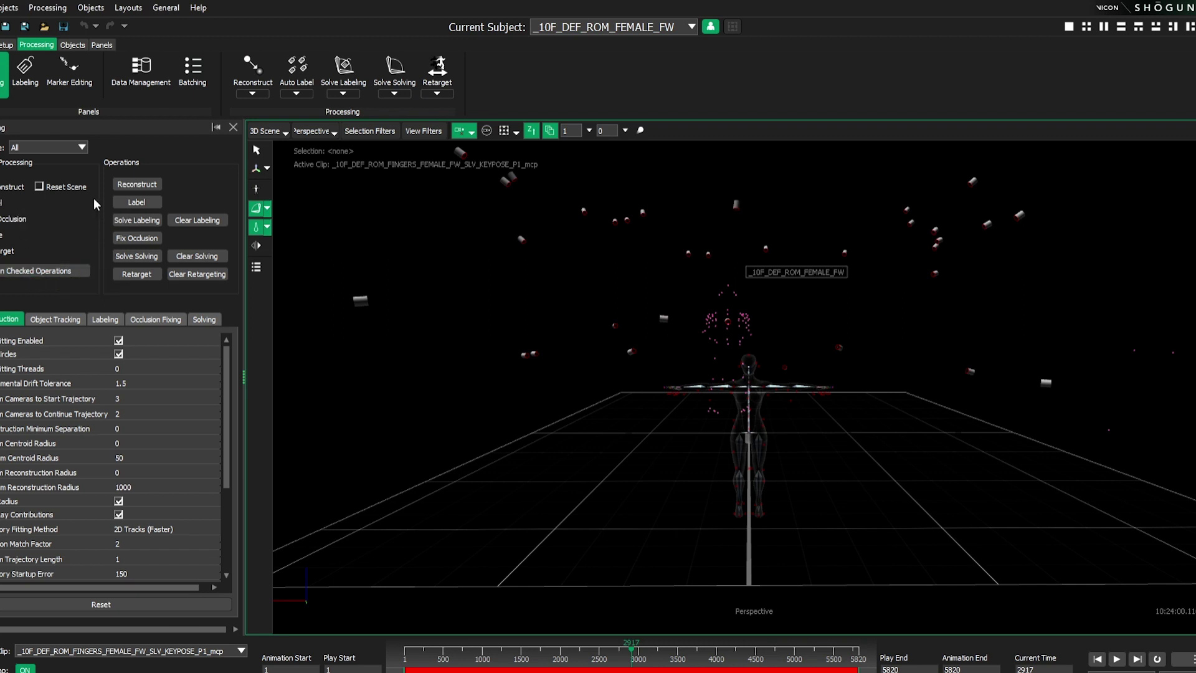
# - Review the Object Tracking, Labeling, Occlusion Fixing and Solving settings of the processing operations
pyautogui.click(55, 319)
pyautogui.click(106, 319)
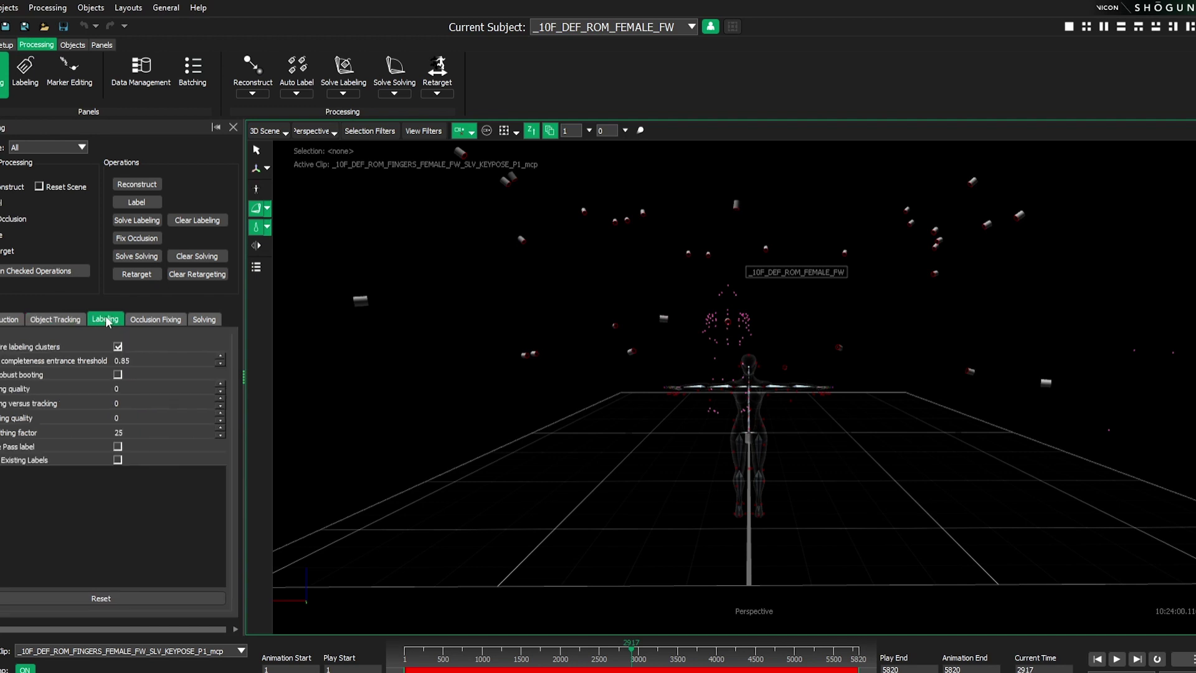
pyautogui.click(156, 319)
pyautogui.click(202, 320)
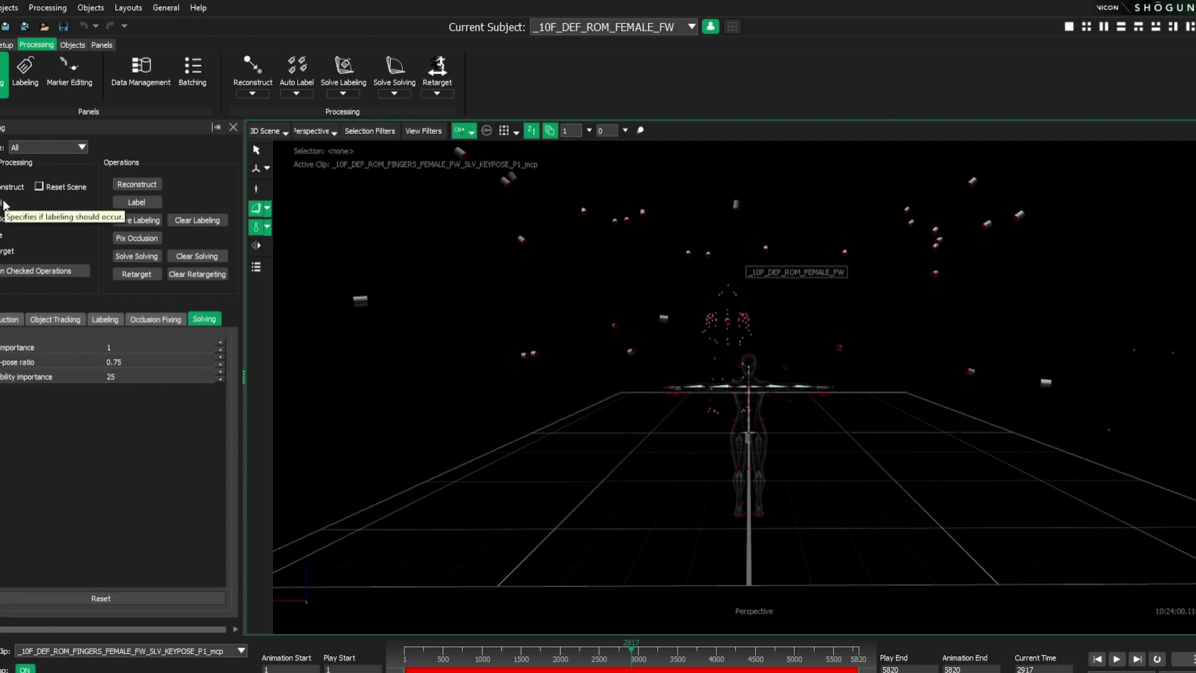
# - Open the Workshop file 10F_DEF_ROM_FINGERS_FEMALE_FW_SLV_KEYPOSE_P1_REPROCESSED, discarding changes to the current scene
pyautogui.hotkey('ctrl', 'o')
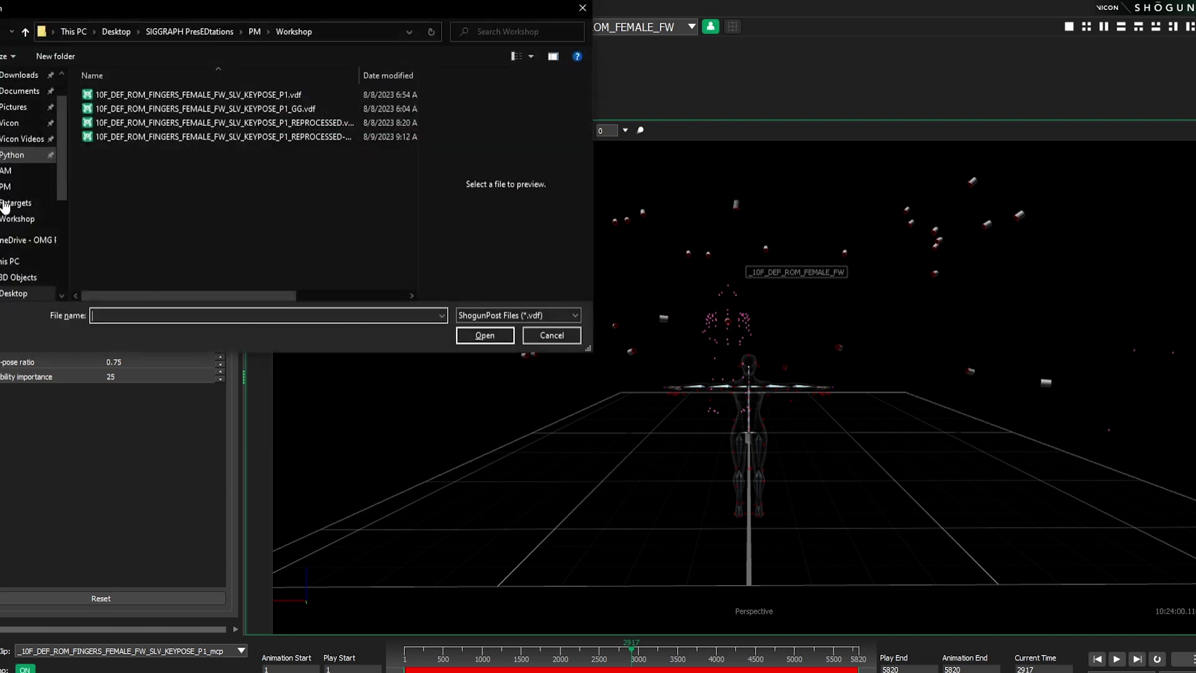
pyautogui.moveTo(359, 75); pyautogui.dragTo(387, 76)
pyautogui.click(349, 122)
pyautogui.click(501, 337)
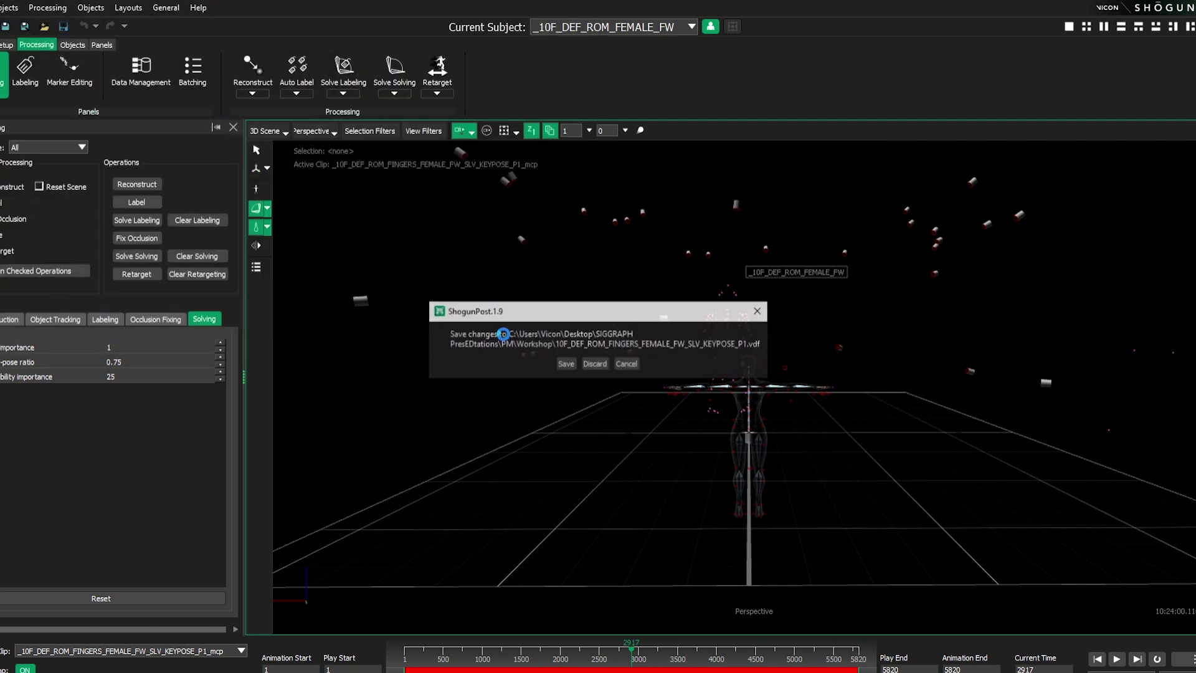
pyautogui.click(602, 366)
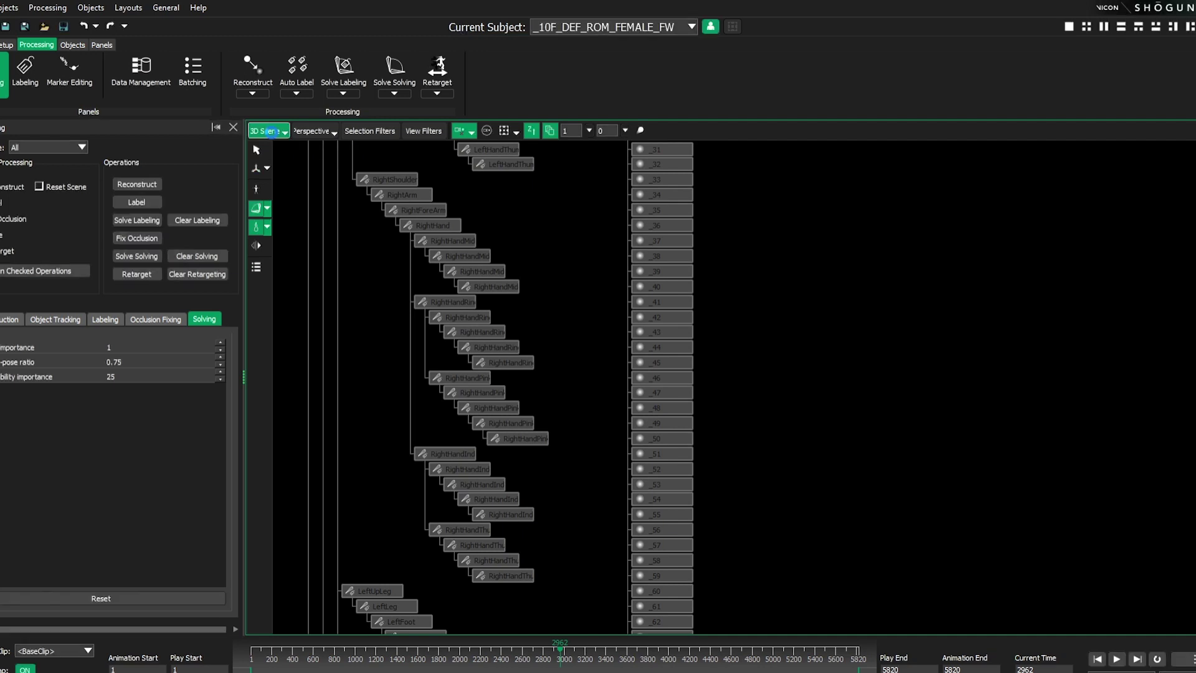
pyautogui.click(267, 133)
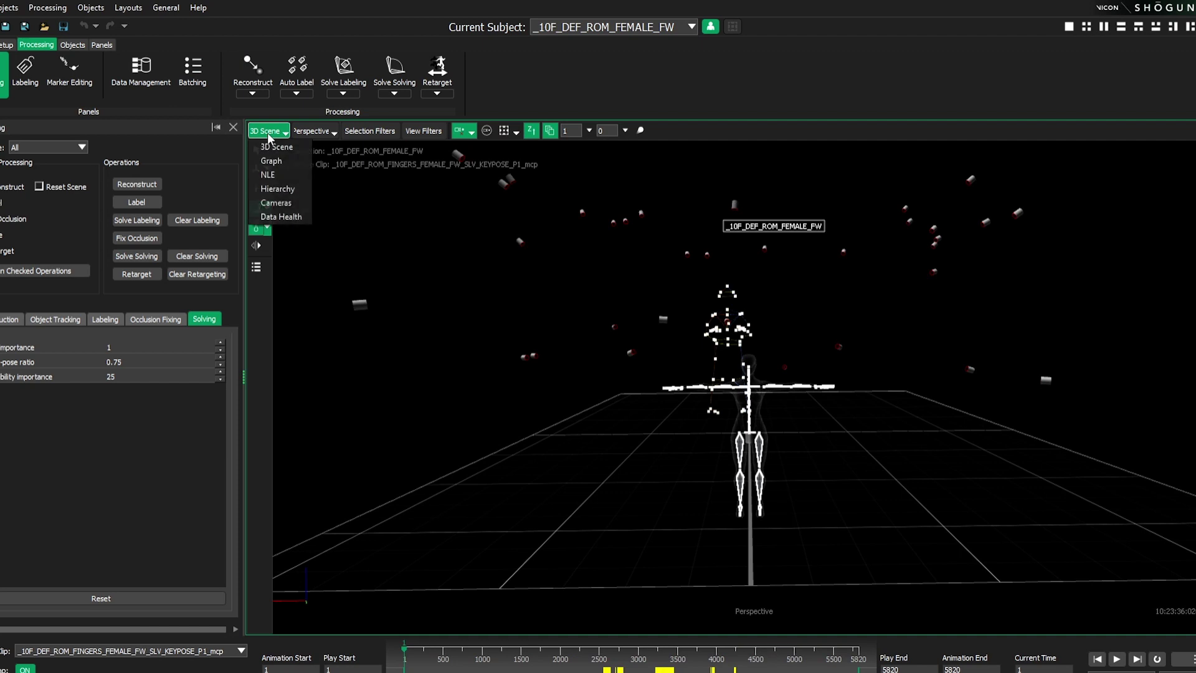
# - Scrub the clip to about frame 1221, examine the markers beside the solving skeleton, and clear the subject selection
pyautogui.moveTo(647, 474)
pyautogui.keyDown('alt'); pyautogui.mouseDown()
pyautogui.moveTo(679, 480)
pyautogui.moveTo(558, 376)
pyautogui.moveTo(624, 403)
pyautogui.moveTo(622, 276)
pyautogui.moveTo(676, 383)
pyautogui.moveTo(631, 345)
pyautogui.mouseUp(); pyautogui.keyUp('alt')
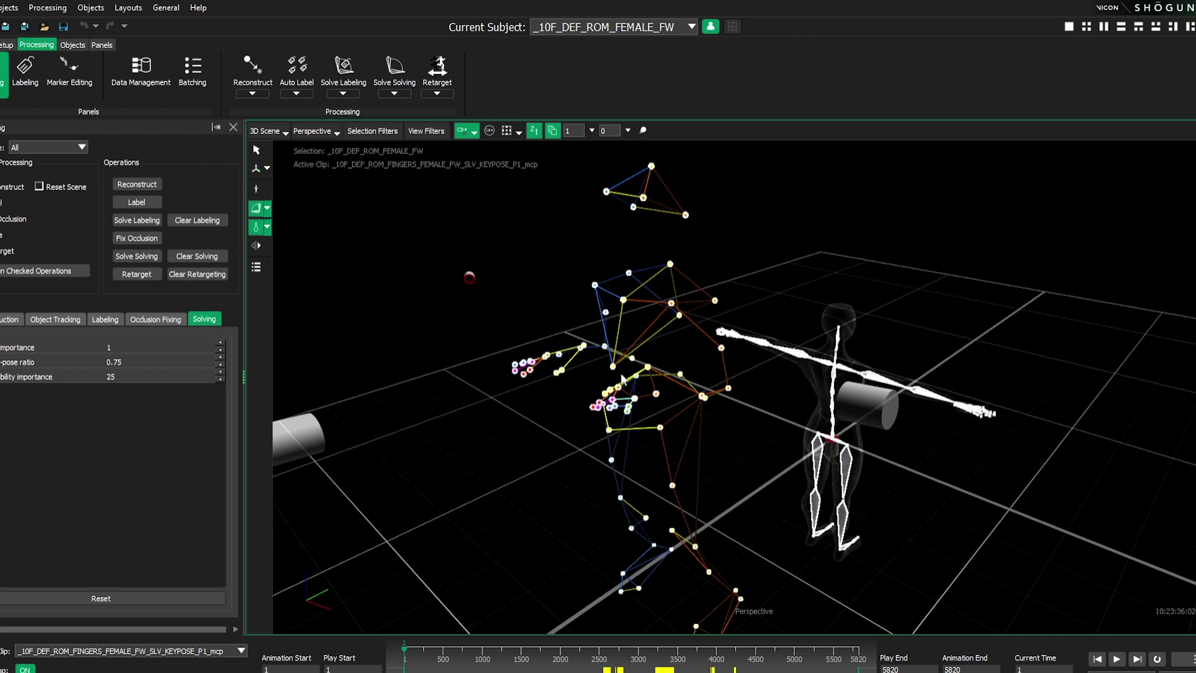
pyautogui.moveTo(453, 658); pyautogui.dragTo(499, 654)
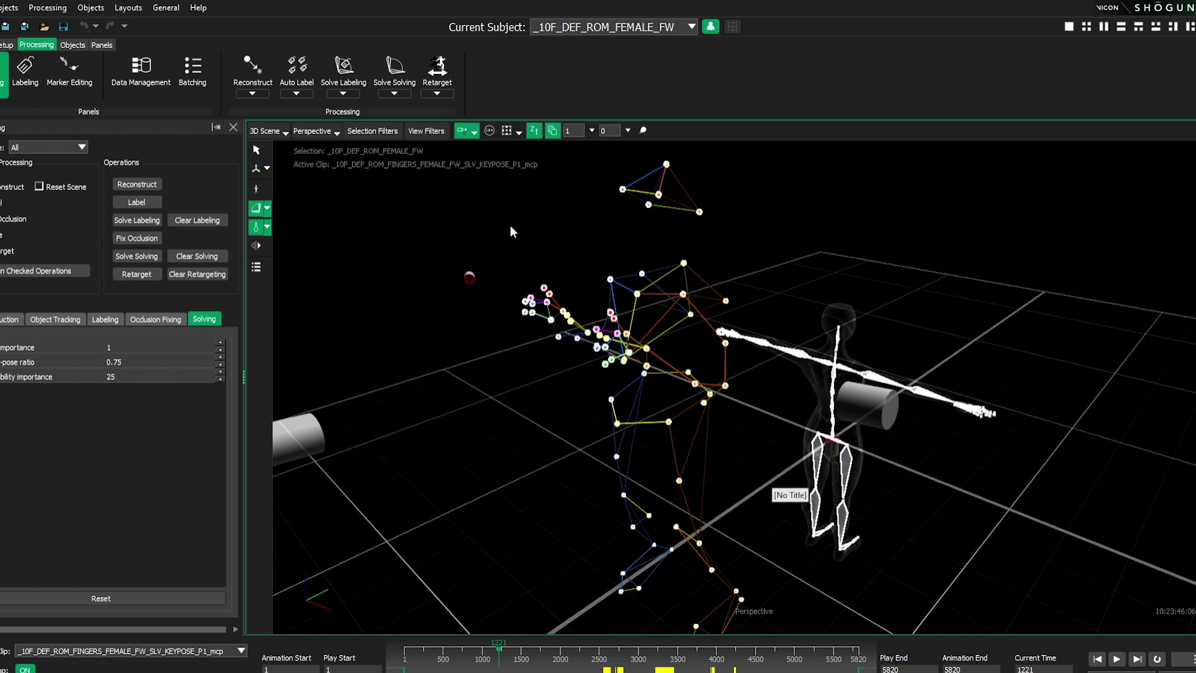
pyautogui.keyDown('alt'); pyautogui.moveTo(484, 470); pyautogui.dragTo(478, 448); pyautogui.keyUp('alt')
pyautogui.keyDown('alt'); pyautogui.moveTo(479, 448); pyautogui.dragTo(584, 604, button='right'); pyautogui.keyUp('alt')
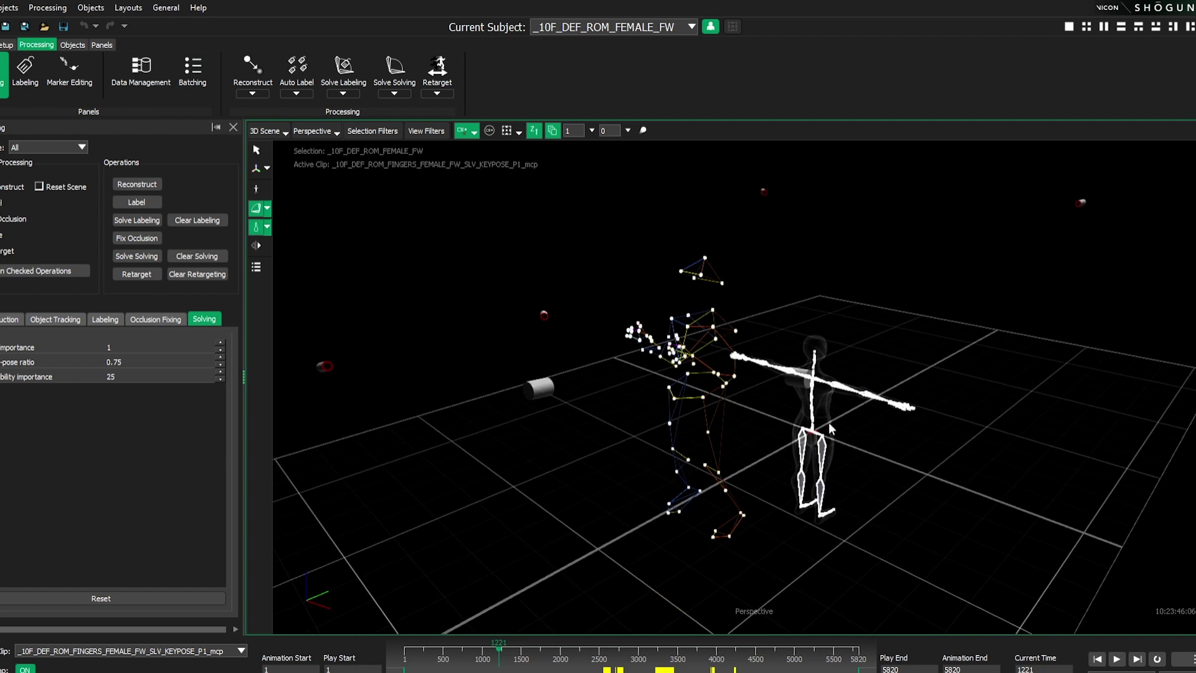
pyautogui.click(850, 427)
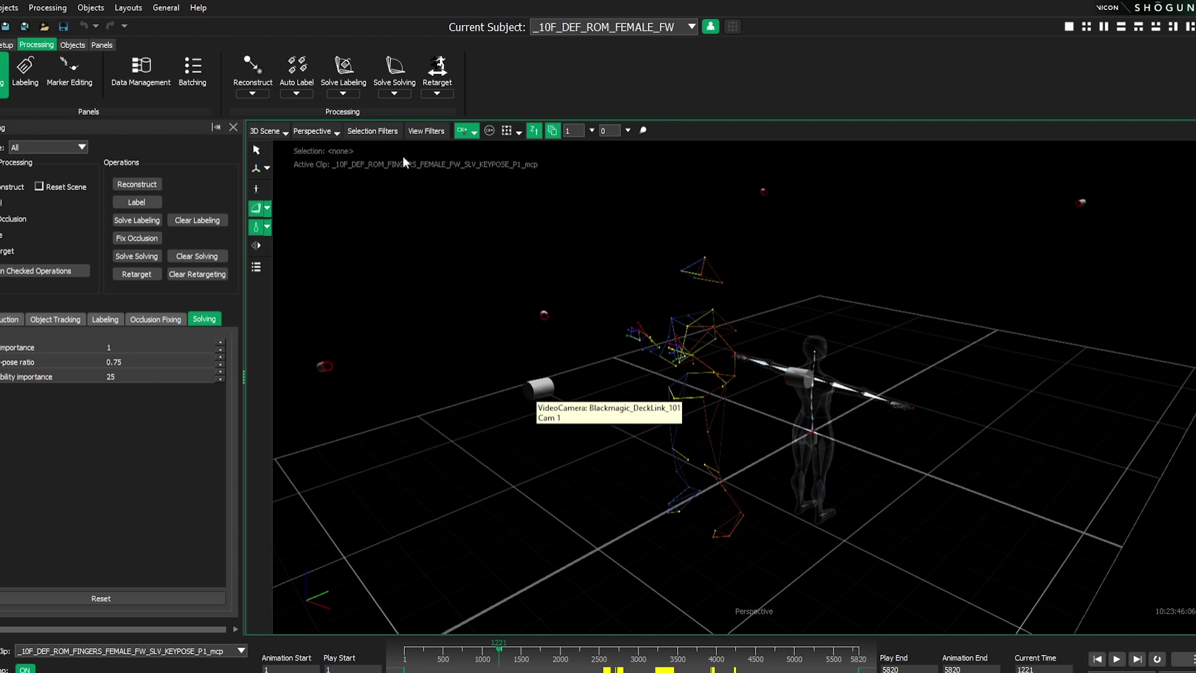
# - Filter the 3D view to hide cameras and unlabeled markers and display subjects with the Label preset
pyautogui.click(428, 129)
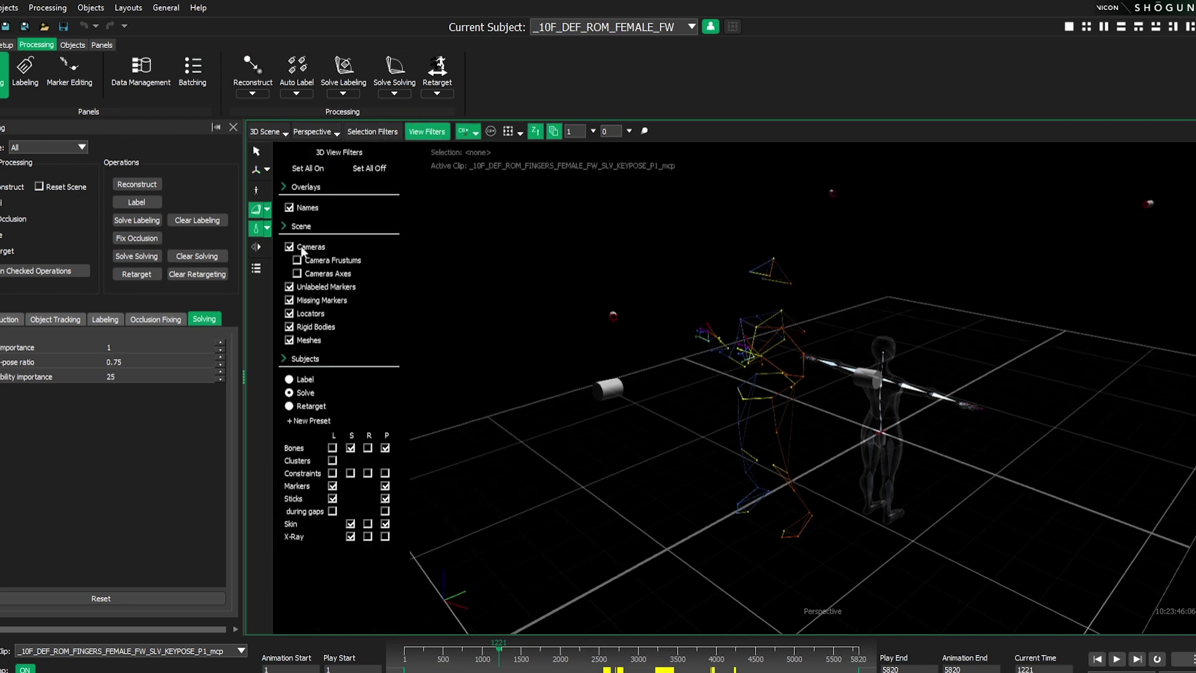
pyautogui.click(289, 247)
pyautogui.click(330, 286)
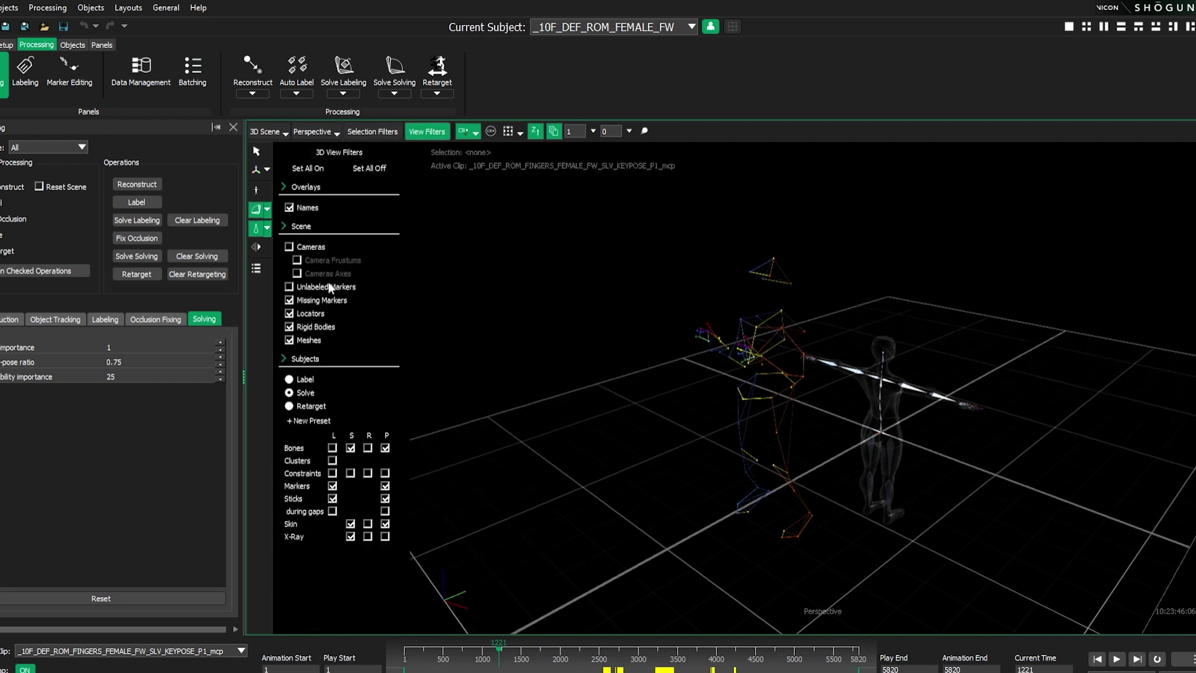
pyautogui.click(304, 379)
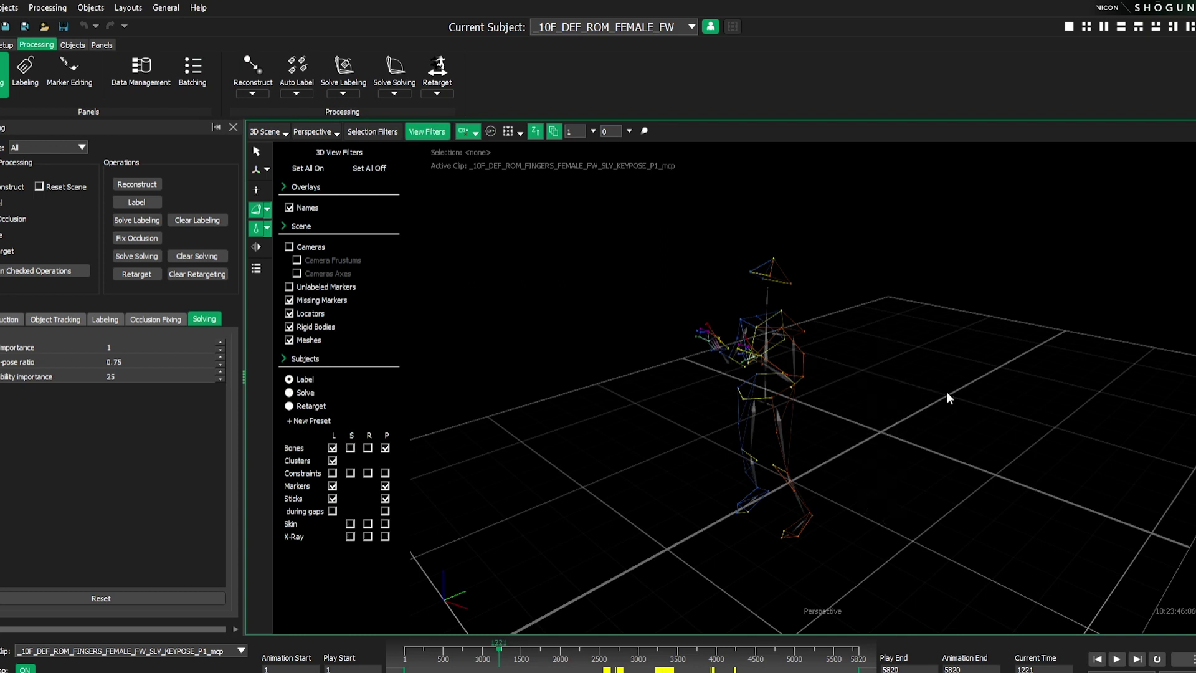
# - Scrub the clip to about frame 3149 to examine the labeled markers and labeling skeleton
pyautogui.moveTo(870, 452); pyautogui.dragTo(858, 392)
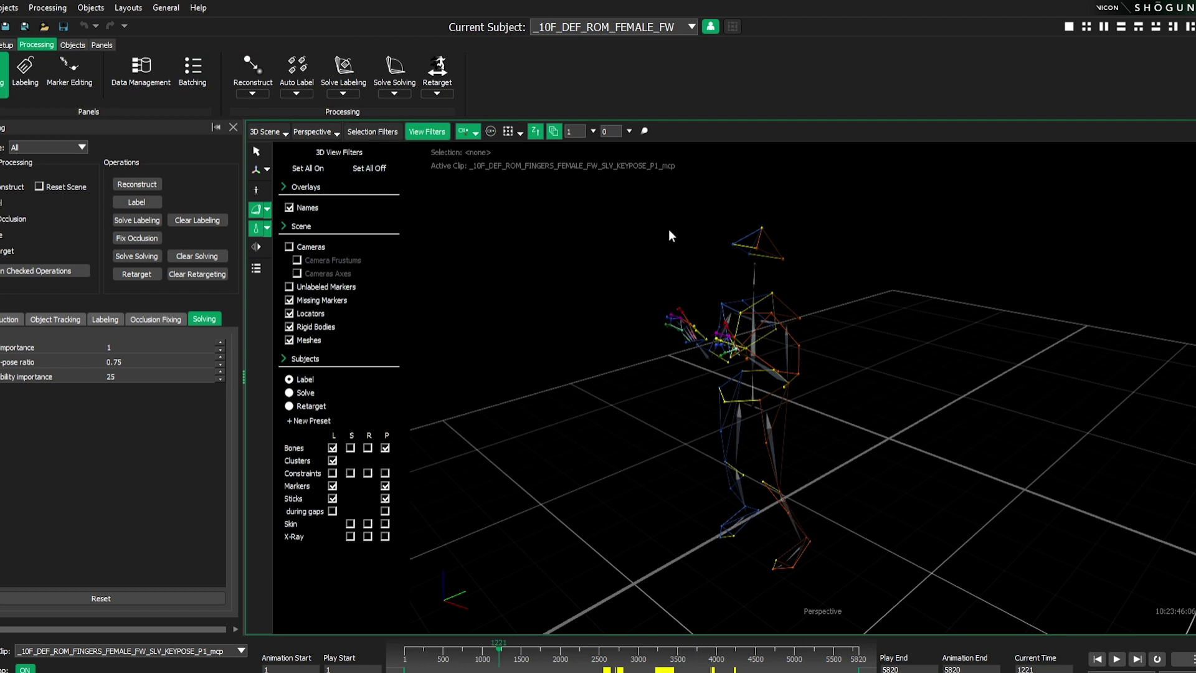
pyautogui.keyDown('alt'); pyautogui.moveTo(603, 359); pyautogui.dragTo(628, 361); pyautogui.keyUp('alt')
pyautogui.keyDown('alt'); pyautogui.moveTo(628, 361); pyautogui.dragTo(592, 351, button='middle'); pyautogui.keyUp('alt')
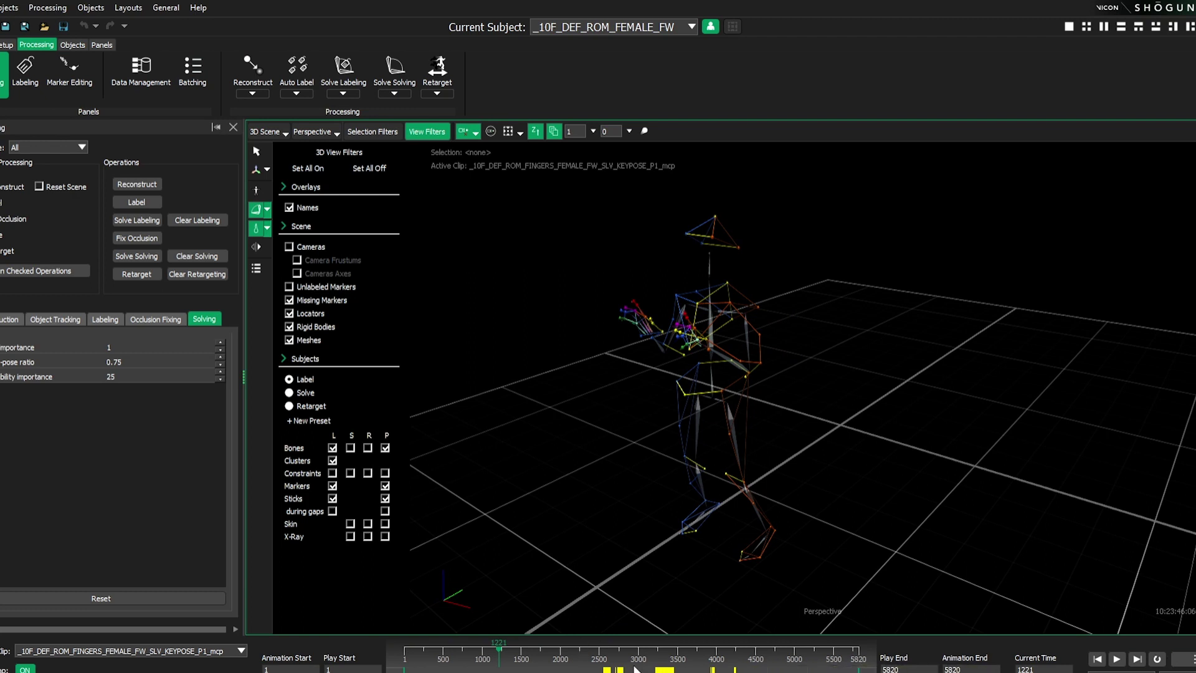
pyautogui.click(519, 651)
pyautogui.moveTo(520, 653); pyautogui.dragTo(651, 667)
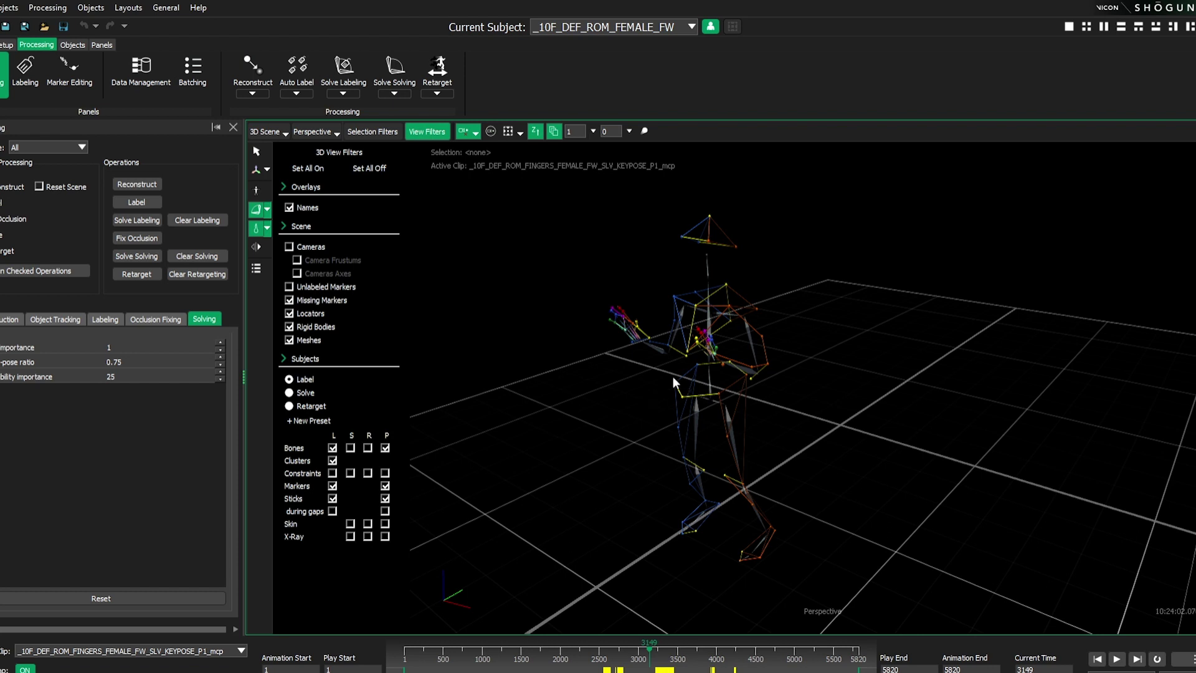
# - Select and focus on the STRN marker, and scrub to about frame 3294 to inspect the surrounding markers
pyautogui.click(685, 350)
pyautogui.keyDown('alt'); pyautogui.moveTo(593, 443); pyautogui.dragTo(628, 318, button='right'); pyautogui.keyUp('alt')
pyautogui.keyDown('alt'); pyautogui.moveTo(628, 318); pyautogui.dragTo(832, 365, button='middle'); pyautogui.keyUp('alt')
pyautogui.moveTo(656, 654)
pyautogui.mouseDown()
pyautogui.moveTo(675, 655)
pyautogui.moveTo(648, 653)
pyautogui.mouseUp()
pyautogui.keyDown('alt'); pyautogui.moveTo(689, 461); pyautogui.dragTo(695, 443, button='right'); pyautogui.keyUp('alt')
pyautogui.scroll(1, 694, 442)
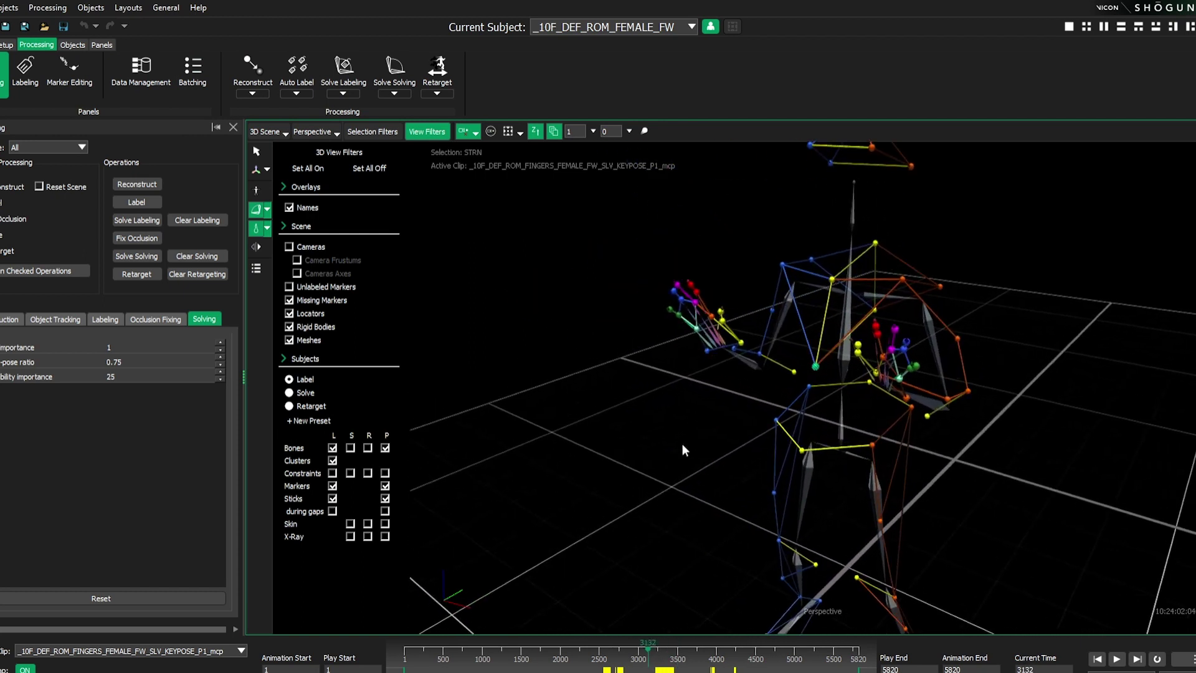
pyautogui.press('f')
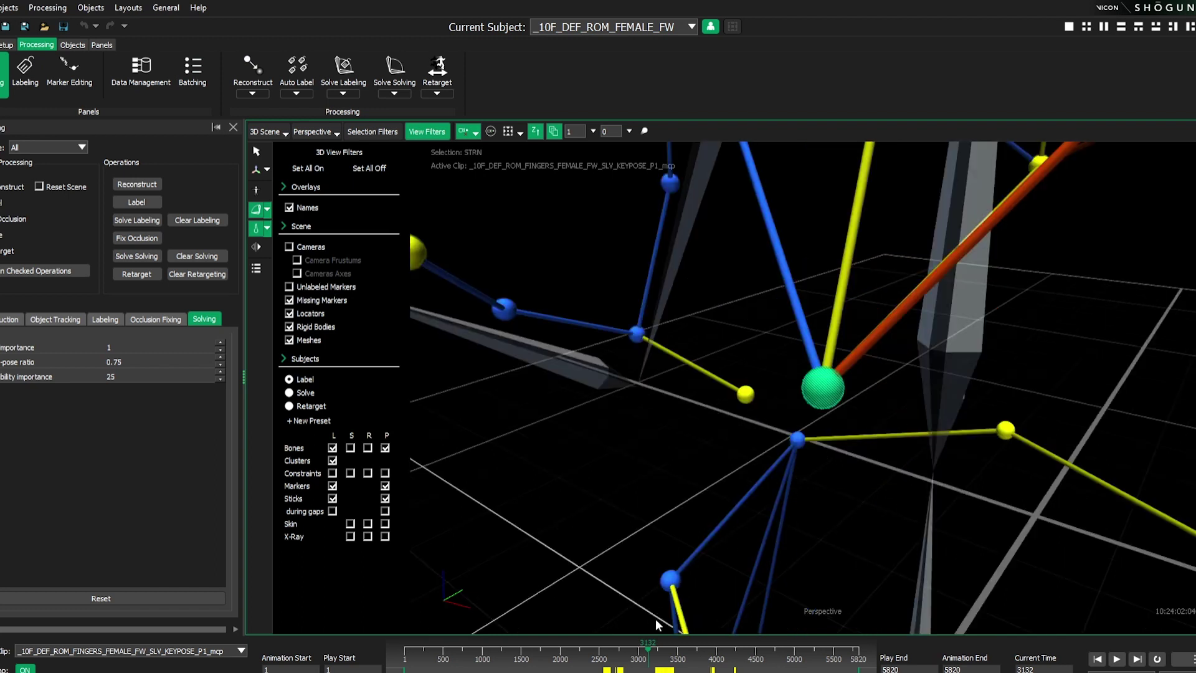
pyautogui.moveTo(651, 651); pyautogui.dragTo(662, 652)
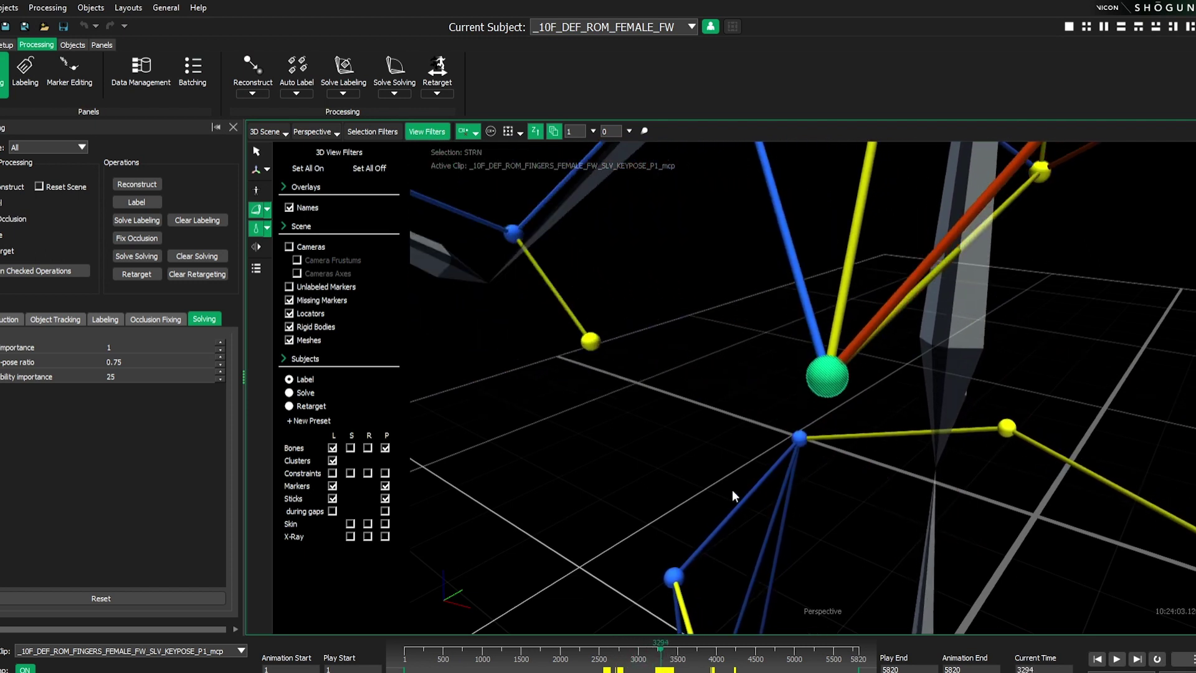
# - Examine the hands from several angles and select the LIEL elbow marker to check it from behind
pyautogui.scroll(-5, 922, 557)
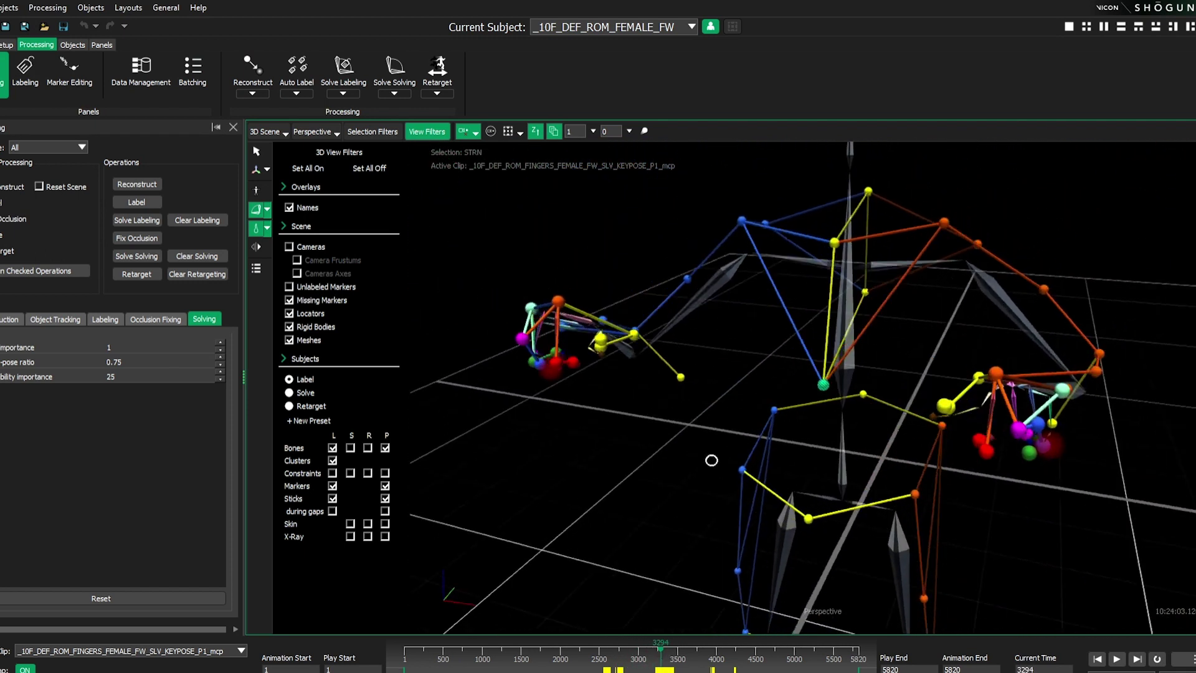
pyautogui.moveTo(711, 460); pyautogui.dragTo(827, 456, button='middle')
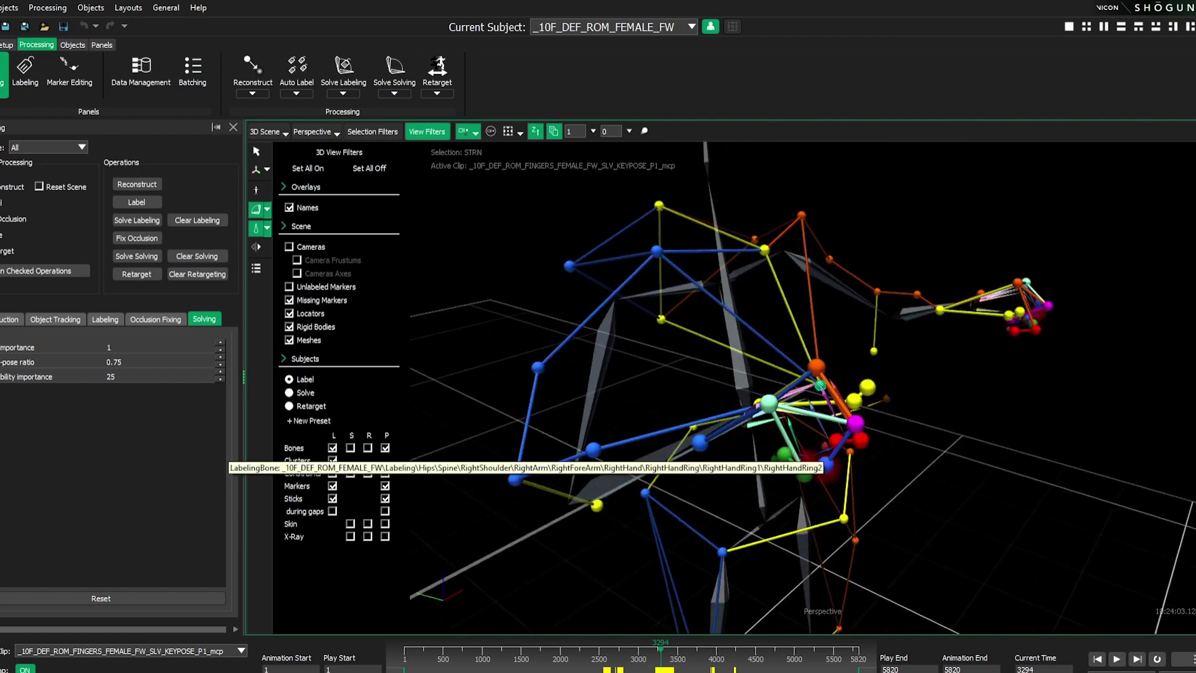
pyautogui.moveTo(914, 435); pyautogui.dragTo(881, 469, button='middle')
pyautogui.keyDown('alt'); pyautogui.moveTo(881, 468); pyautogui.dragTo(919, 328, button='right'); pyautogui.keyUp('alt')
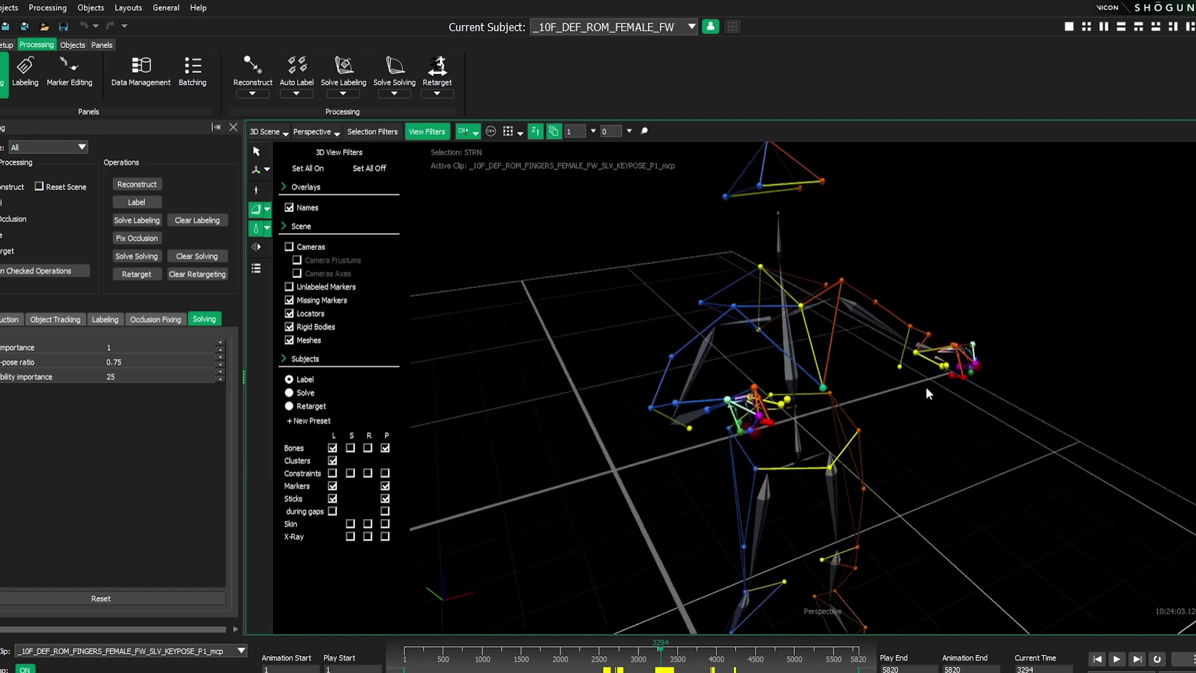
pyautogui.click(900, 368)
pyautogui.moveTo(817, 443); pyautogui.dragTo(1000, 423, button='middle')
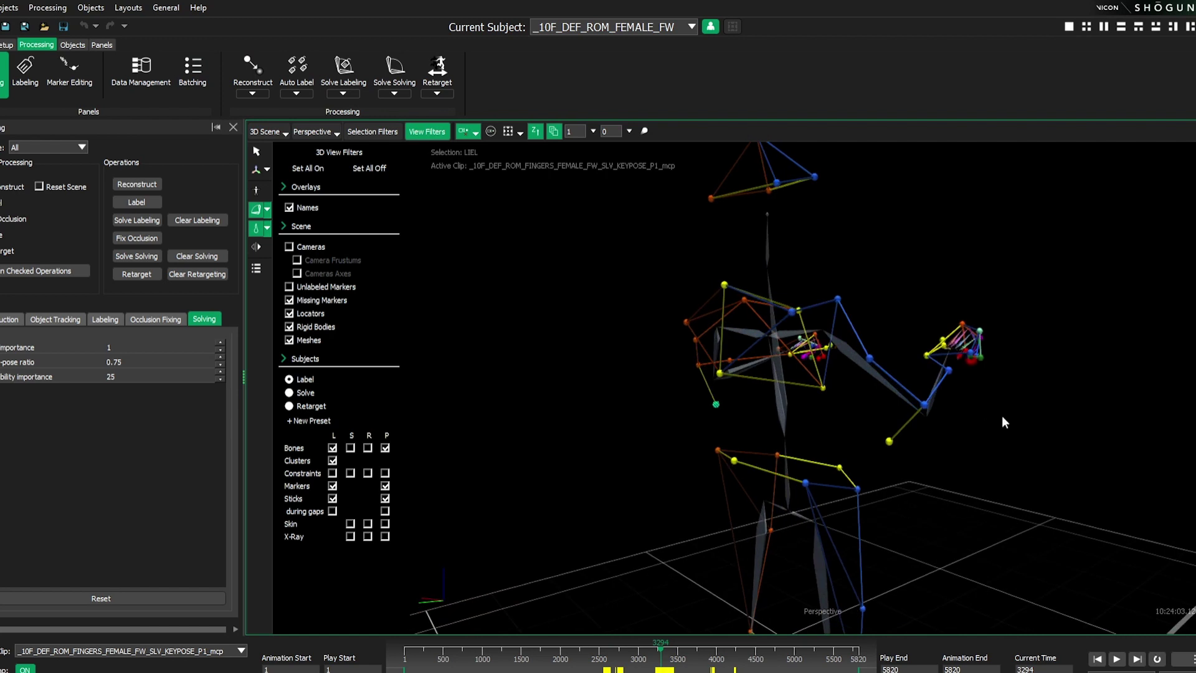
pyautogui.press('f')
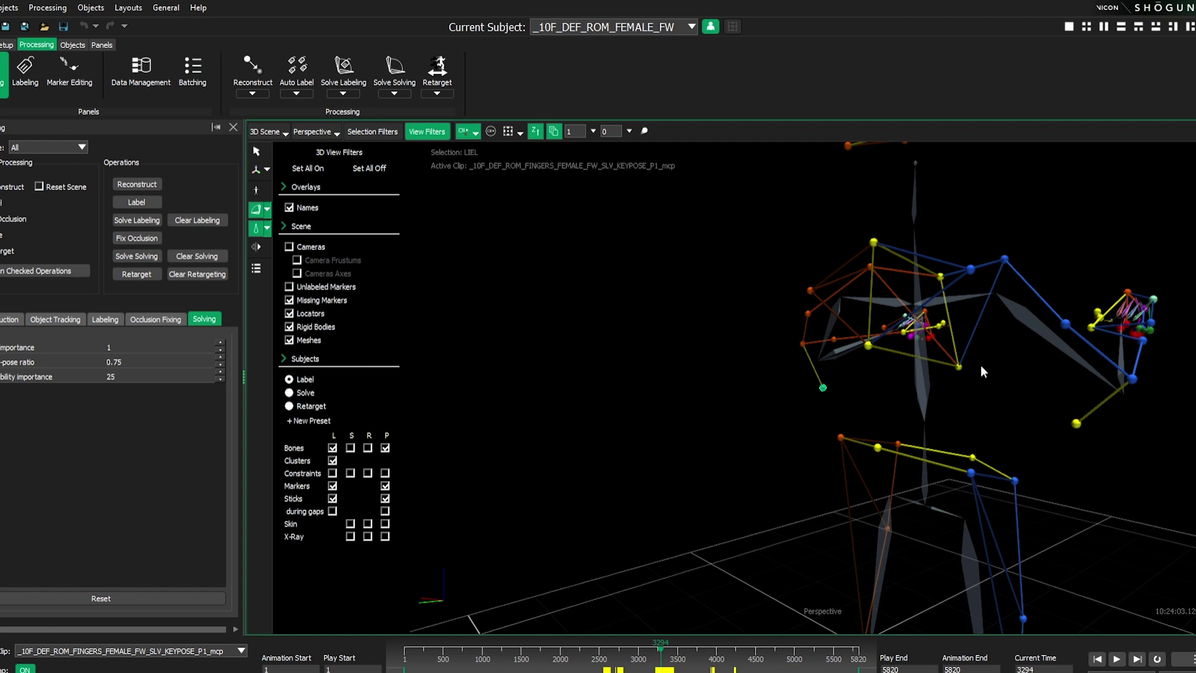
# - Refocus on the STRN marker and scrub to about frame 3380 to inspect the finger markers of both hands
pyautogui.moveTo(740, 494); pyautogui.dragTo(650, 440)
pyautogui.click(702, 403)
pyautogui.press('f')
pyautogui.moveTo(717, 200)
pyautogui.keyDown('alt'); pyautogui.mouseDown(button='right')
pyautogui.moveTo(885, 170)
pyautogui.moveTo(907, 524)
pyautogui.mouseUp(button='right'); pyautogui.keyUp('alt')
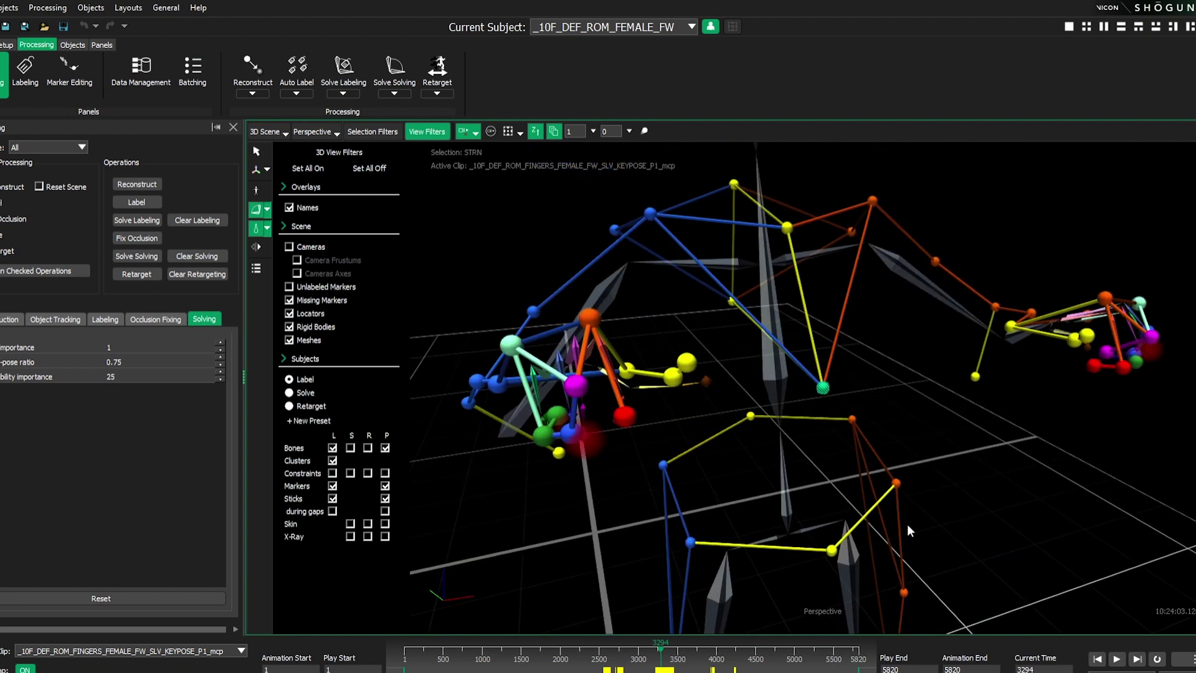
pyautogui.click(653, 651)
pyautogui.moveTo(654, 651); pyautogui.dragTo(670, 651)
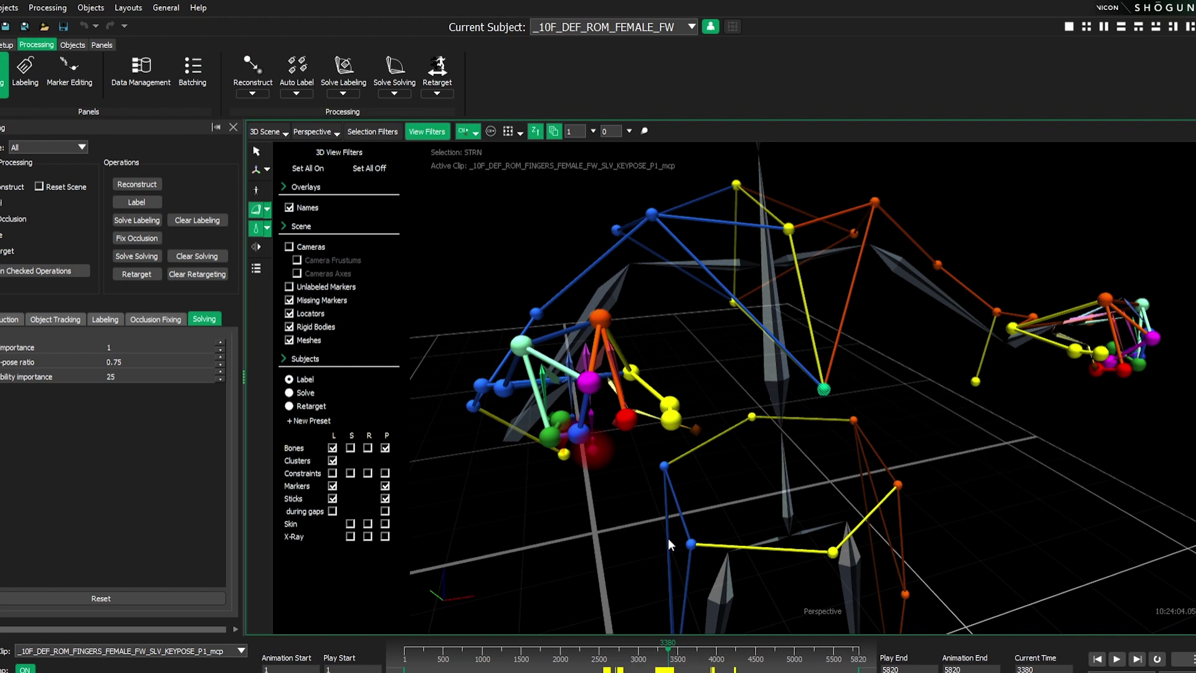
pyautogui.moveTo(832, 483); pyautogui.dragTo(788, 487)
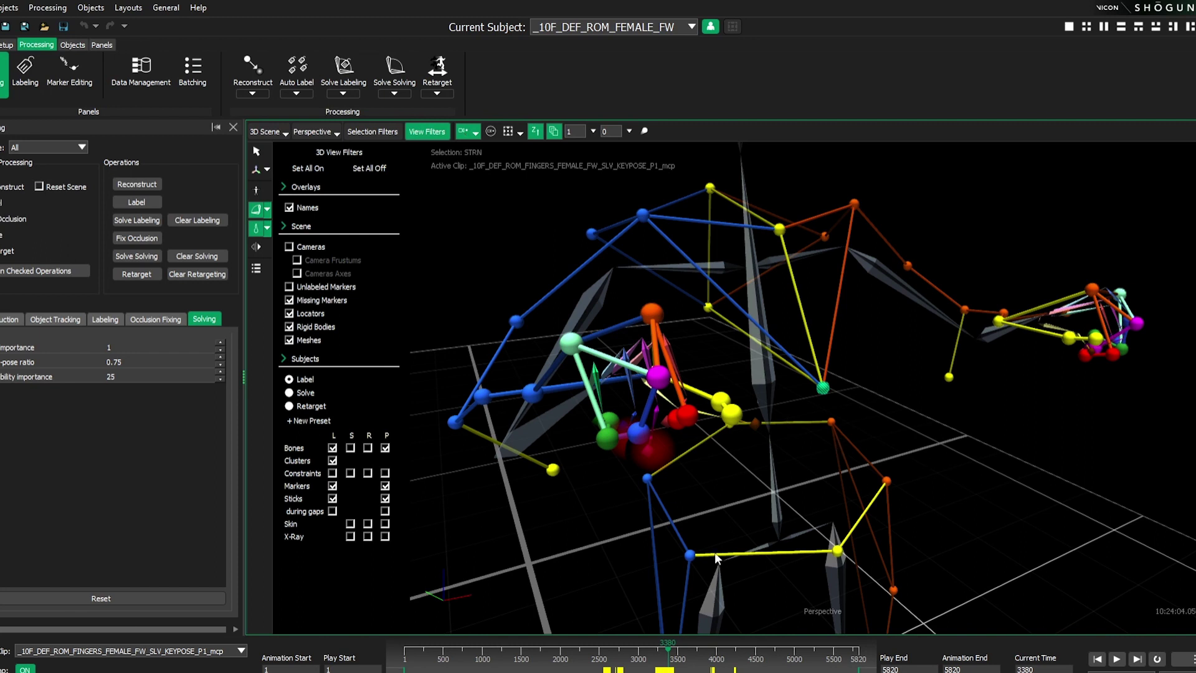
# - Play the clip to watch the raised hands from the performer's side, and stop at about frame 4281
pyautogui.click(1117, 662)
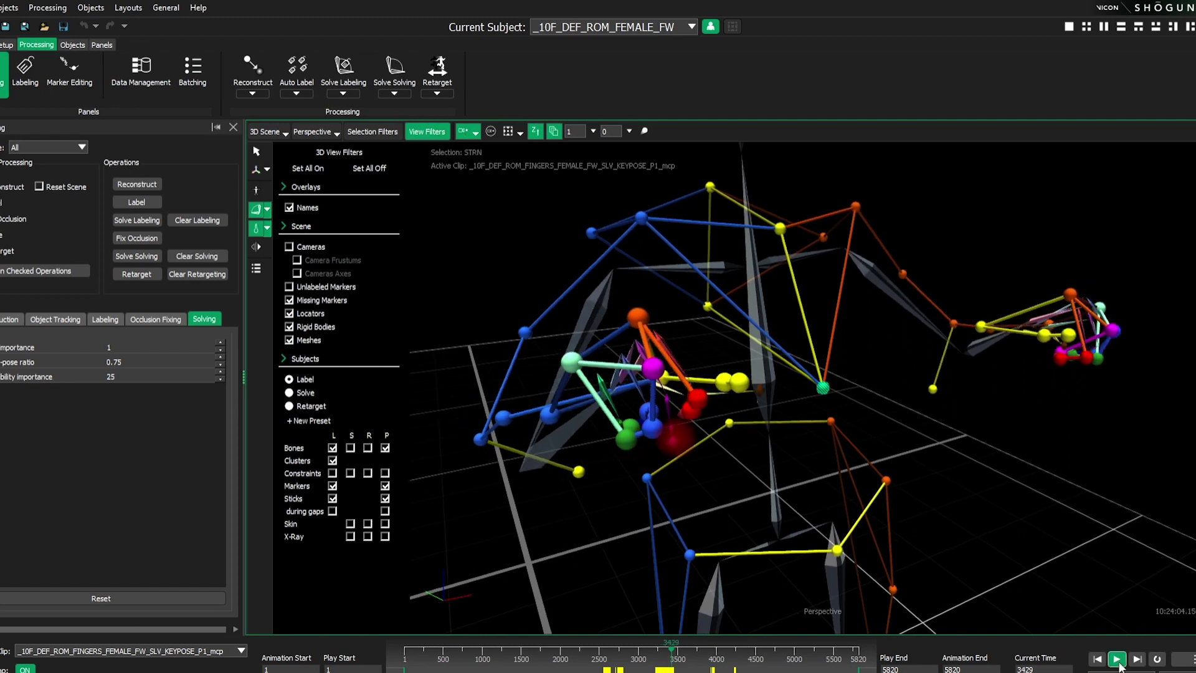
pyautogui.moveTo(988, 494)
pyautogui.keyDown('alt'); pyautogui.mouseDown()
pyautogui.moveTo(876, 449)
pyautogui.moveTo(822, 466)
pyautogui.mouseUp(); pyautogui.keyUp('alt')
pyautogui.keyDown('alt'); pyautogui.moveTo(822, 468); pyautogui.dragTo(850, 524, button='right'); pyautogui.keyUp('alt')
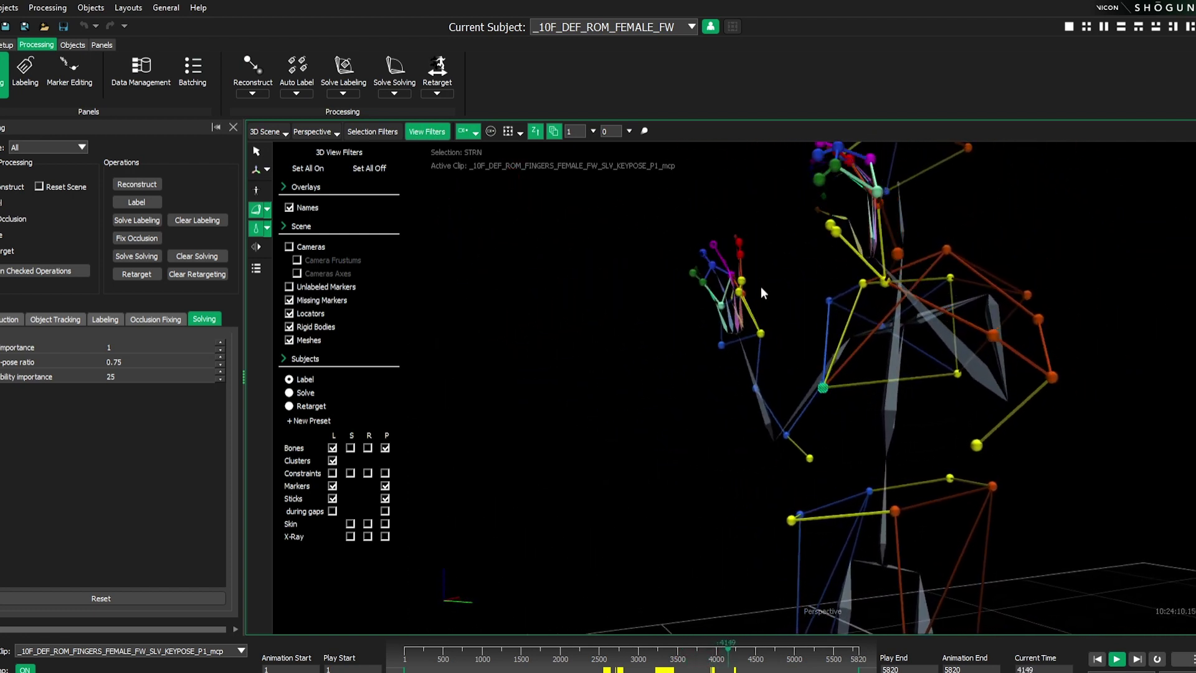
pyautogui.press('space')
# - Select and focus on the RTHM3 thumb marker, and play a short stretch to about frame 4329
pyautogui.click(744, 289)
pyautogui.moveTo(766, 412)
pyautogui.keyDown('alt'); pyautogui.mouseDown(button='right')
pyautogui.moveTo(906, 481)
pyautogui.moveTo(1001, 325)
pyautogui.mouseUp(button='right'); pyautogui.keyUp('alt')
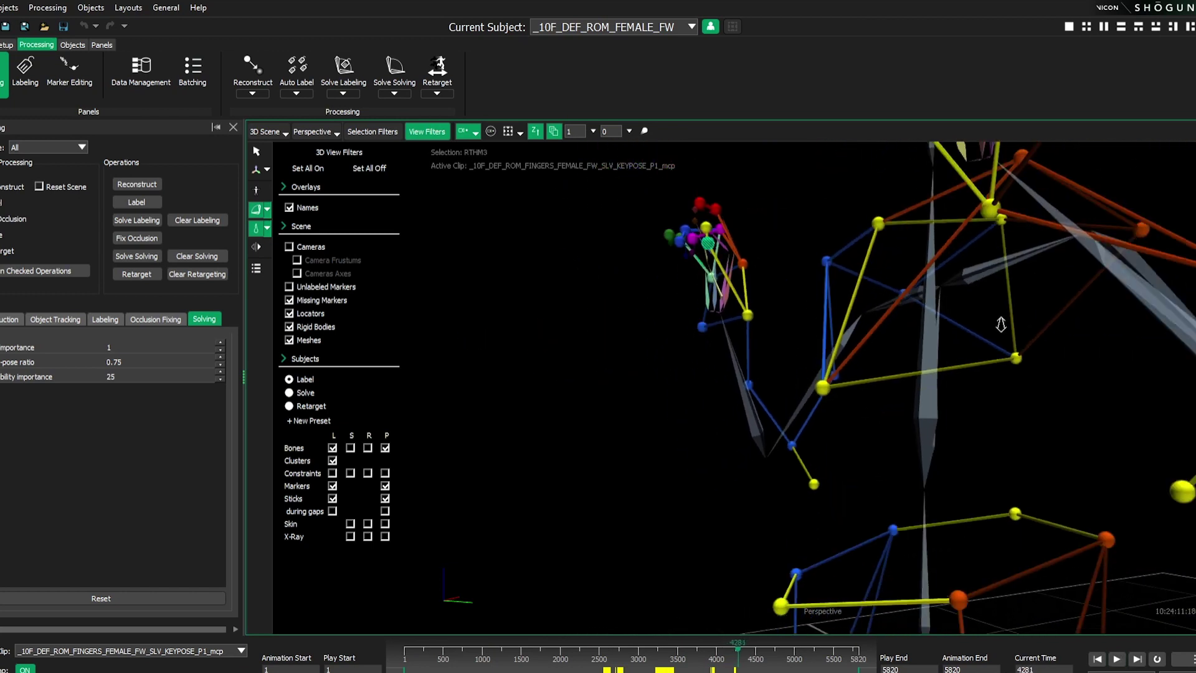
pyautogui.click(1119, 660)
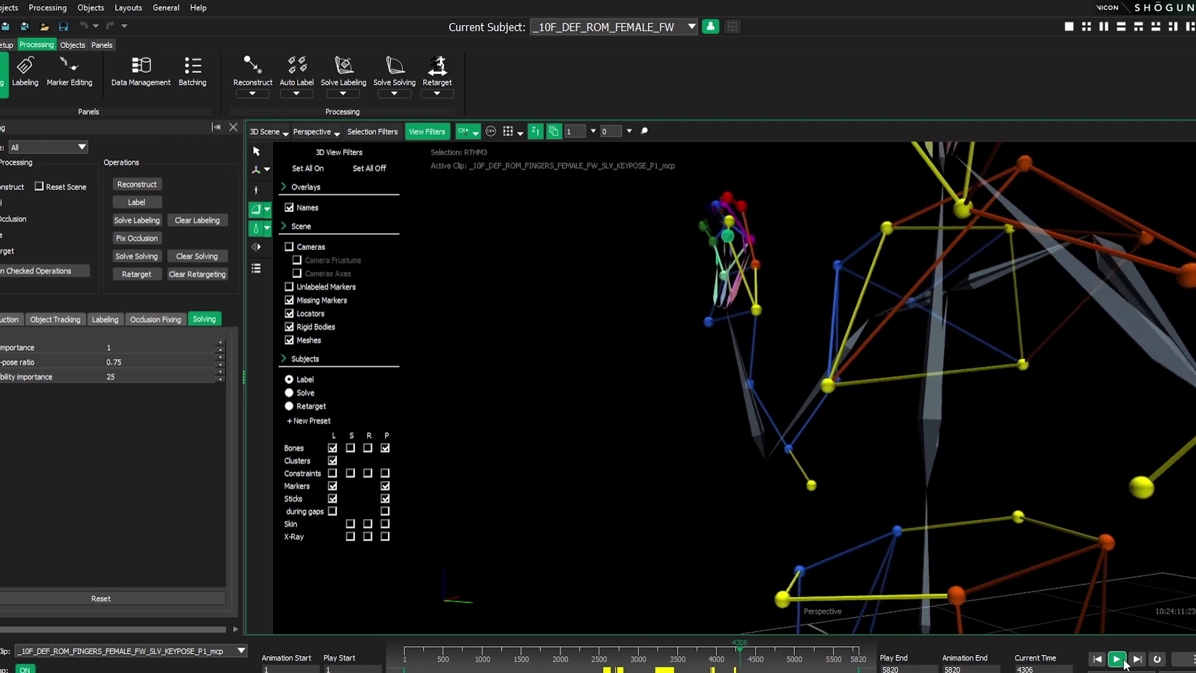
pyautogui.click(1120, 660)
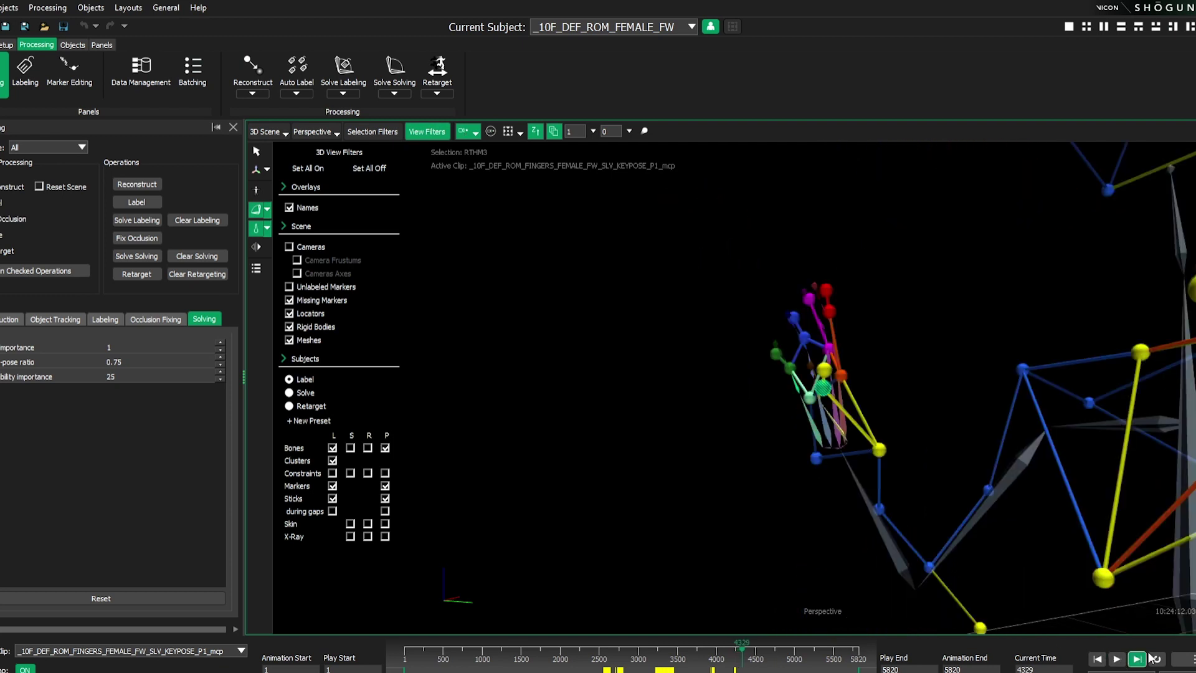
# - Replay the clip from its beginning to watch both hands, and stop playback
pyautogui.click(1118, 660)
pyautogui.keyDown('alt'); pyautogui.moveTo(621, 415); pyautogui.dragTo(805, 450); pyautogui.keyUp('alt')
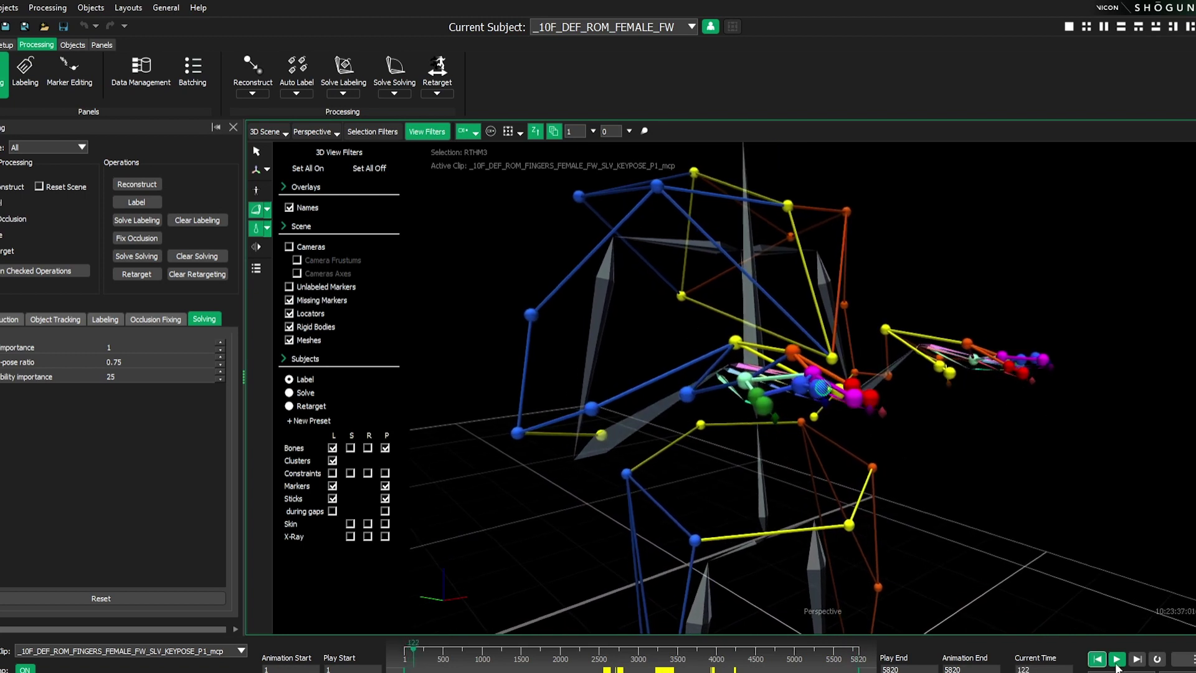
pyautogui.press('space')
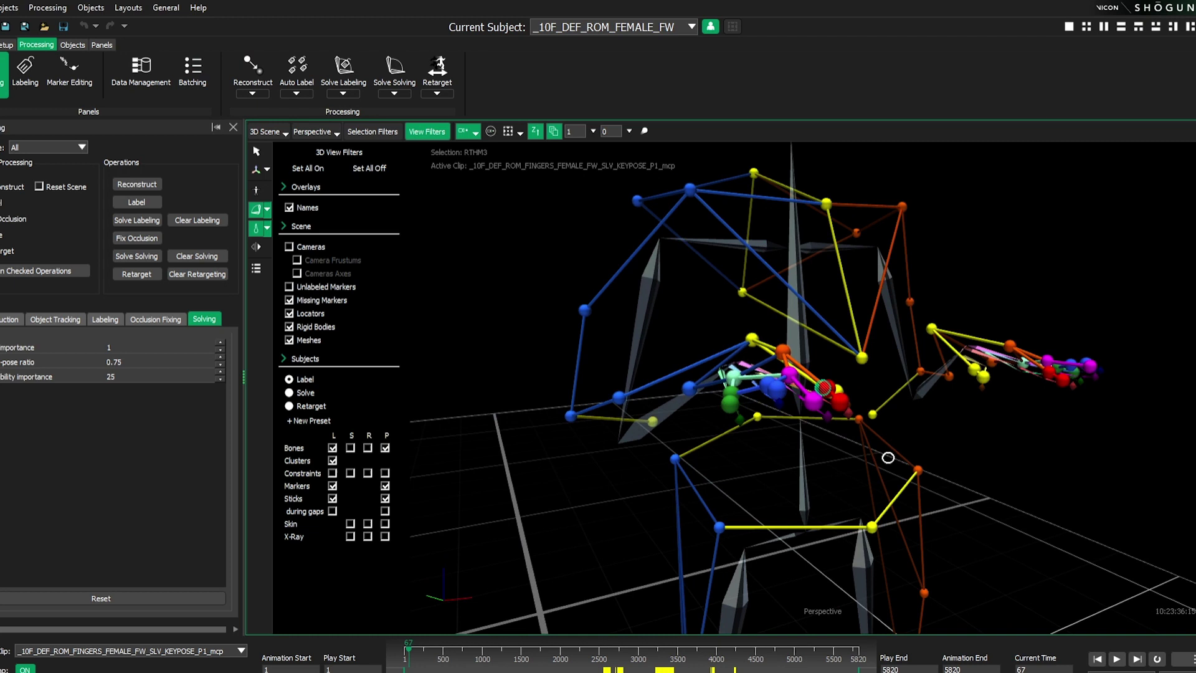
# - Clear the thumb marker selection and scrub to about frame 2817 to examine the finger labels from the front
pyautogui.press('f')
pyautogui.moveTo(948, 504)
pyautogui.keyDown('alt'); pyautogui.mouseDown(button='right')
pyautogui.moveTo(881, 156)
pyautogui.moveTo(889, 227)
pyautogui.mouseUp(button='right'); pyautogui.keyUp('alt')
pyautogui.moveTo(930, 299)
pyautogui.keyDown('alt'); pyautogui.mouseDown()
pyautogui.moveTo(886, 337)
pyautogui.moveTo(740, 347)
pyautogui.moveTo(843, 447)
pyautogui.mouseUp(); pyautogui.keyUp('alt')
pyautogui.click(842, 447)
pyautogui.keyDown('alt'); pyautogui.moveTo(844, 323); pyautogui.dragTo(880, 480, button='right'); pyautogui.keyUp('alt')
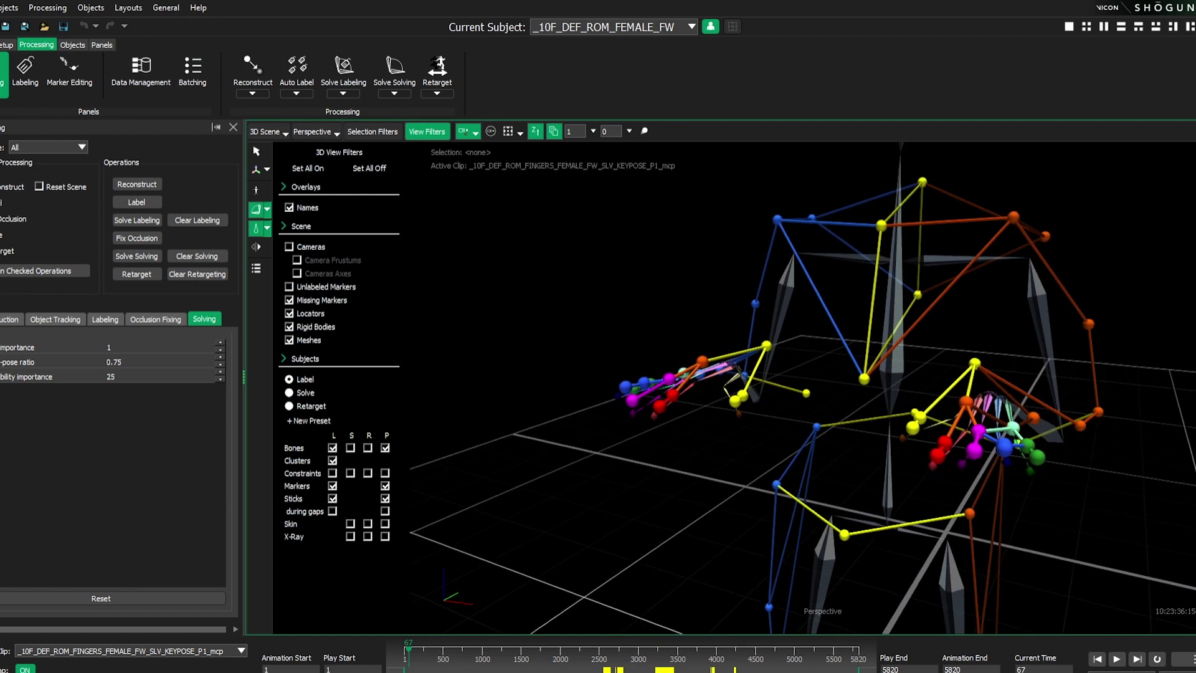
pyautogui.moveTo(740, 496); pyautogui.dragTo(737, 471)
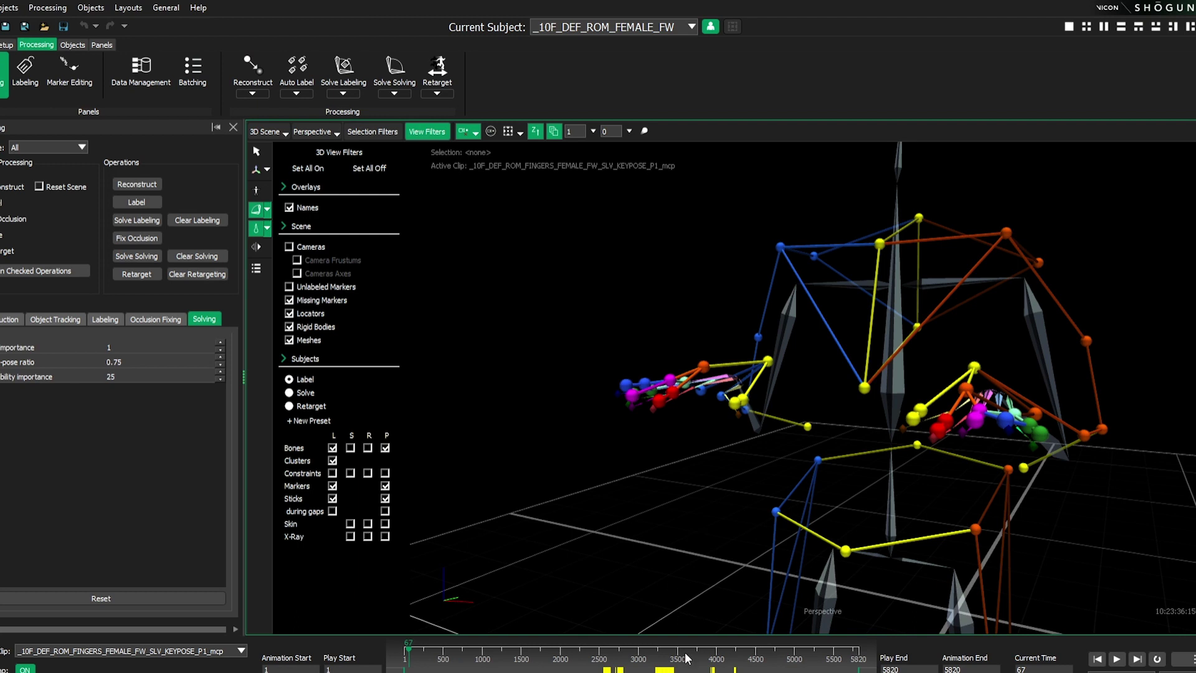
pyautogui.click(584, 653)
pyautogui.moveTo(584, 653); pyautogui.dragTo(625, 656)
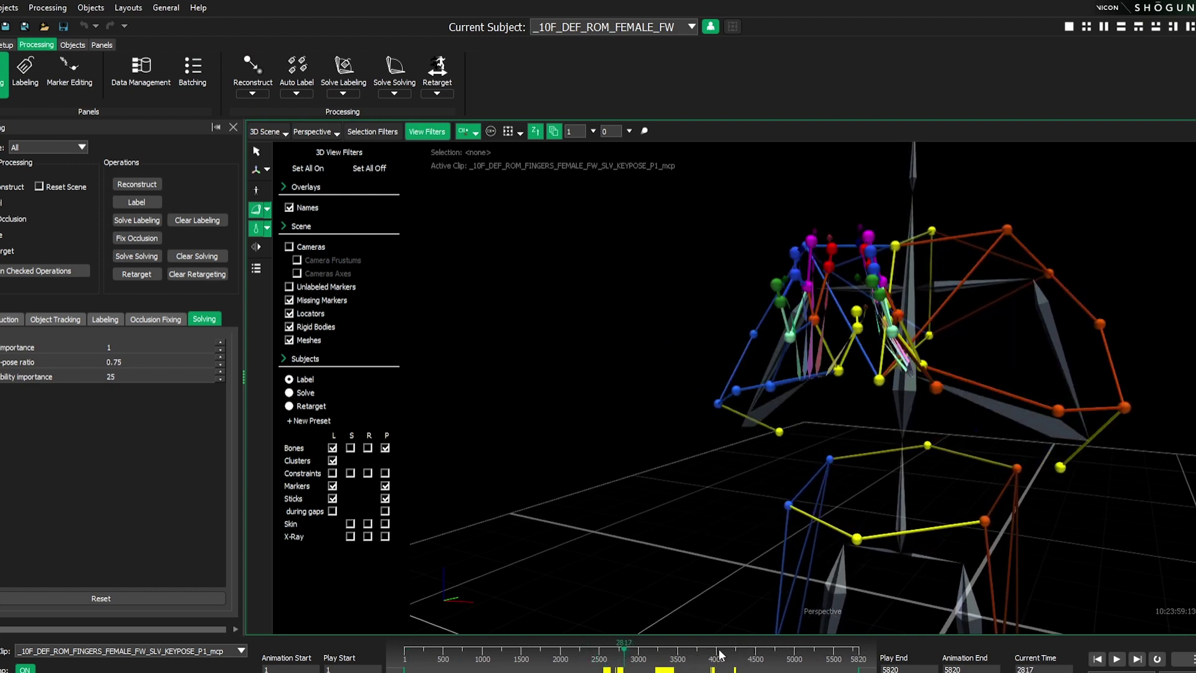
# - Go to about frame 4847, frame the entire scene, and select the LIWR wrist marker
pyautogui.click(782, 654)
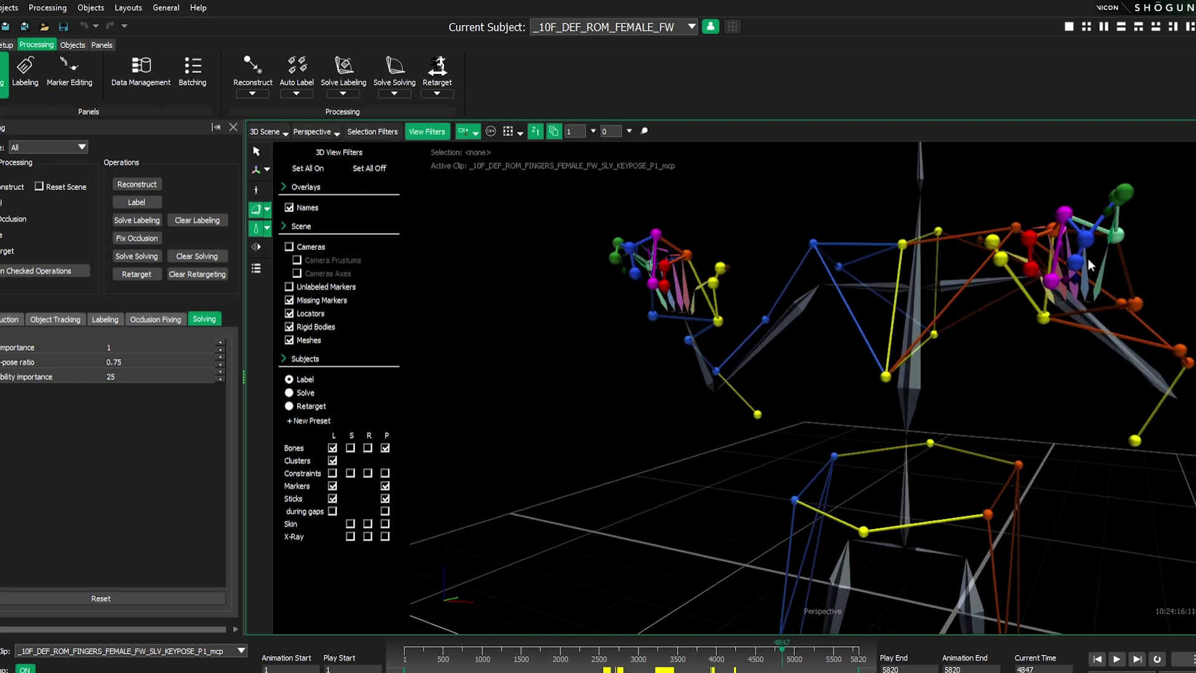
pyautogui.moveTo(1083, 265)
pyautogui.press('a')
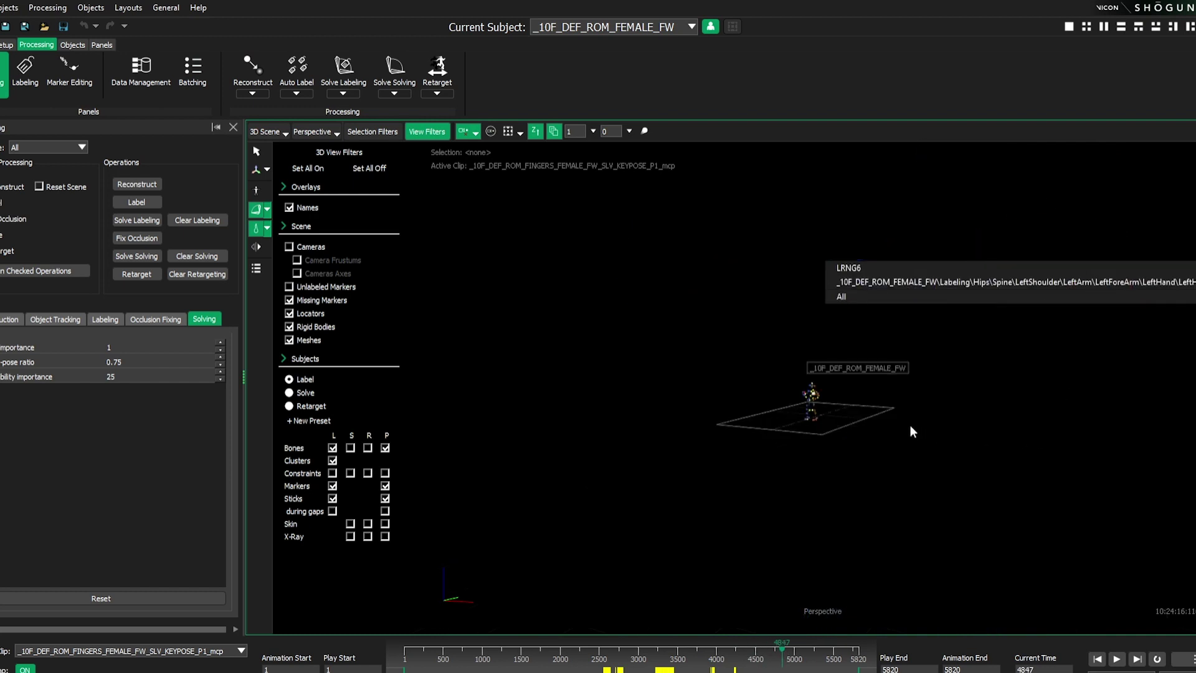
pyautogui.scroll(6, 842, 389)
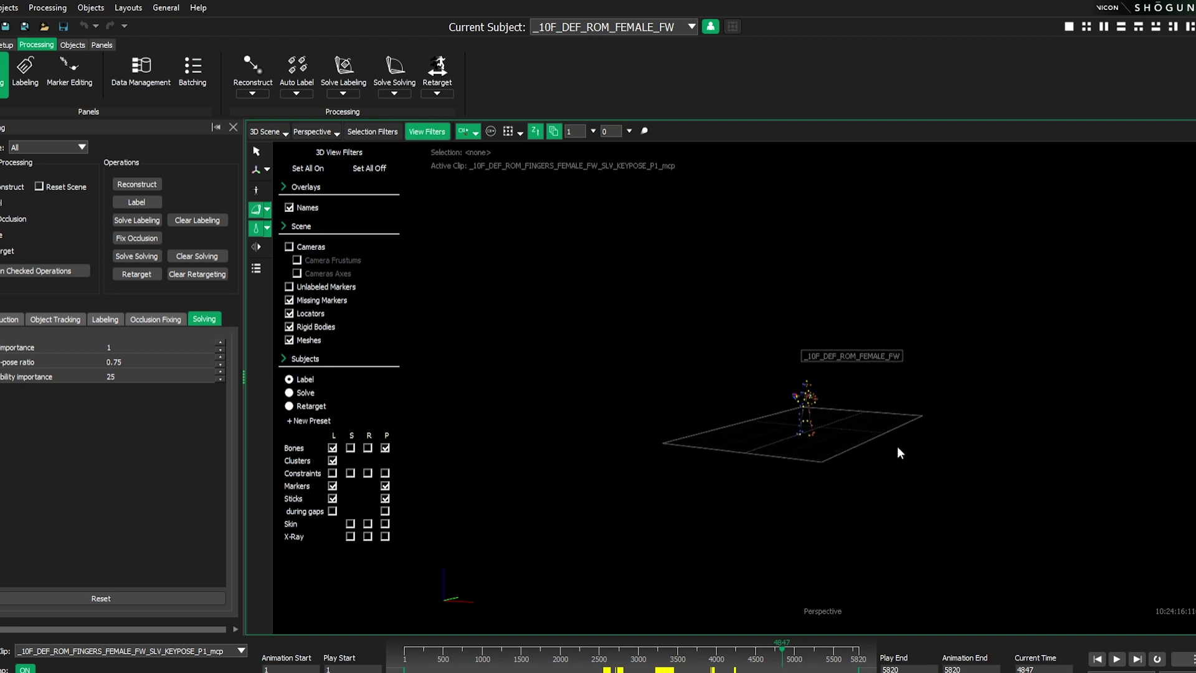
pyautogui.moveTo(798, 414)
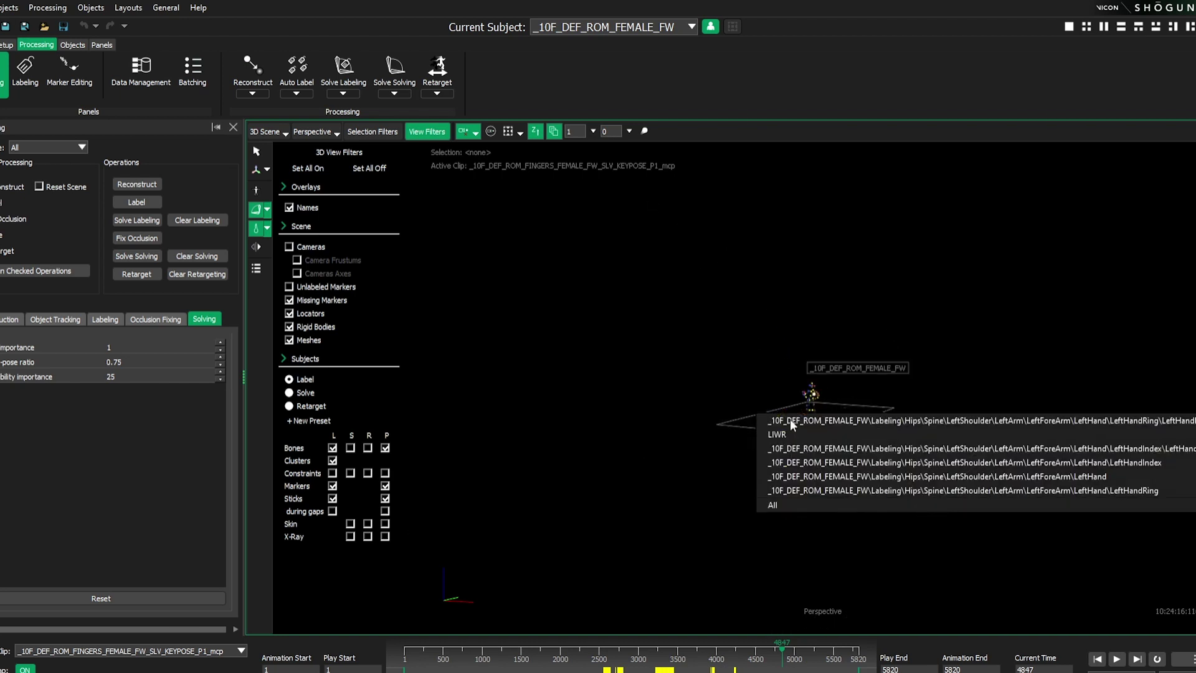
pyautogui.click(790, 419)
# - Examine the performer from the front and the left hand's finger markers up close, around frames 4847 to 4940
pyautogui.scroll(-6, 810, 420)
pyautogui.keyDown('alt'); pyautogui.moveTo(1150, 598); pyautogui.dragTo(526, 264, button='right'); pyautogui.keyUp('alt')
pyautogui.keyDown('alt'); pyautogui.moveTo(714, 436); pyautogui.dragTo(921, 380); pyautogui.keyUp('alt')
pyautogui.keyDown('alt'); pyautogui.moveTo(922, 380); pyautogui.dragTo(790, 299, button='right'); pyautogui.keyUp('alt')
pyautogui.keyDown('alt'); pyautogui.moveTo(791, 299); pyautogui.dragTo(715, 374, button='middle'); pyautogui.keyUp('alt')
pyautogui.keyDown('alt'); pyautogui.moveTo(783, 448); pyautogui.dragTo(705, 369, button='right'); pyautogui.keyUp('alt')
pyautogui.keyDown('alt'); pyautogui.moveTo(705, 370); pyautogui.dragTo(799, 252, button='middle'); pyautogui.keyUp('alt')
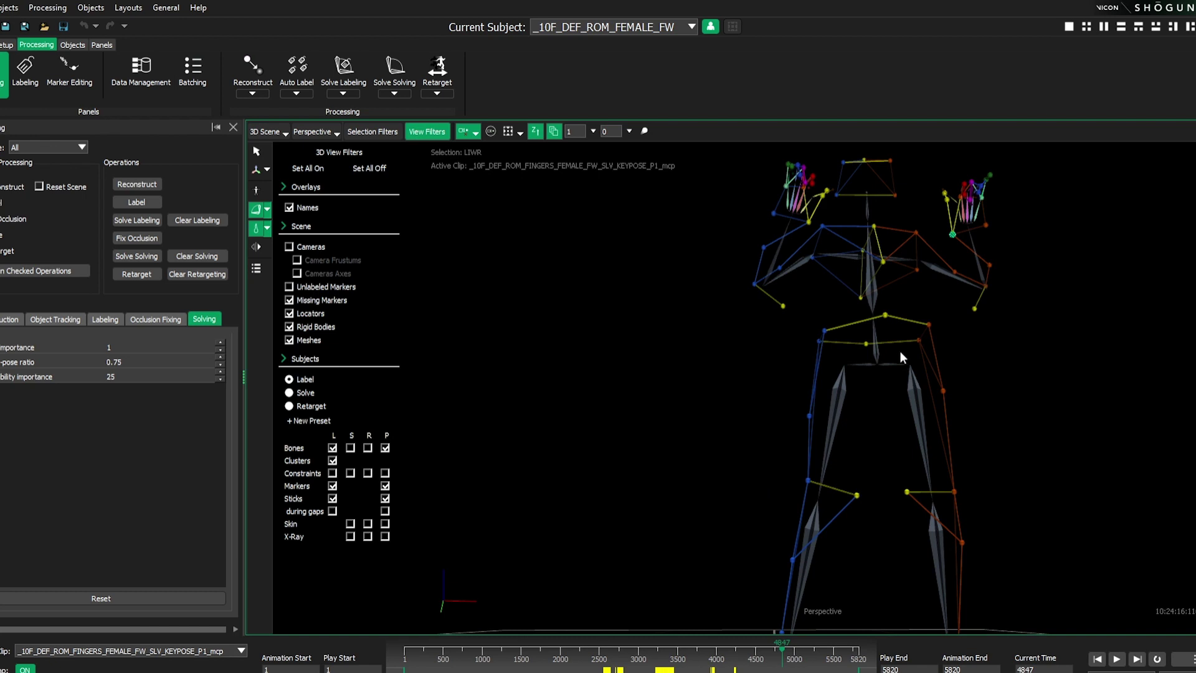
pyautogui.keyDown('alt'); pyautogui.moveTo(925, 318); pyautogui.dragTo(907, 343, button='middle'); pyautogui.keyUp('alt')
pyautogui.keyDown('alt'); pyautogui.moveTo(907, 347); pyautogui.dragTo(873, 215, button='right'); pyautogui.keyUp('alt')
pyautogui.moveTo(877, 216)
pyautogui.keyDown('alt'); pyautogui.mouseDown(button='middle')
pyautogui.moveTo(866, 259)
pyautogui.moveTo(840, 286)
pyautogui.mouseUp(button='middle'); pyautogui.keyUp('alt')
pyautogui.keyDown('alt'); pyautogui.moveTo(845, 378); pyautogui.dragTo(818, 331, button='right'); pyautogui.keyUp('alt')
pyautogui.scroll(2, 818, 331)
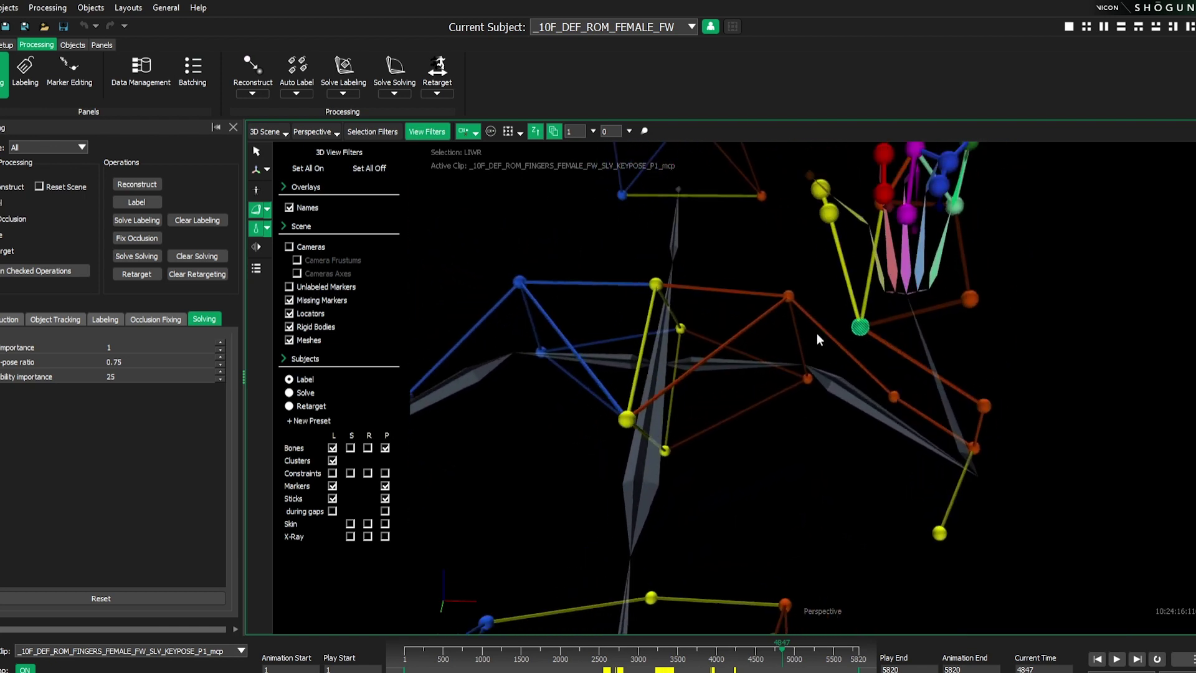
pyautogui.keyDown('alt'); pyautogui.moveTo(845, 470); pyautogui.dragTo(853, 476); pyautogui.keyUp('alt')
pyautogui.keyDown('alt'); pyautogui.moveTo(891, 443); pyautogui.dragTo(818, 449, button='middle'); pyautogui.keyUp('alt')
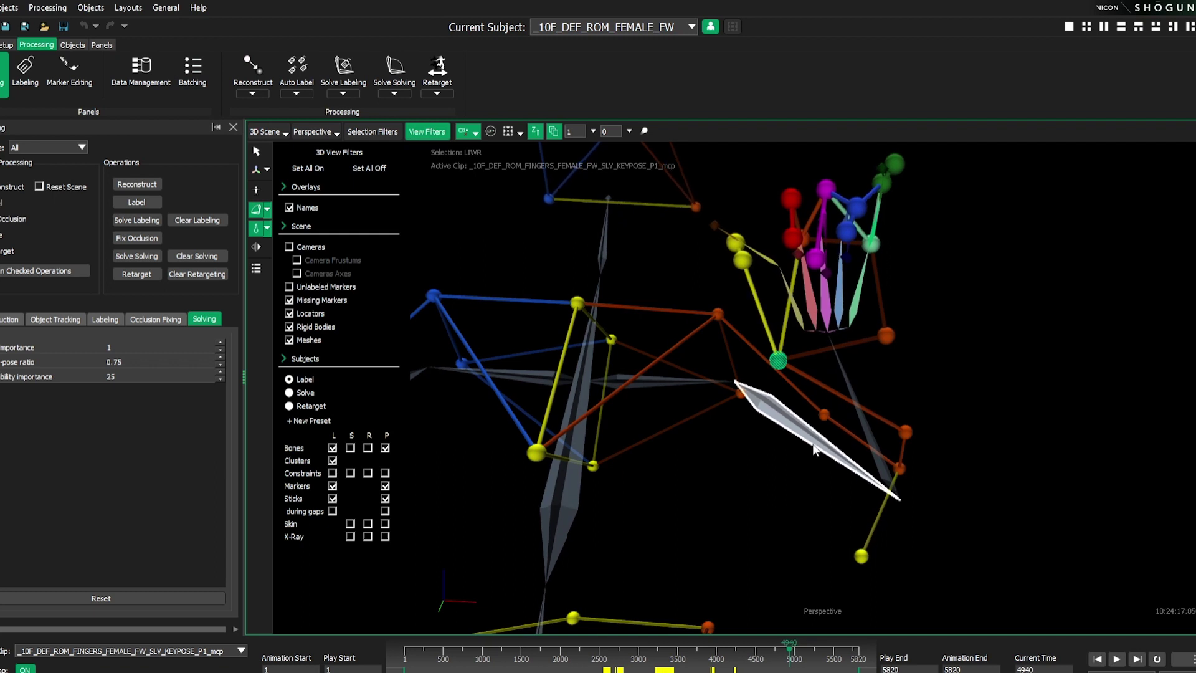
pyautogui.moveTo(999, 428)
pyautogui.keyDown('alt'); pyautogui.mouseDown()
pyautogui.moveTo(971, 438)
pyautogui.moveTo(1000, 430)
pyautogui.mouseUp(); pyautogui.keyUp('alt')
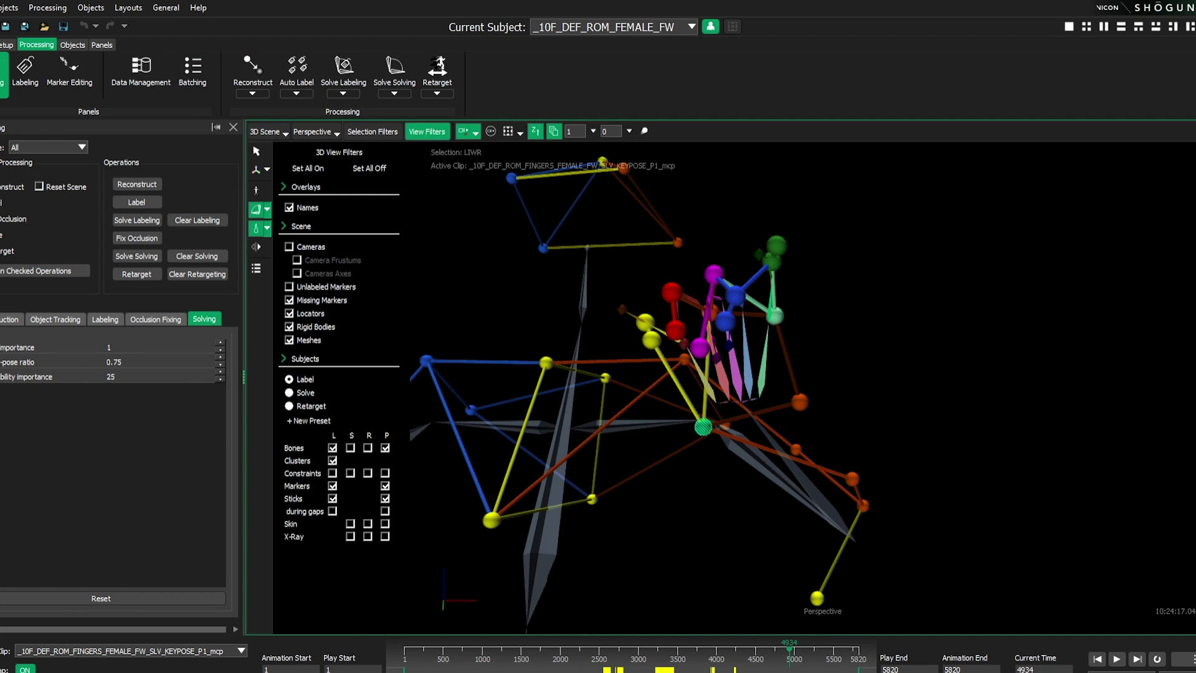
# - Examine both raised hands and the upper body from the front, and scrub to about frame 3149
pyautogui.keyDown('alt'); pyautogui.moveTo(773, 391); pyautogui.dragTo(1053, 400, button='middle'); pyautogui.keyUp('alt')
pyautogui.keyDown('alt'); pyautogui.moveTo(922, 423); pyautogui.dragTo(928, 531, button='right'); pyautogui.keyUp('alt')
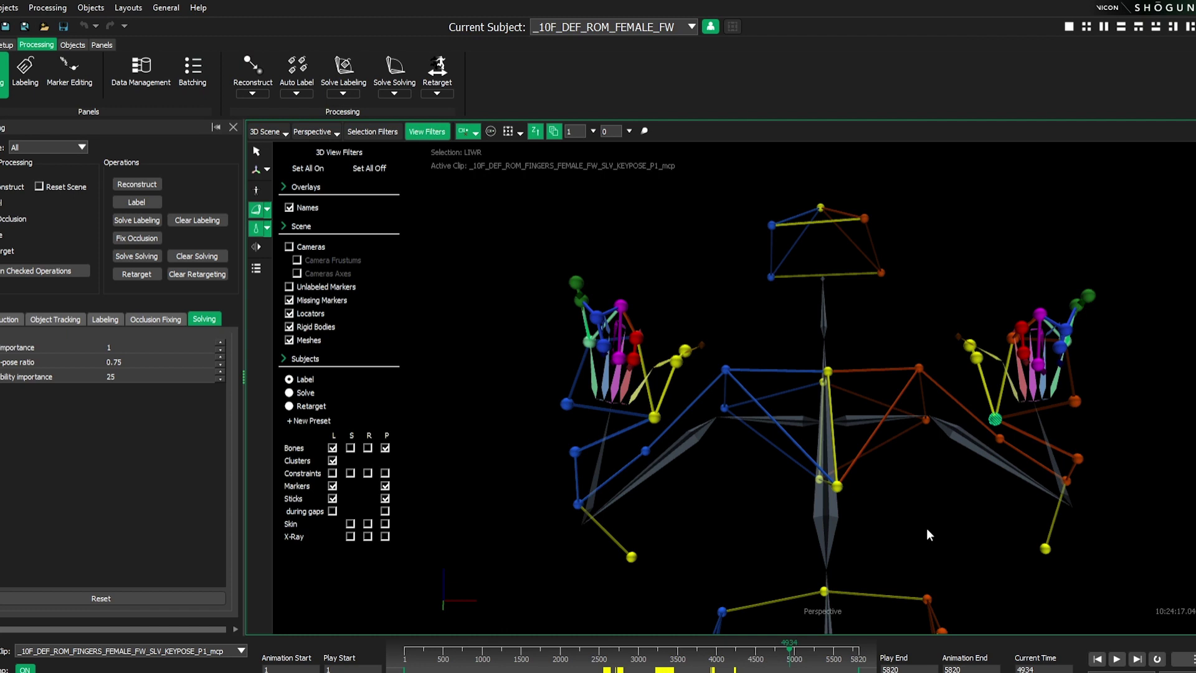
pyautogui.keyDown('alt'); pyautogui.moveTo(808, 356); pyautogui.dragTo(800, 430); pyautogui.keyUp('alt')
pyautogui.keyDown('alt'); pyautogui.moveTo(804, 499); pyautogui.dragTo(831, 249, button='middle'); pyautogui.keyUp('alt')
pyautogui.keyDown('alt'); pyautogui.moveTo(838, 324); pyautogui.dragTo(900, 571, button='right'); pyautogui.keyUp('alt')
pyautogui.keyDown('alt'); pyautogui.moveTo(959, 468); pyautogui.dragTo(875, 526, button='middle'); pyautogui.keyUp('alt')
pyautogui.moveTo(600, 649); pyautogui.dragTo(653, 661)
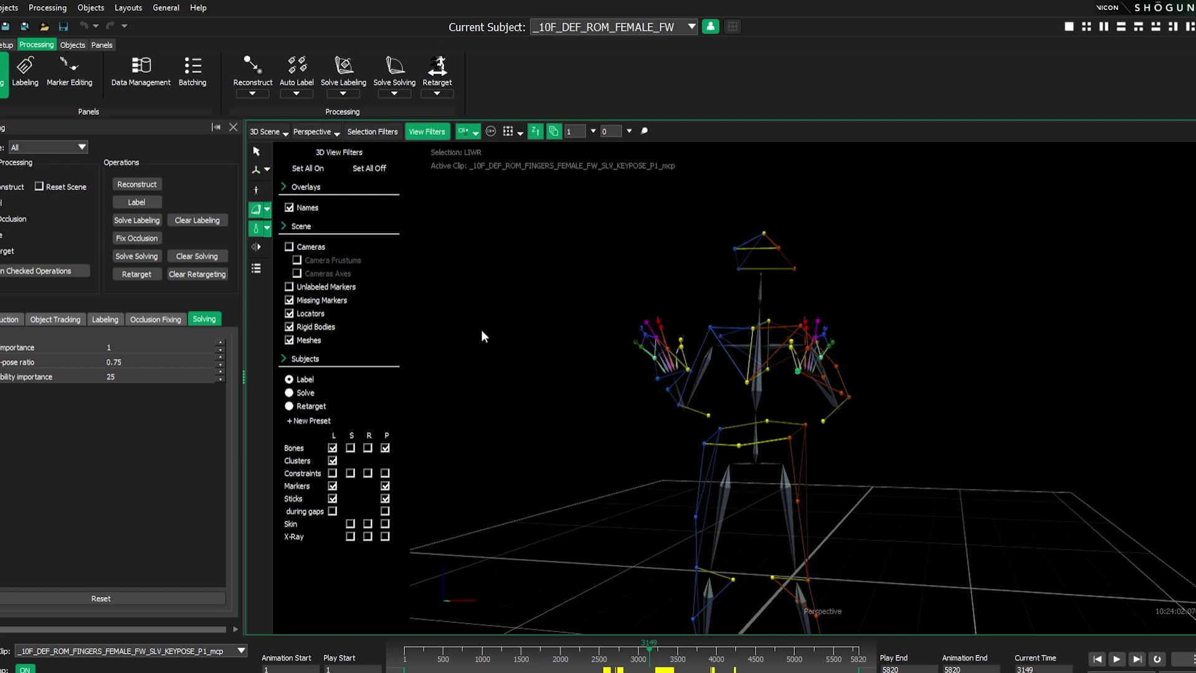
# - Close the processing panel, and show Data Health with full marker names in a second view beside the 3D scene
pyautogui.click(234, 128)
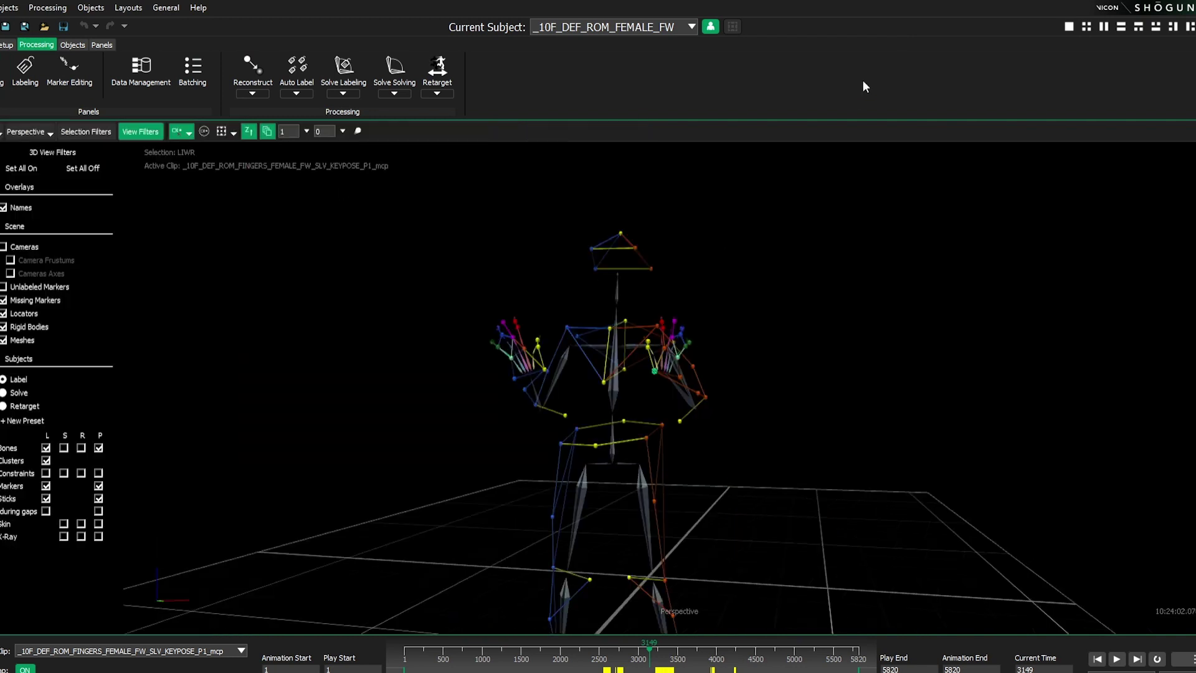
pyautogui.click(1104, 27)
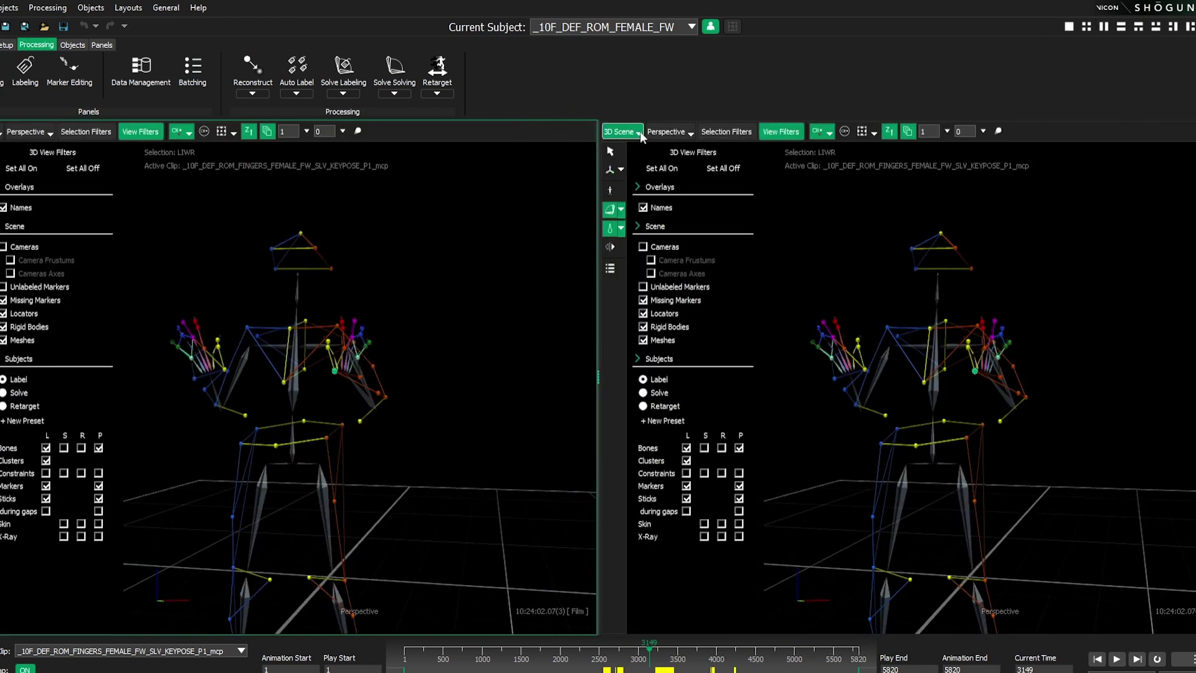
pyautogui.click(620, 131)
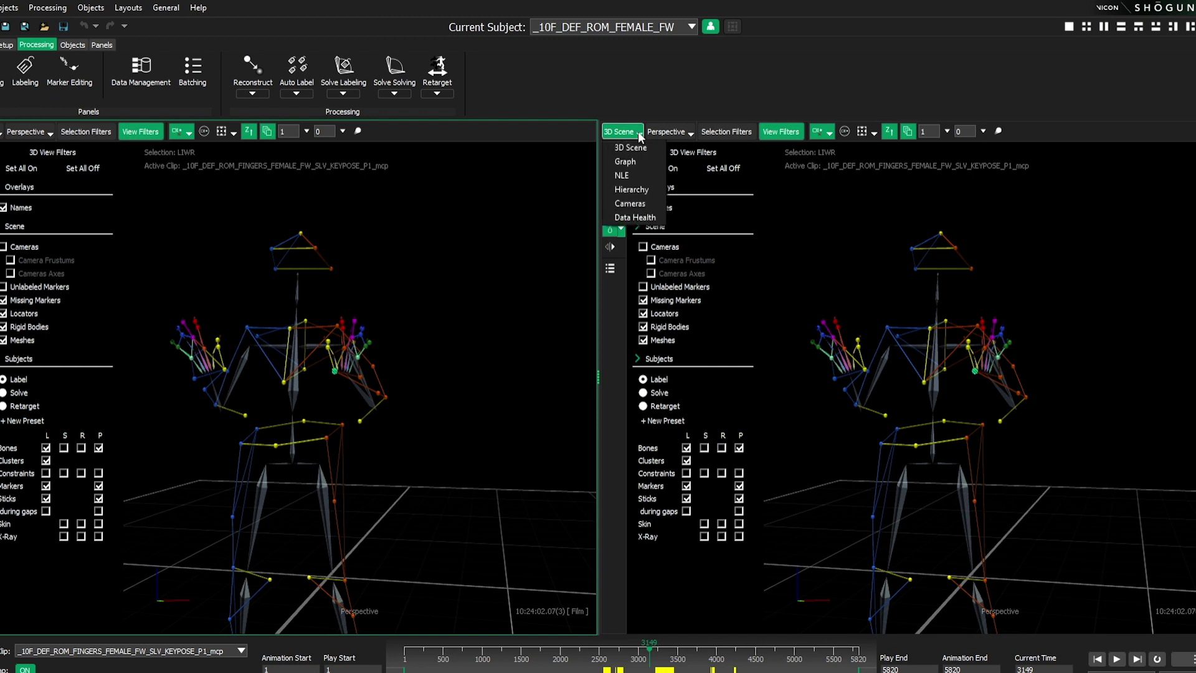
pyautogui.click(623, 216)
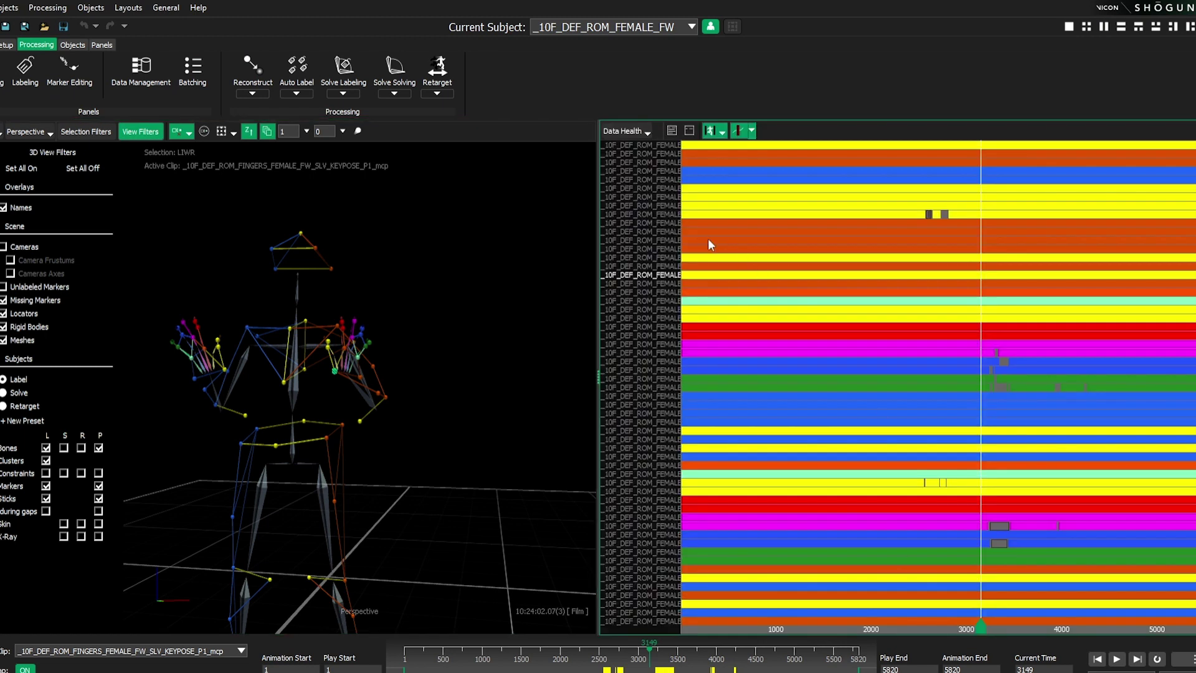
pyautogui.moveTo(681, 233); pyautogui.dragTo(754, 243)
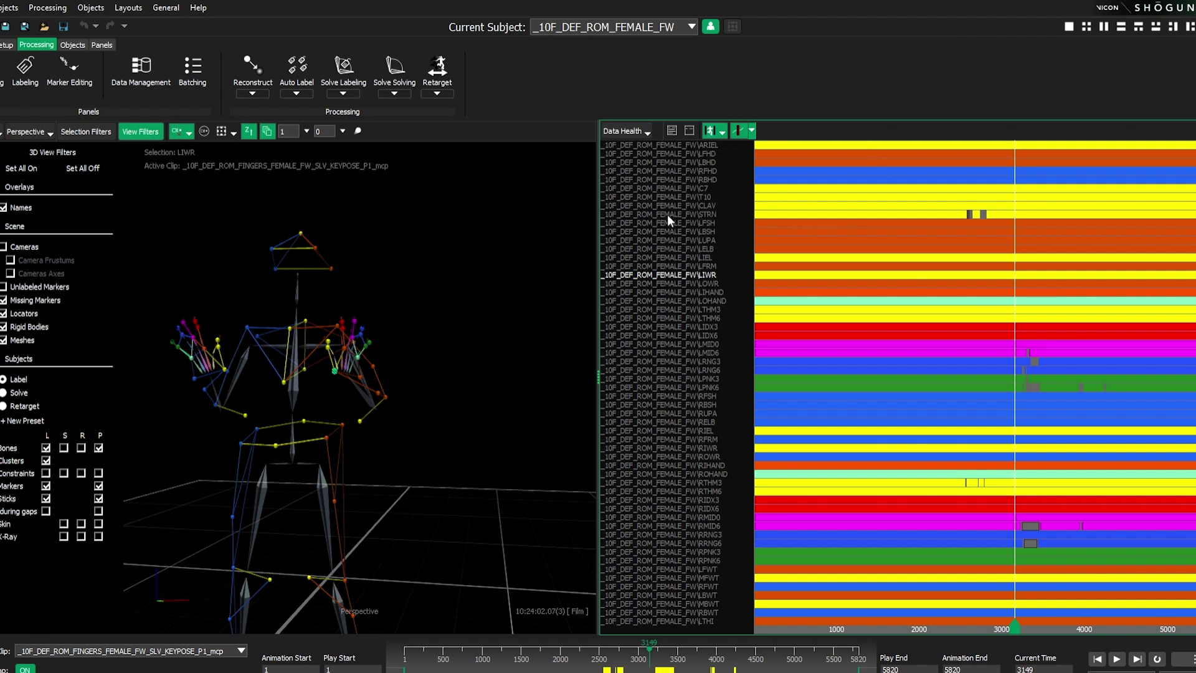
# - Scrub through the Data Health timeline to about frame 2552 while examining the clasped hands around the LIWR marker
pyautogui.moveTo(1015, 546); pyautogui.dragTo(984, 547)
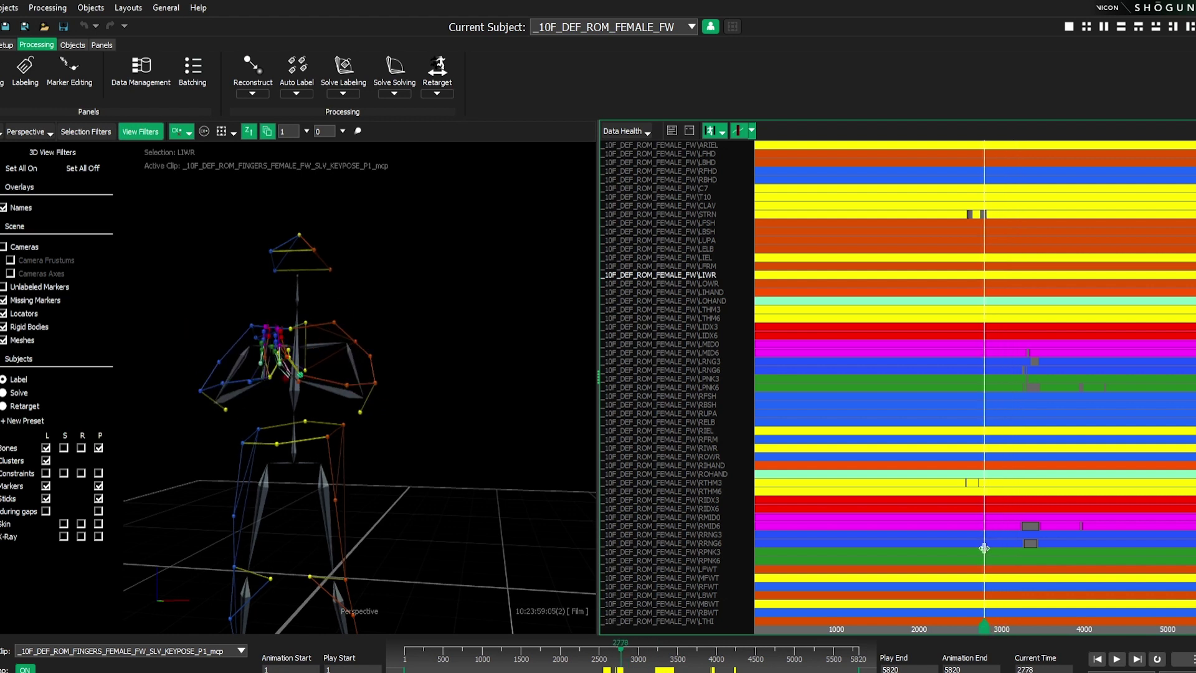
pyautogui.keyDown('alt'); pyautogui.moveTo(327, 458); pyautogui.dragTo(393, 478); pyautogui.keyUp('alt')
pyautogui.keyDown('alt'); pyautogui.moveTo(392, 477); pyautogui.dragTo(410, 430, button='middle'); pyautogui.keyUp('alt')
pyautogui.scroll(3, 410, 430)
pyautogui.moveTo(346, 336)
pyautogui.keyDown('alt'); pyautogui.mouseDown()
pyautogui.moveTo(390, 345)
pyautogui.moveTo(347, 339)
pyautogui.mouseUp(); pyautogui.keyUp('alt')
pyautogui.press('f')
pyautogui.moveTo(515, 407)
pyautogui.keyDown('alt'); pyautogui.mouseDown(button='right')
pyautogui.moveTo(438, 507)
pyautogui.moveTo(427, 470)
pyautogui.moveTo(434, 478)
pyautogui.moveTo(284, 444)
pyautogui.mouseUp(button='right'); pyautogui.keyUp('alt')
pyautogui.click(979, 145)
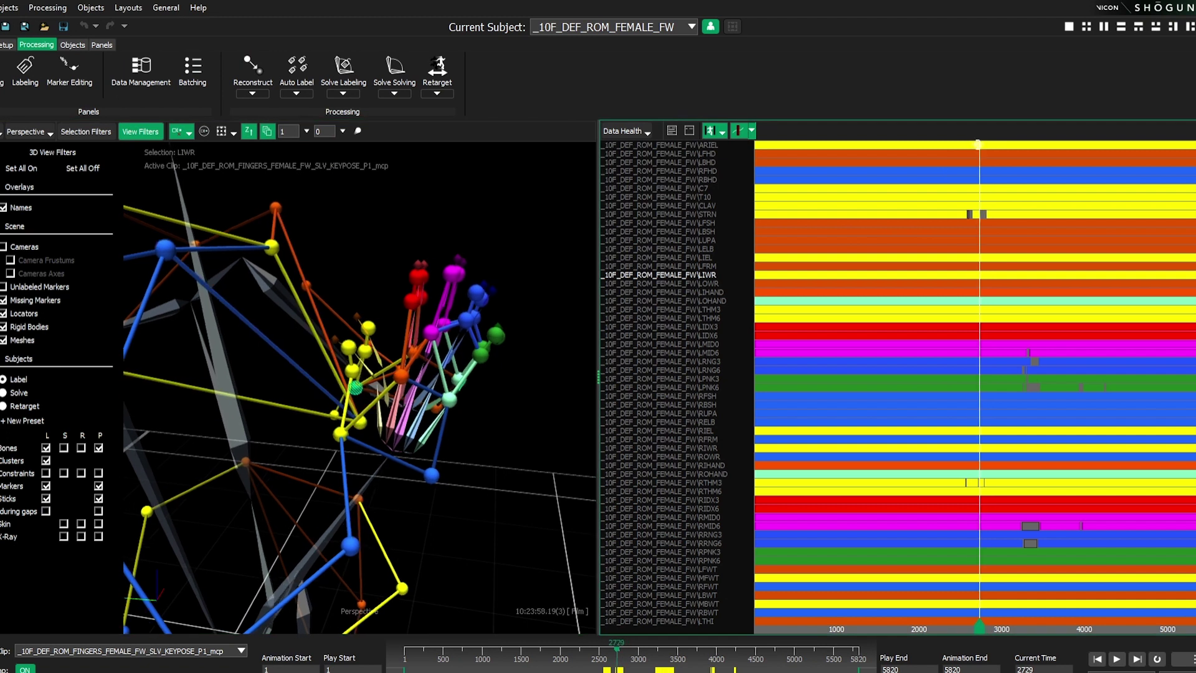
pyautogui.moveTo(979, 145); pyautogui.dragTo(964, 145)
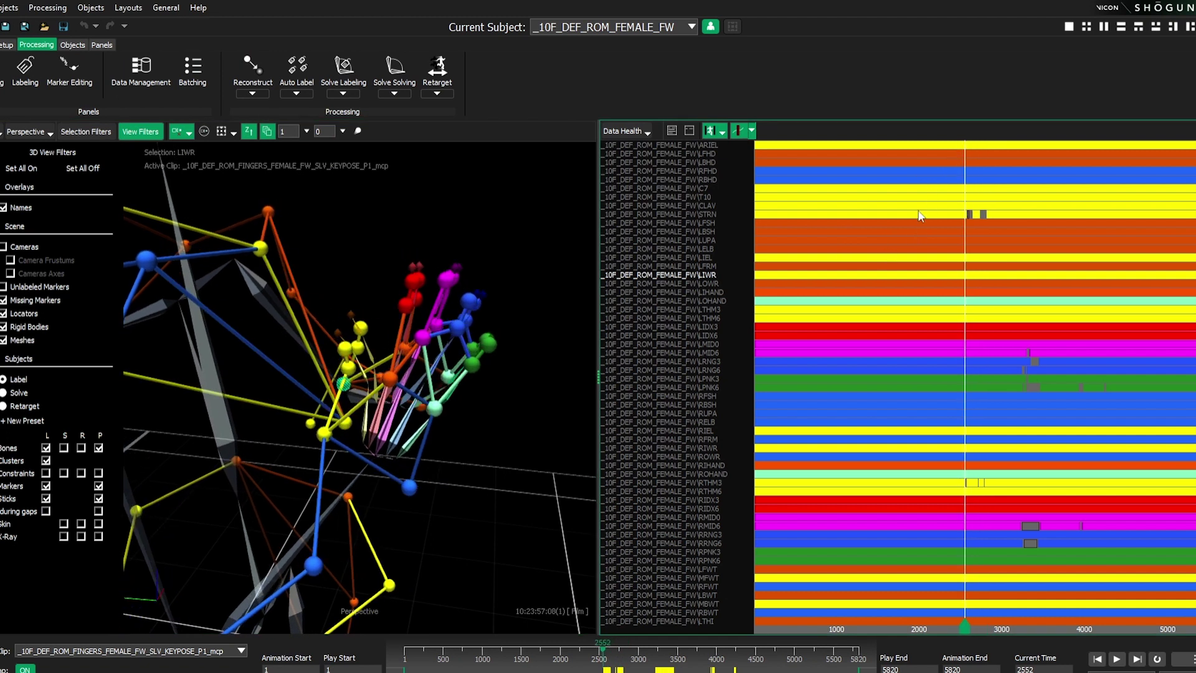
# - Select the STRN sternum marker and scrub to about frame 2609 to examine its gap from several angles
pyautogui.moveTo(219, 429)
pyautogui.keyDown('alt'); pyautogui.mouseDown()
pyautogui.moveTo(259, 443)
pyautogui.moveTo(336, 437)
pyautogui.moveTo(321, 474)
pyautogui.mouseUp(); pyautogui.keyUp('alt')
pyautogui.click(357, 426)
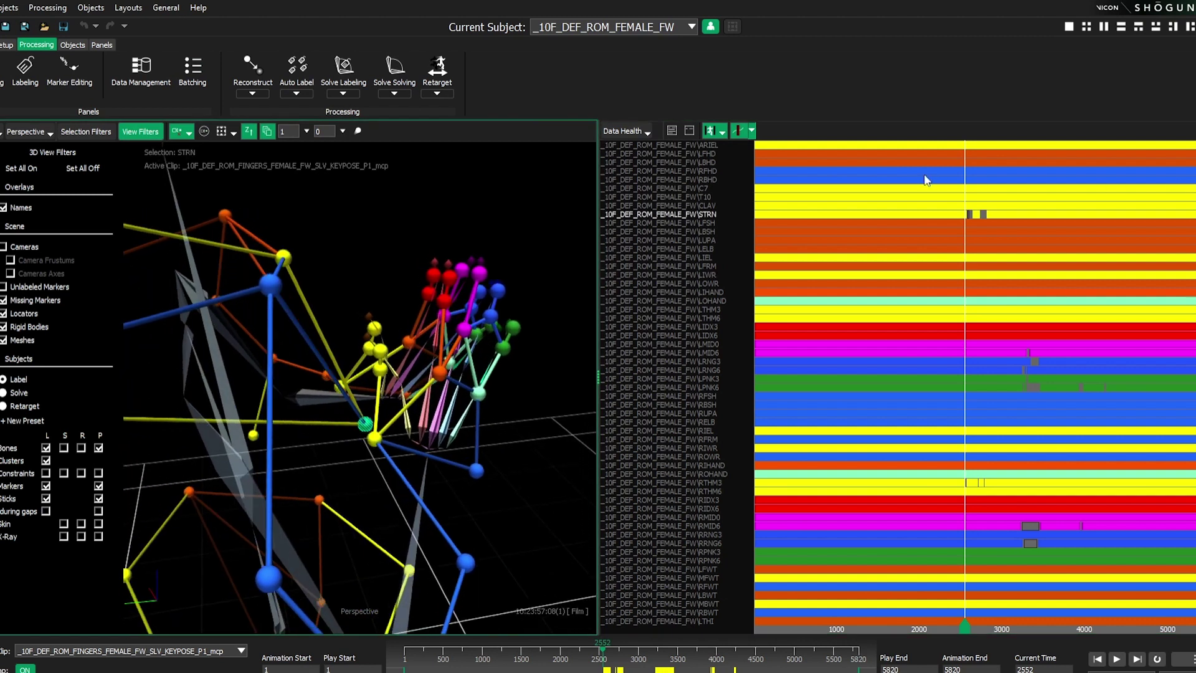
pyautogui.moveTo(965, 143); pyautogui.dragTo(970, 143)
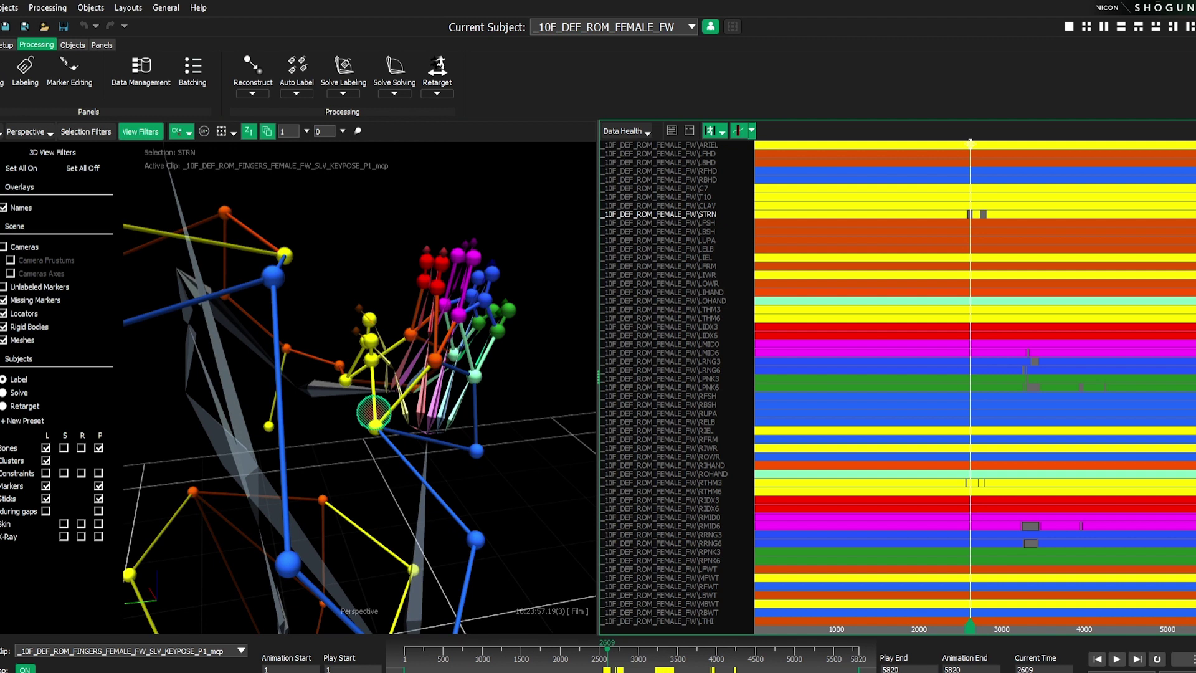
pyautogui.moveTo(310, 263)
pyautogui.keyDown('alt'); pyautogui.mouseDown()
pyautogui.moveTo(304, 233)
pyautogui.moveTo(351, 328)
pyautogui.moveTo(376, 345)
pyautogui.mouseUp(); pyautogui.keyUp('alt')
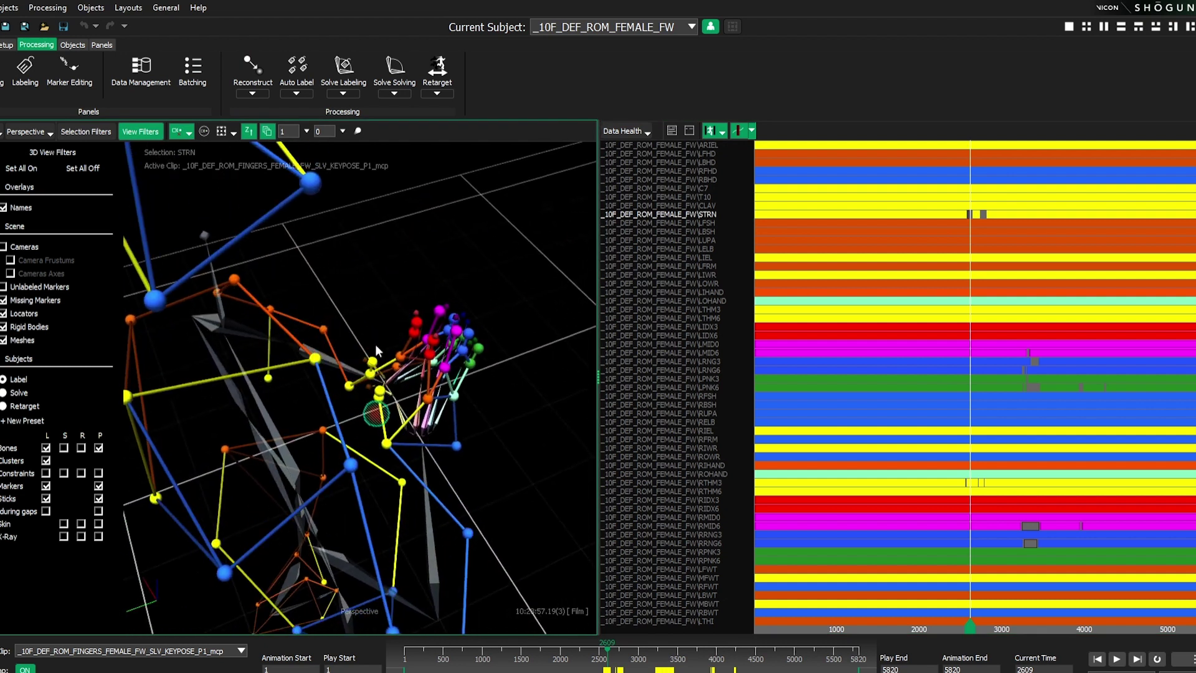
pyautogui.moveTo(460, 419)
pyautogui.keyDown('alt'); pyautogui.mouseDown()
pyautogui.moveTo(417, 499)
pyautogui.moveTo(351, 481)
pyautogui.moveTo(326, 447)
pyautogui.moveTo(356, 458)
pyautogui.mouseUp(); pyautogui.keyUp('alt')
# - Compare the STRN marker's position at about frame 2005 with its position in the gap near frame 2585
pyautogui.moveTo(964, 142); pyautogui.dragTo(920, 150)
pyautogui.keyDown('alt'); pyautogui.moveTo(352, 291); pyautogui.dragTo(308, 317); pyautogui.keyUp('alt')
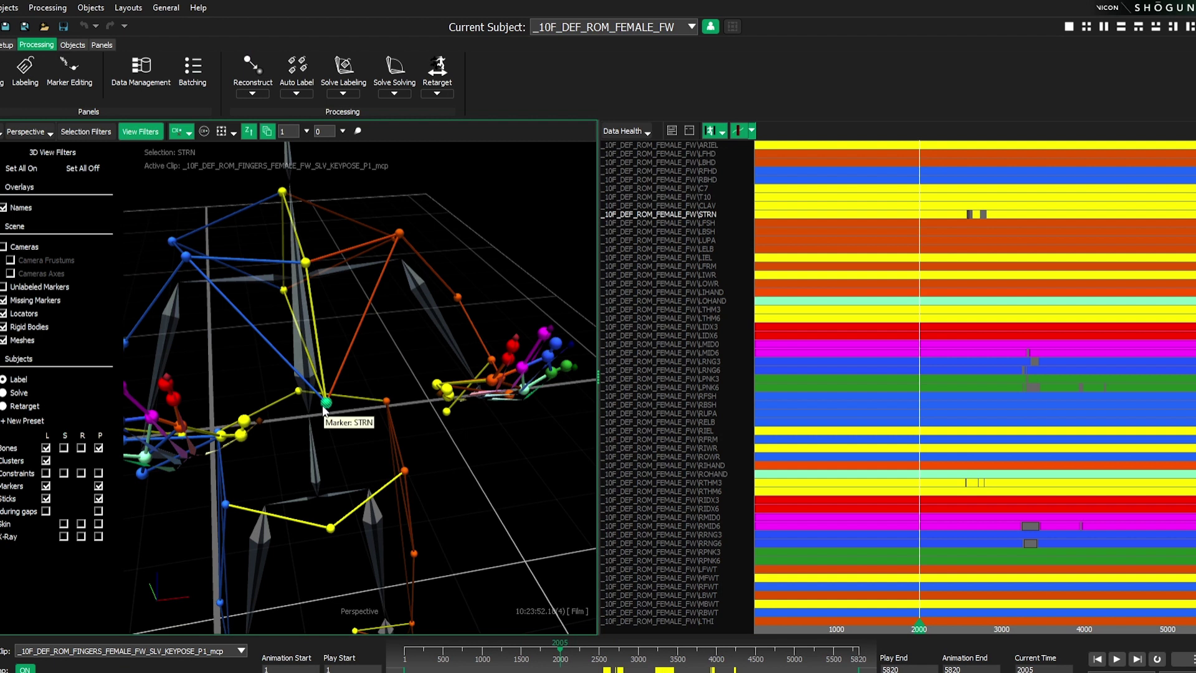
pyautogui.moveTo(920, 150); pyautogui.dragTo(966, 153)
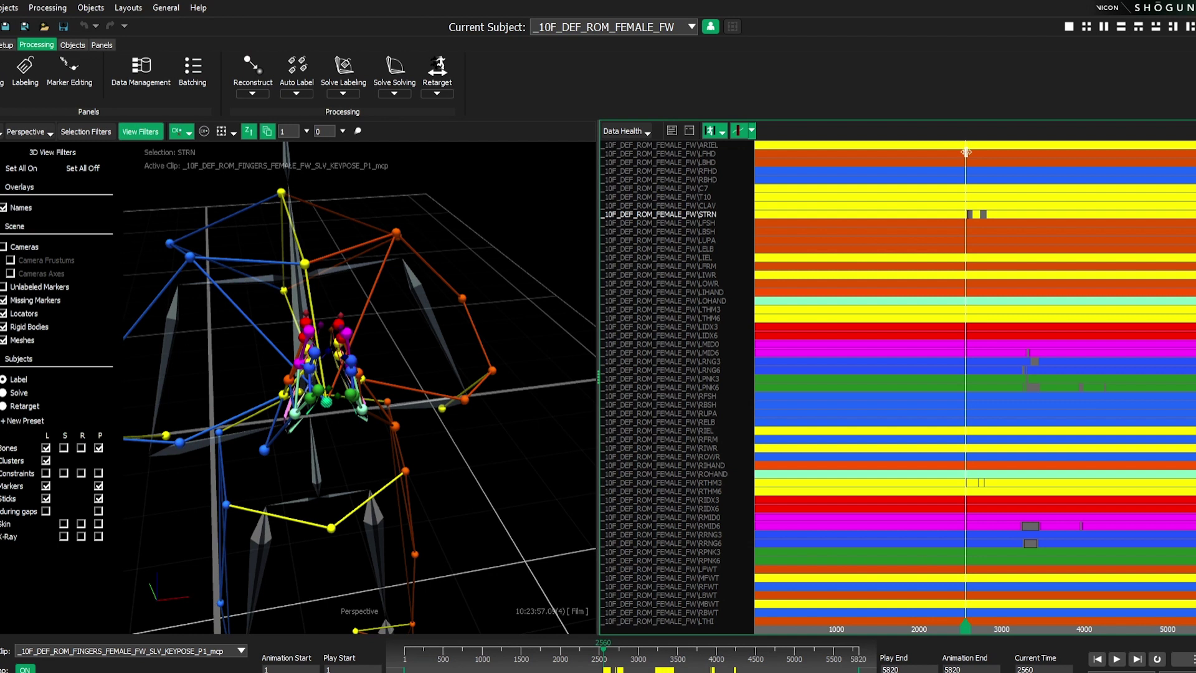
pyautogui.moveTo(966, 152); pyautogui.dragTo(972, 152)
pyautogui.keyDown('alt'); pyautogui.moveTo(281, 352); pyautogui.dragTo(369, 357); pyautogui.keyUp('alt')
pyautogui.click(970, 152)
pyautogui.moveTo(970, 152); pyautogui.dragTo(968, 153)
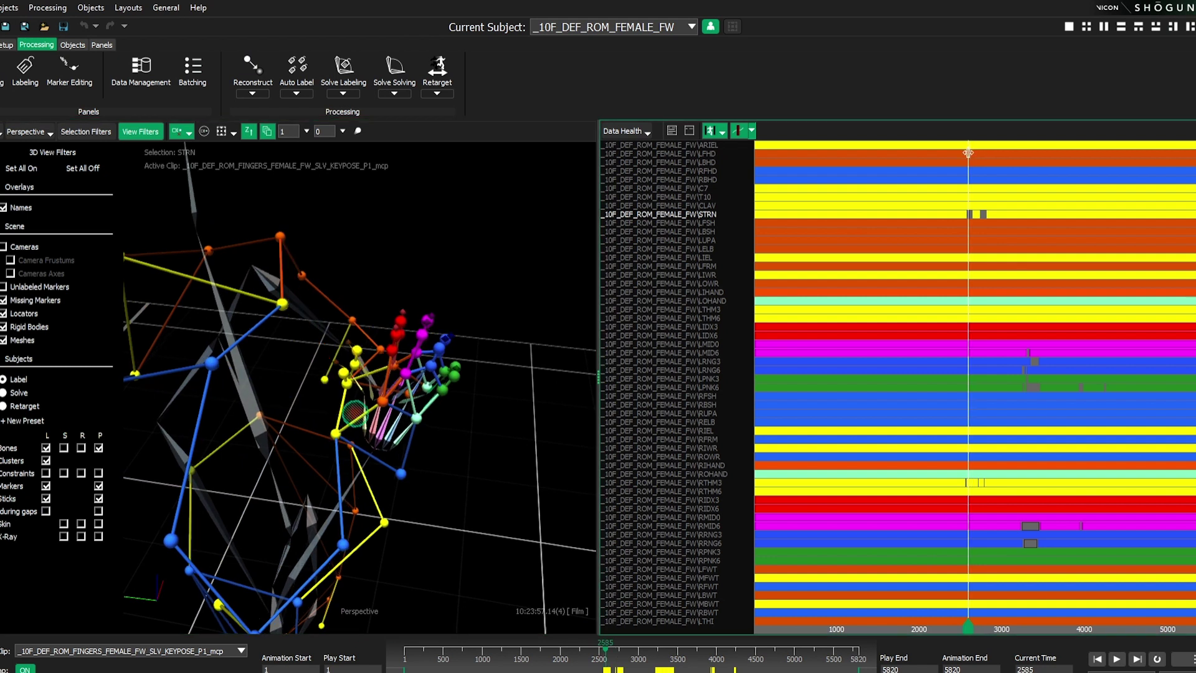
# - Replace Data Health with the Graph view, and fit STRN's translation curves over about frames 1500 to 3600
pyautogui.click(641, 132)
pyautogui.click(639, 166)
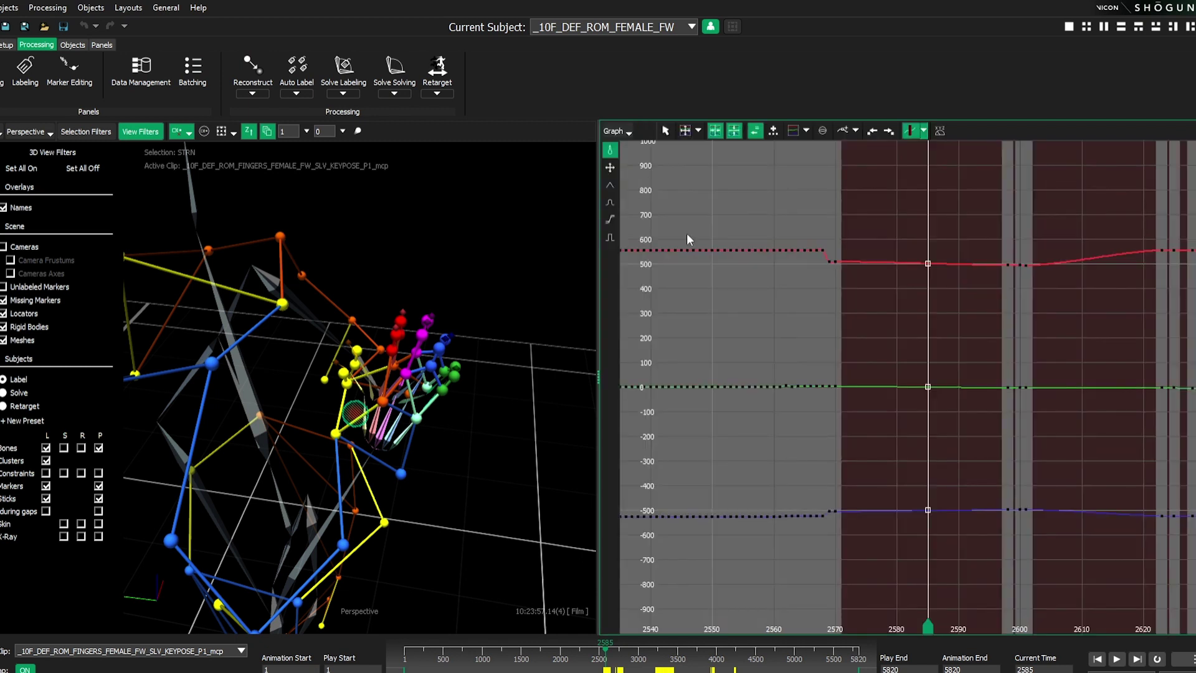
pyautogui.moveTo(855, 340); pyautogui.dragTo(772, 348, button='middle')
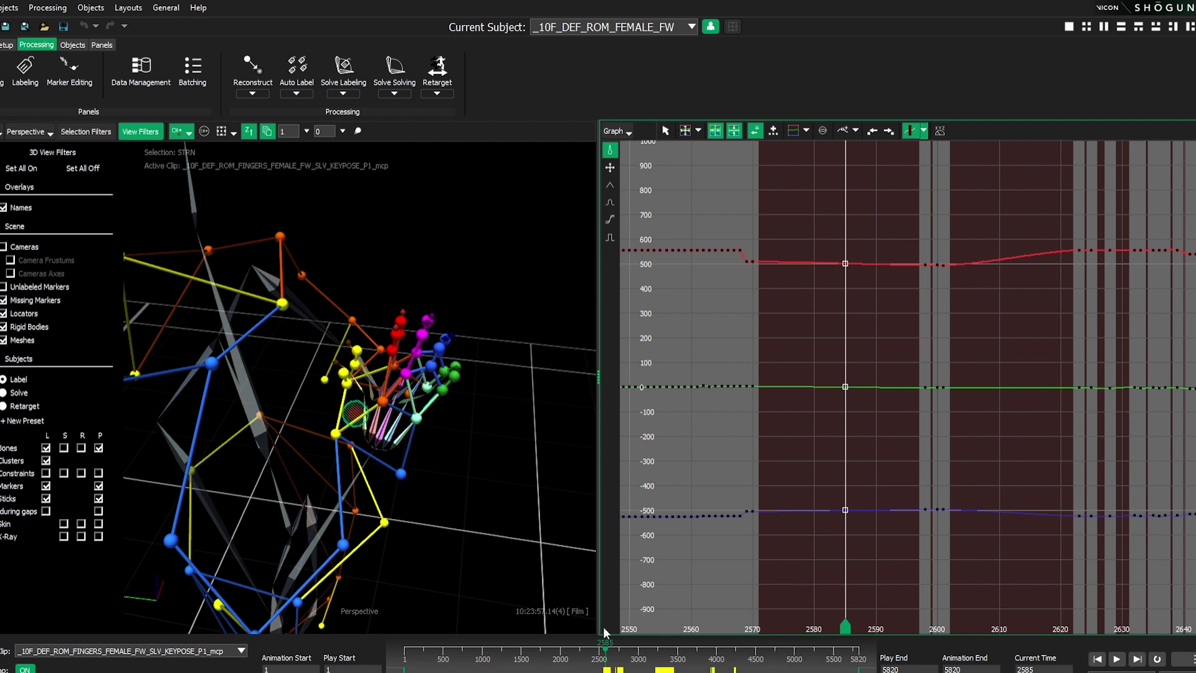
pyautogui.moveTo(604, 651); pyautogui.dragTo(611, 652)
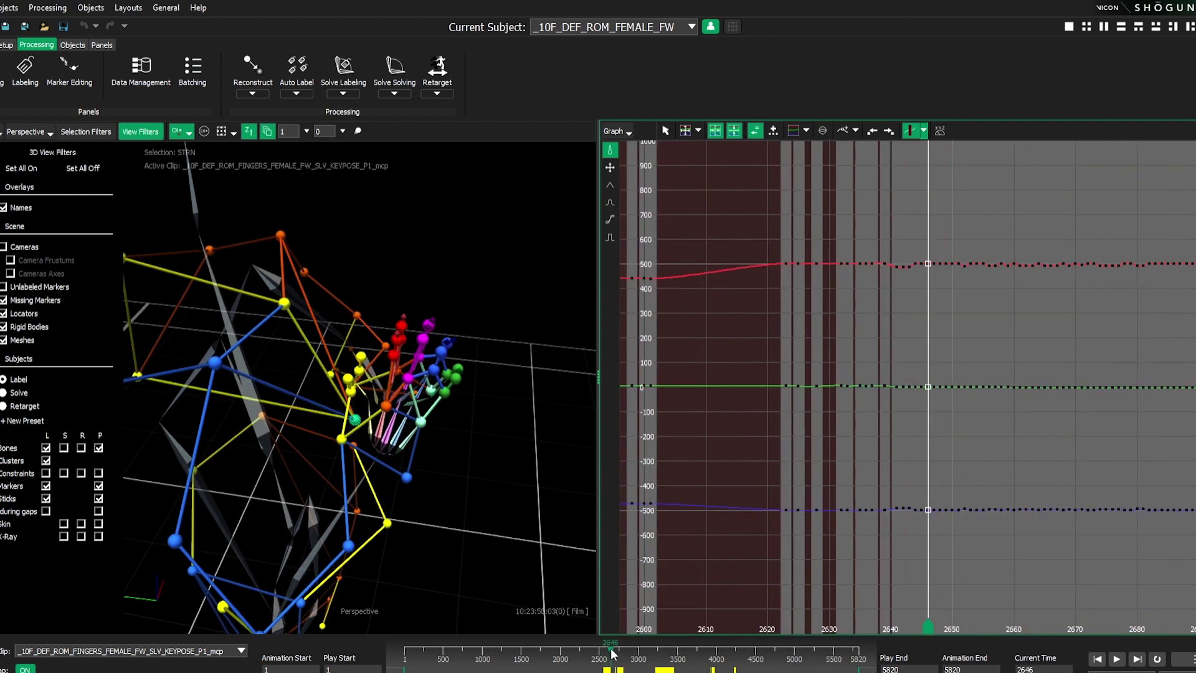
pyautogui.keyDown('alt'); pyautogui.moveTo(852, 339); pyautogui.dragTo(614, 424, button='right'); pyautogui.keyUp('alt')
pyautogui.keyDown('alt'); pyautogui.moveTo(1094, 321); pyautogui.dragTo(747, 134, button='right'); pyautogui.keyUp('alt')
pyautogui.moveTo(956, 299); pyautogui.dragTo(943, 132, button='right')
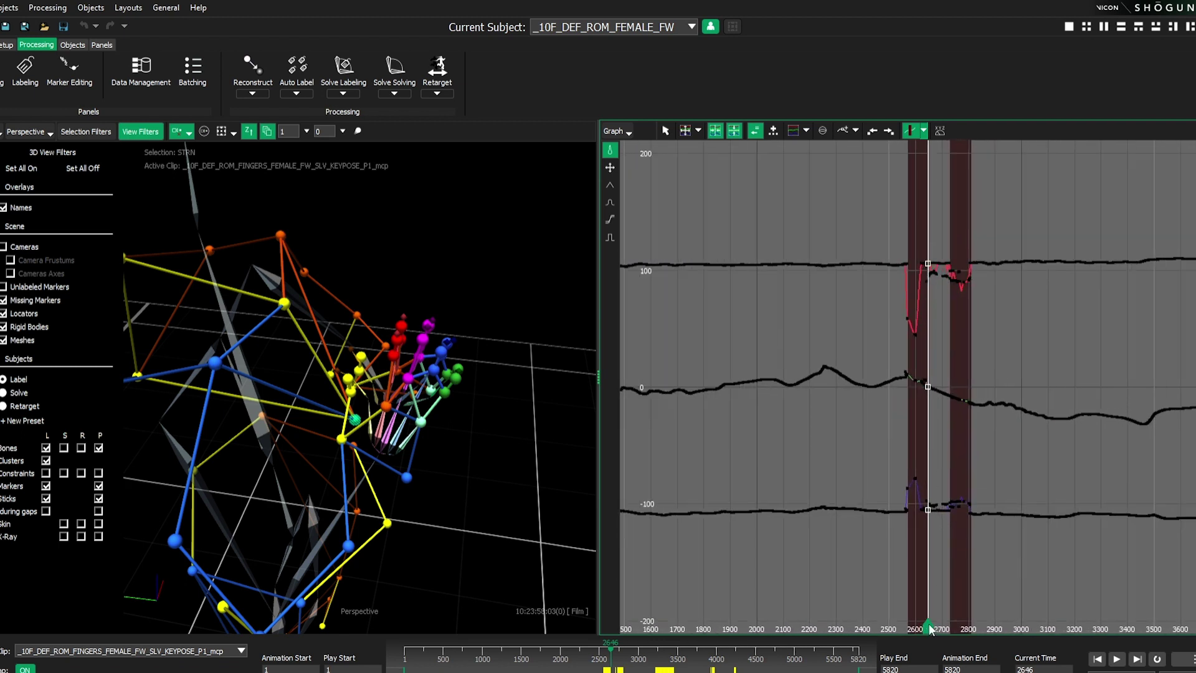
pyautogui.moveTo(985, 330); pyautogui.dragTo(984, 305, button='right')
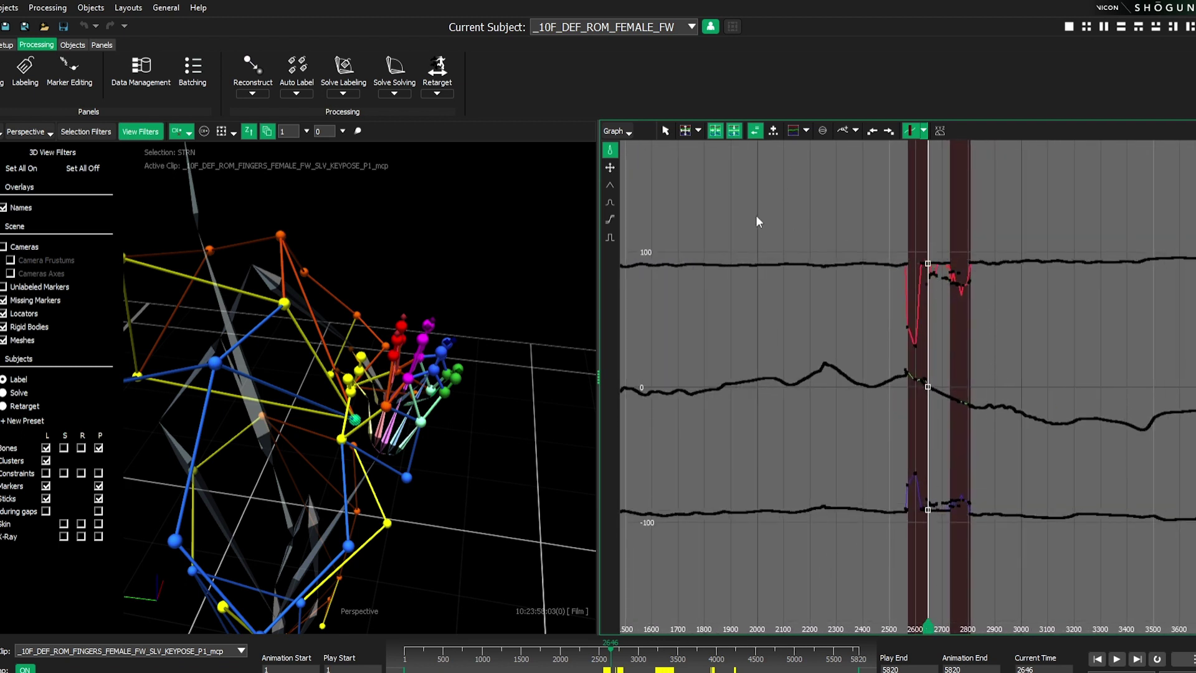
# - Scrub between about frames 2228 and 2586 to compare STRN's curves with its motion in the 3D scene
pyautogui.click(605, 655)
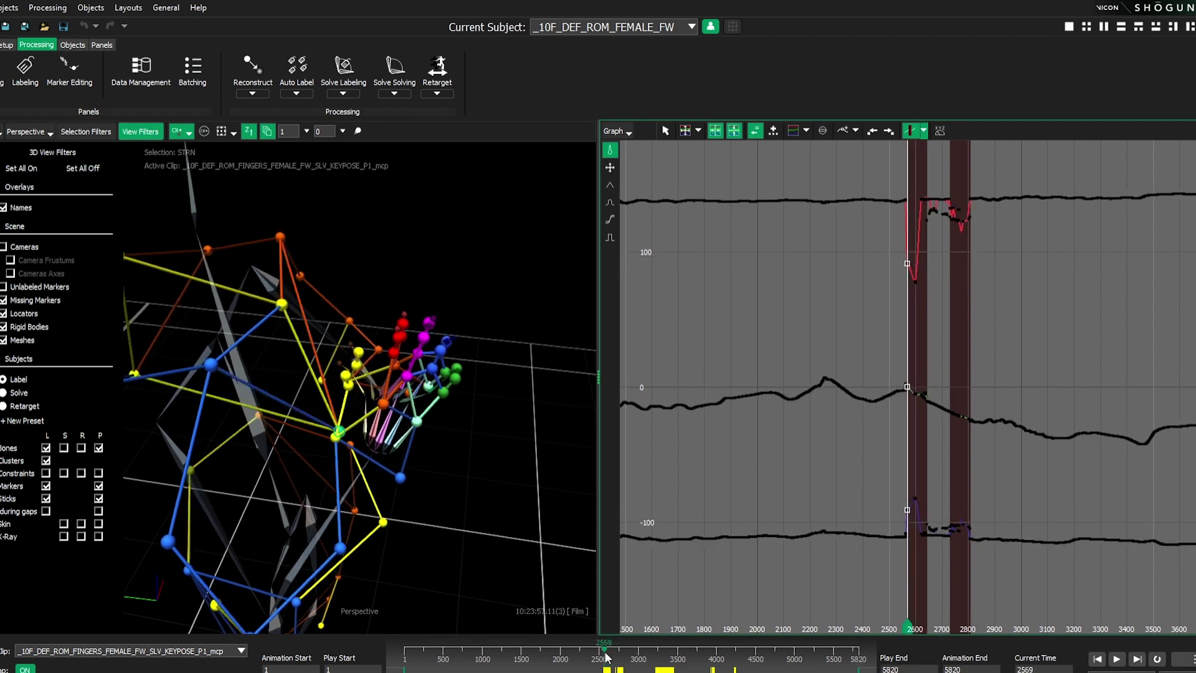
pyautogui.moveTo(606, 656); pyautogui.dragTo(579, 655)
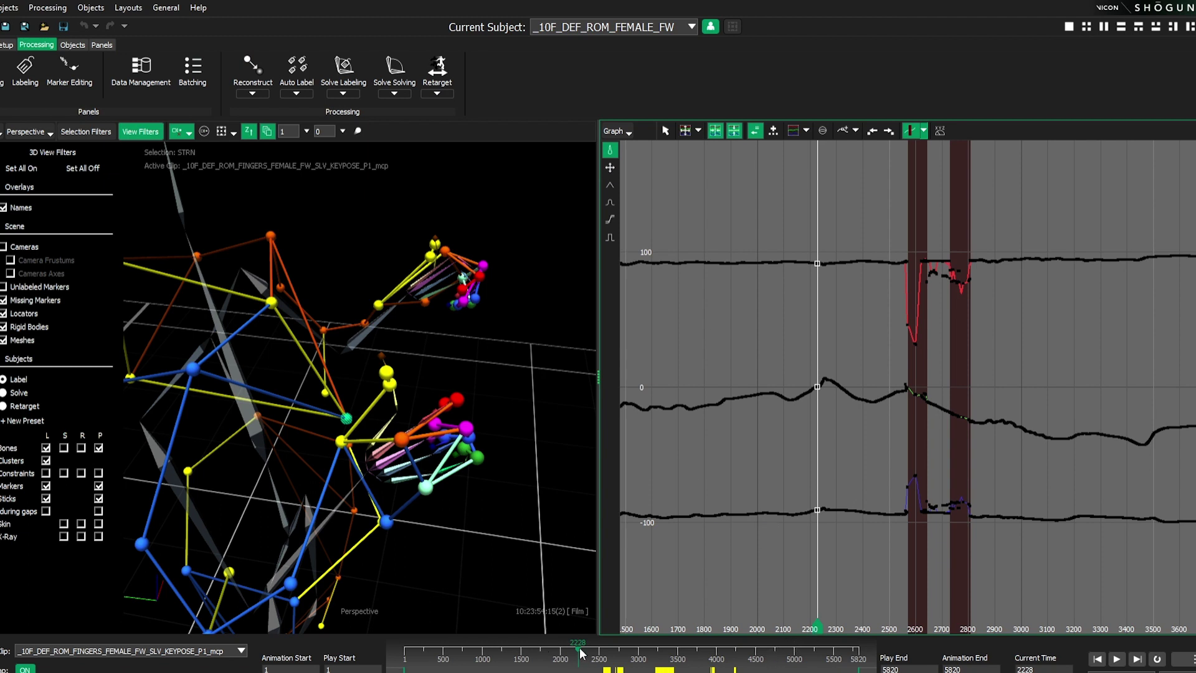
pyautogui.moveTo(580, 652); pyautogui.dragTo(608, 649)
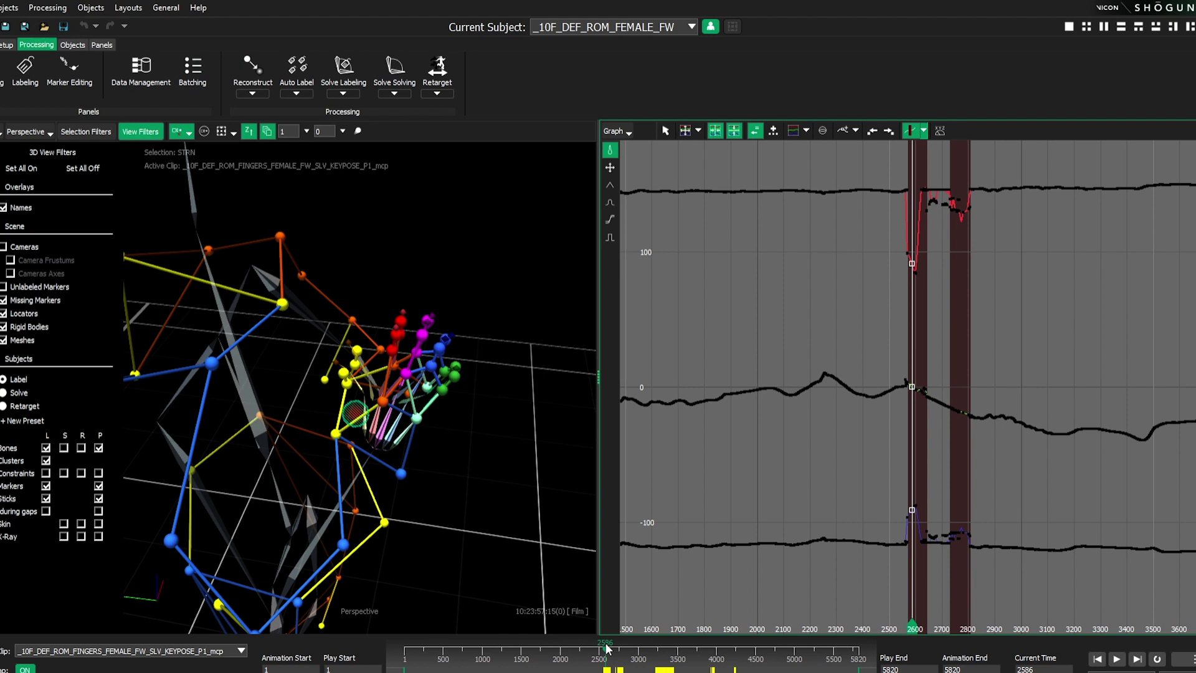
# - Zoom the graph in around frame 2586, and select STRN's gap range from about frame 2571 to 2597
pyautogui.keyDown('alt'); pyautogui.moveTo(931, 304); pyautogui.dragTo(819, 313, button='middle'); pyautogui.keyUp('alt')
pyautogui.keyDown('alt'); pyautogui.moveTo(819, 314); pyautogui.dragTo(997, 328, button='right'); pyautogui.keyUp('alt')
pyautogui.keyDown('alt'); pyautogui.moveTo(997, 328); pyautogui.dragTo(1028, 324, button='middle'); pyautogui.keyUp('alt')
pyautogui.moveTo(1028, 324)
pyautogui.mouseDown(button='right')
pyautogui.moveTo(1133, 348)
pyautogui.moveTo(858, 301)
pyautogui.moveTo(1038, 330)
pyautogui.mouseUp(button='right')
pyautogui.keyDown('alt'); pyautogui.moveTo(1037, 331); pyautogui.dragTo(1157, 336, button='middle'); pyautogui.keyUp('alt')
pyautogui.keyDown('alt'); pyautogui.moveTo(884, 314); pyautogui.dragTo(940, 322, button='middle'); pyautogui.keyUp('alt')
pyautogui.moveTo(825, 275)
pyautogui.mouseDown(button='right')
pyautogui.moveTo(872, 260)
pyautogui.moveTo(908, 224)
pyautogui.moveTo(974, 235)
pyautogui.mouseUp(button='right')
pyautogui.click(824, 294)
pyautogui.moveTo(778, 278)
pyautogui.keyDown('alt'); pyautogui.mouseDown(button='middle')
pyautogui.moveTo(862, 282)
pyautogui.moveTo(862, 296)
pyautogui.mouseUp(button='middle'); pyautogui.keyUp('alt')
pyautogui.moveTo(862, 296); pyautogui.dragTo(902, 267, button='right')
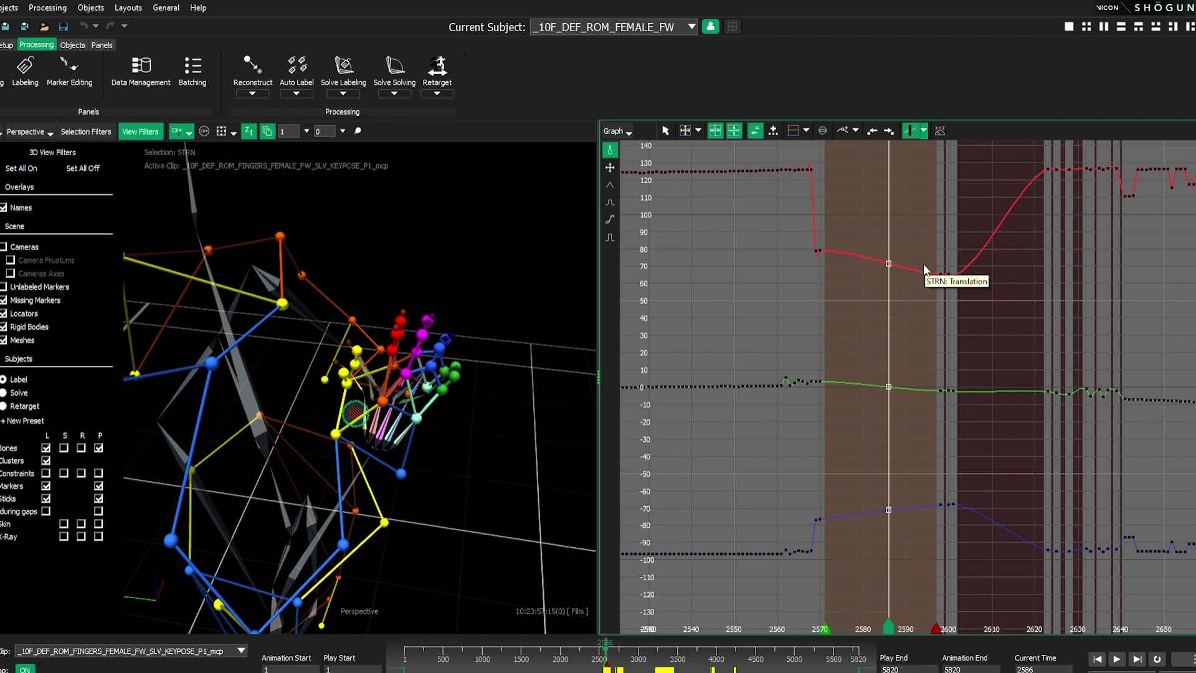
pyautogui.moveTo(862, 304); pyautogui.dragTo(861, 303)
pyautogui.keyDown('alt'); pyautogui.moveTo(807, 314); pyautogui.dragTo(735, 329, button='middle'); pyautogui.keyUp('alt')
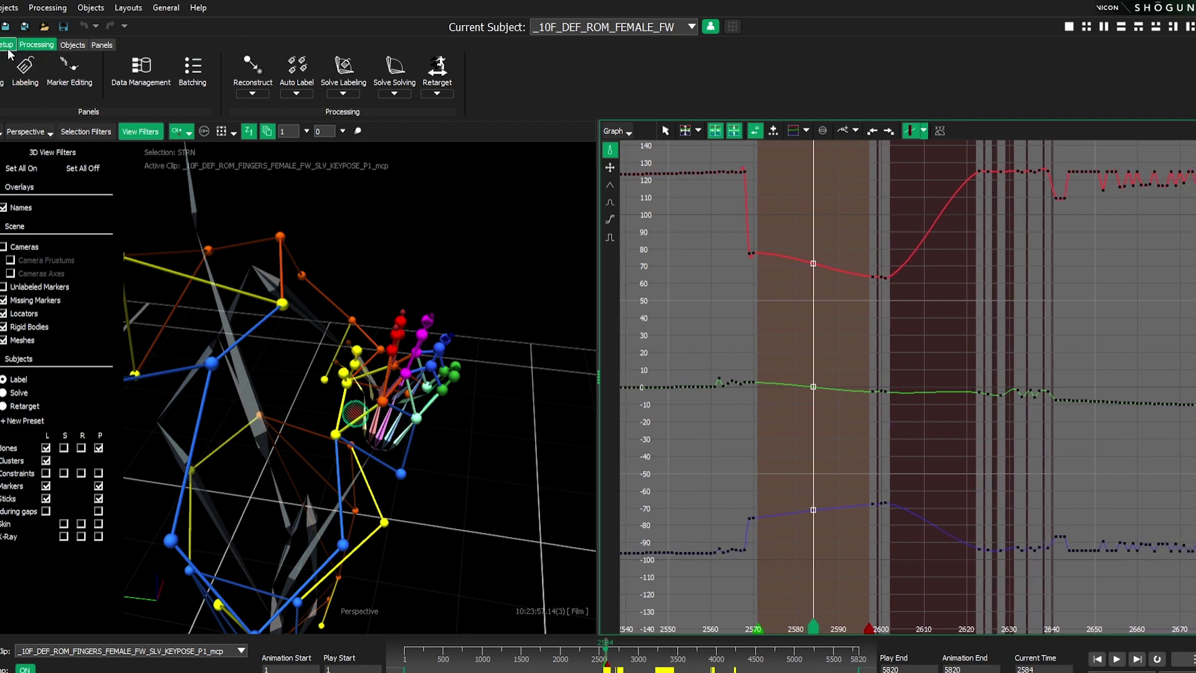
# - Open the Marker Editing panel beside the graph to access the gap-filling tools
pyautogui.click(101, 45)
pyautogui.click(71, 45)
pyautogui.click(37, 45)
pyautogui.click(71, 67)
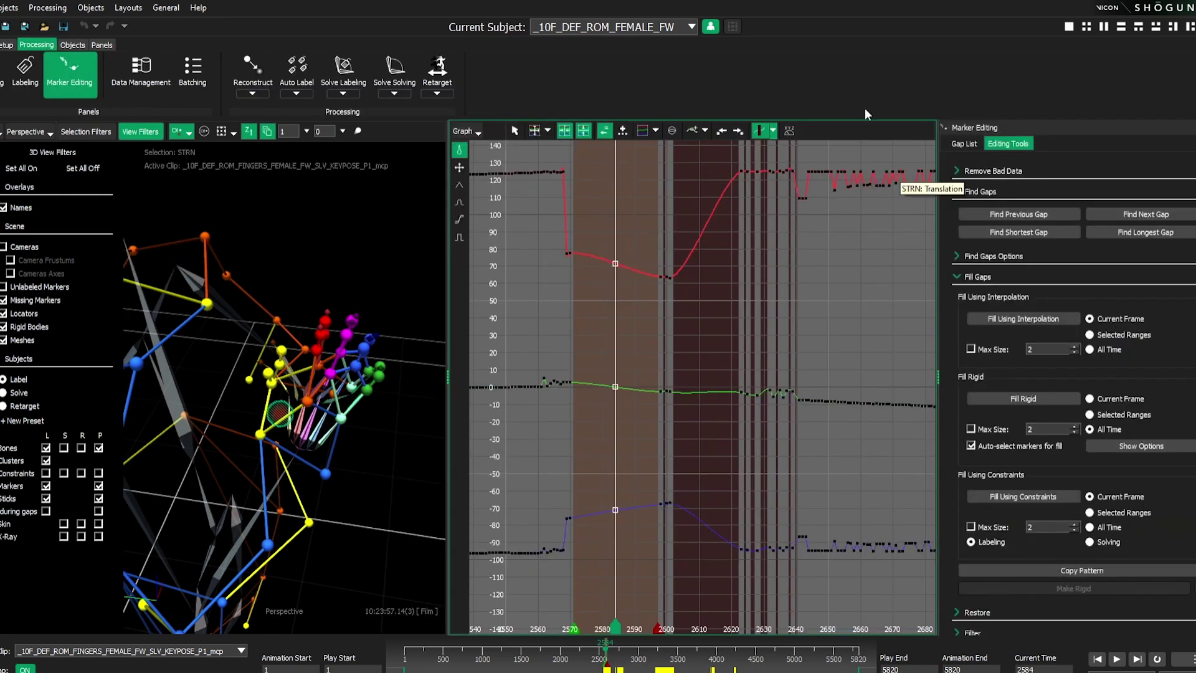
# - Try filling STRN's gap around frame 2584 using interpolation with the Current Frame scope
pyautogui.click(959, 191)
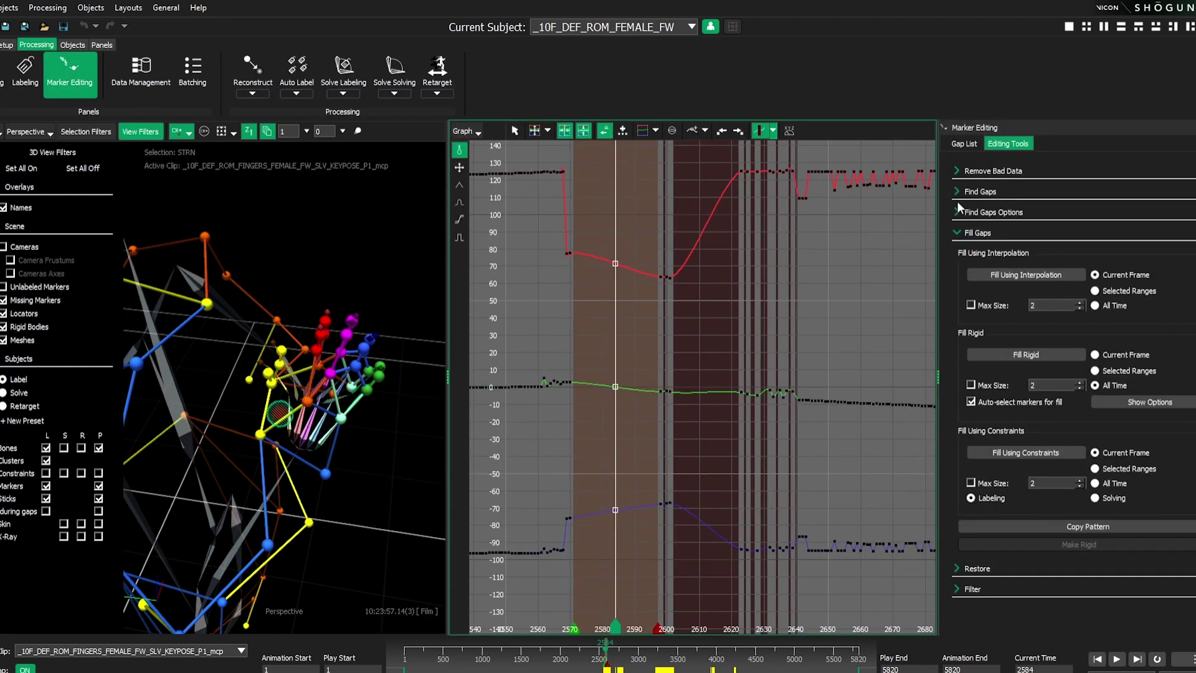
pyautogui.keyDown('alt'); pyautogui.moveTo(597, 280); pyautogui.dragTo(679, 257, button='right'); pyautogui.keyUp('alt')
pyautogui.keyDown('alt'); pyautogui.moveTo(695, 261); pyautogui.dragTo(757, 264, button='middle'); pyautogui.keyUp('alt')
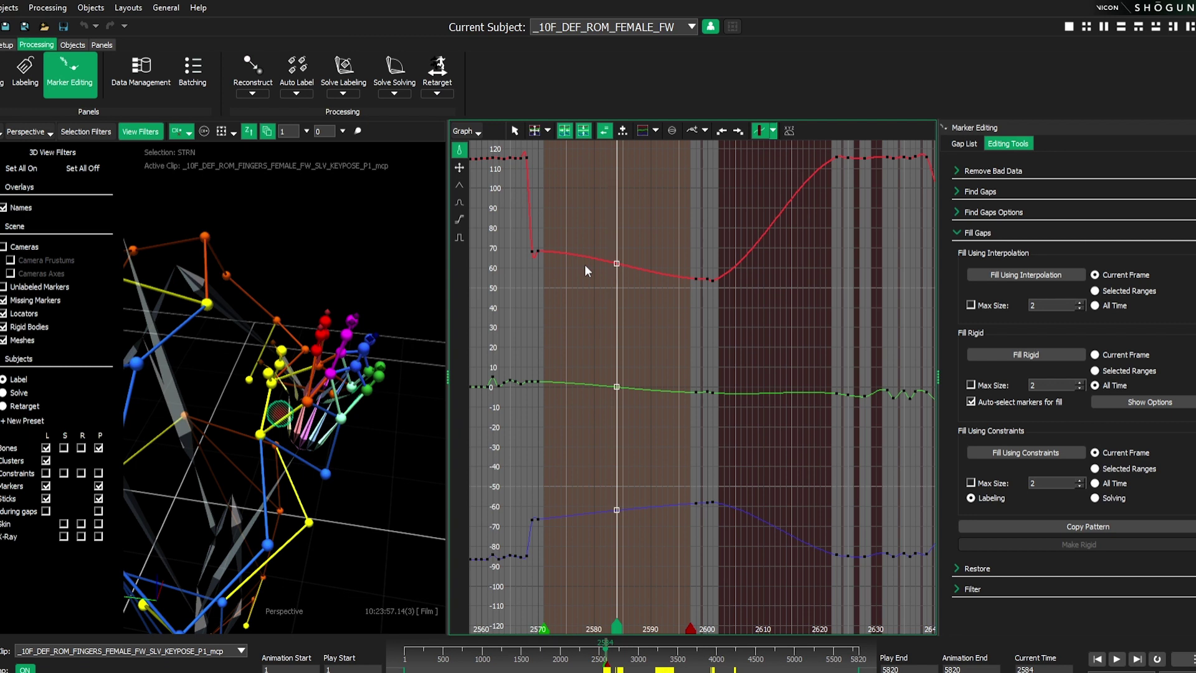
pyautogui.click(1036, 274)
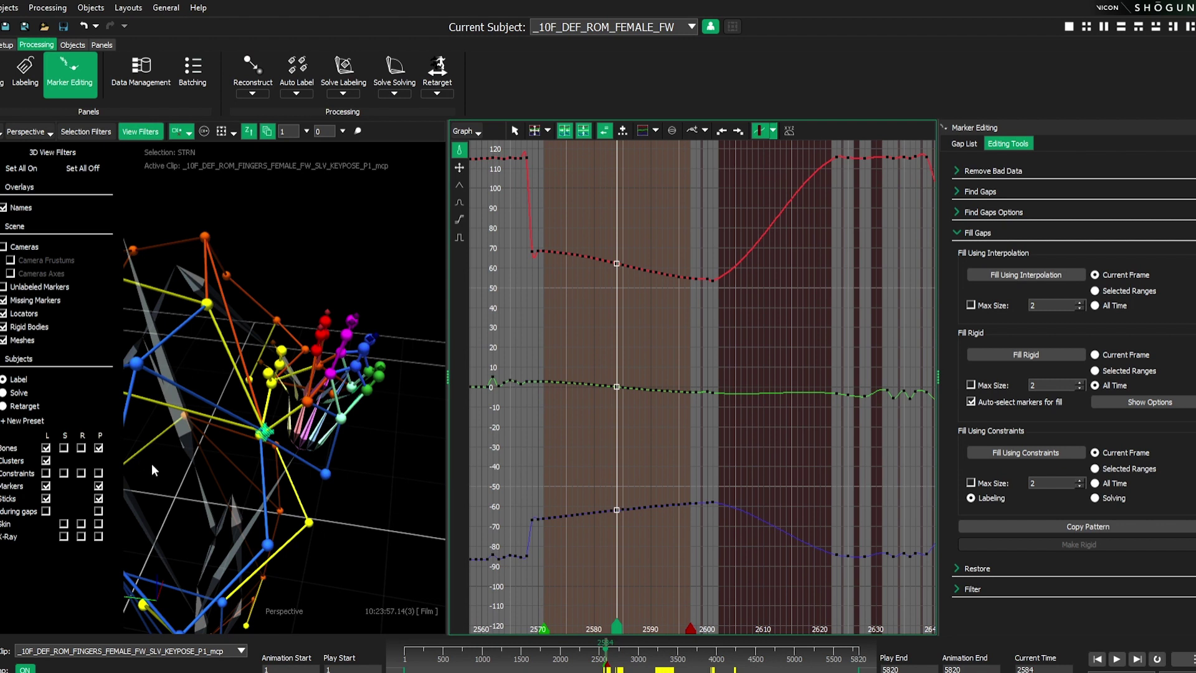
# - Inspect the interpolated STRN marker up close in the 3D scene, and undo the interpolation fill
pyautogui.keyDown('alt'); pyautogui.moveTo(185, 464); pyautogui.dragTo(243, 436); pyautogui.keyUp('alt')
pyautogui.keyDown('alt'); pyautogui.moveTo(243, 437); pyautogui.dragTo(246, 283, button='right'); pyautogui.keyUp('alt')
pyautogui.keyDown('alt'); pyautogui.moveTo(263, 460); pyautogui.dragTo(257, 477); pyautogui.keyUp('alt')
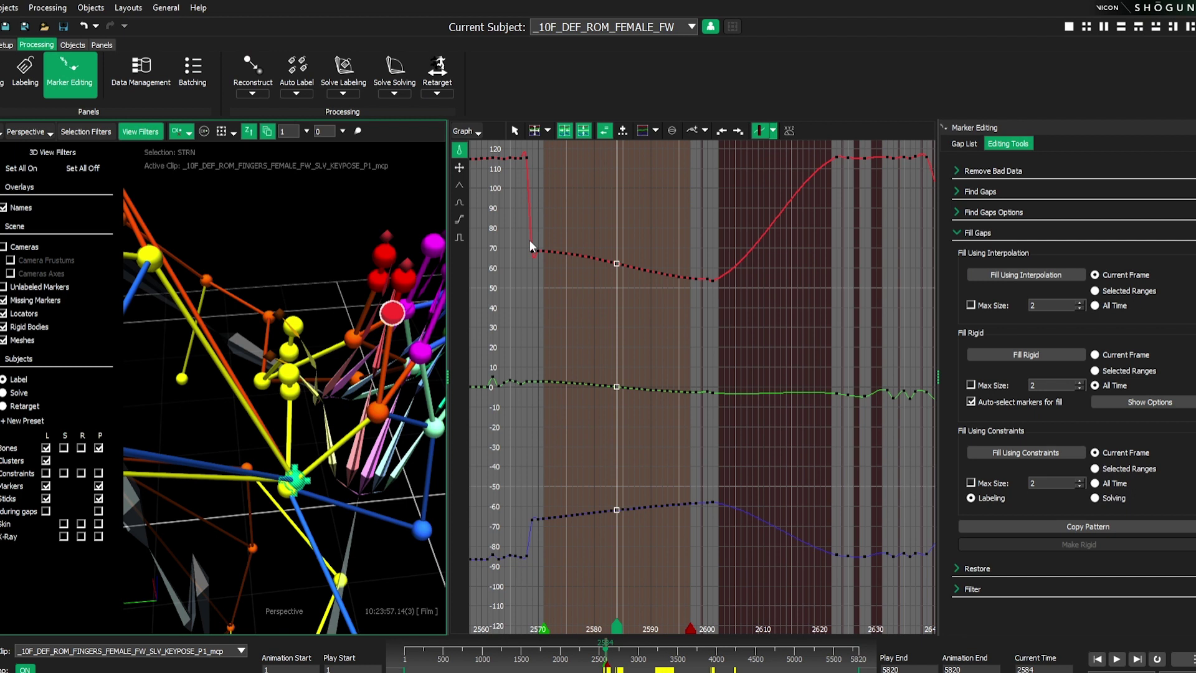
pyautogui.hotkey('ctrl', 'z')
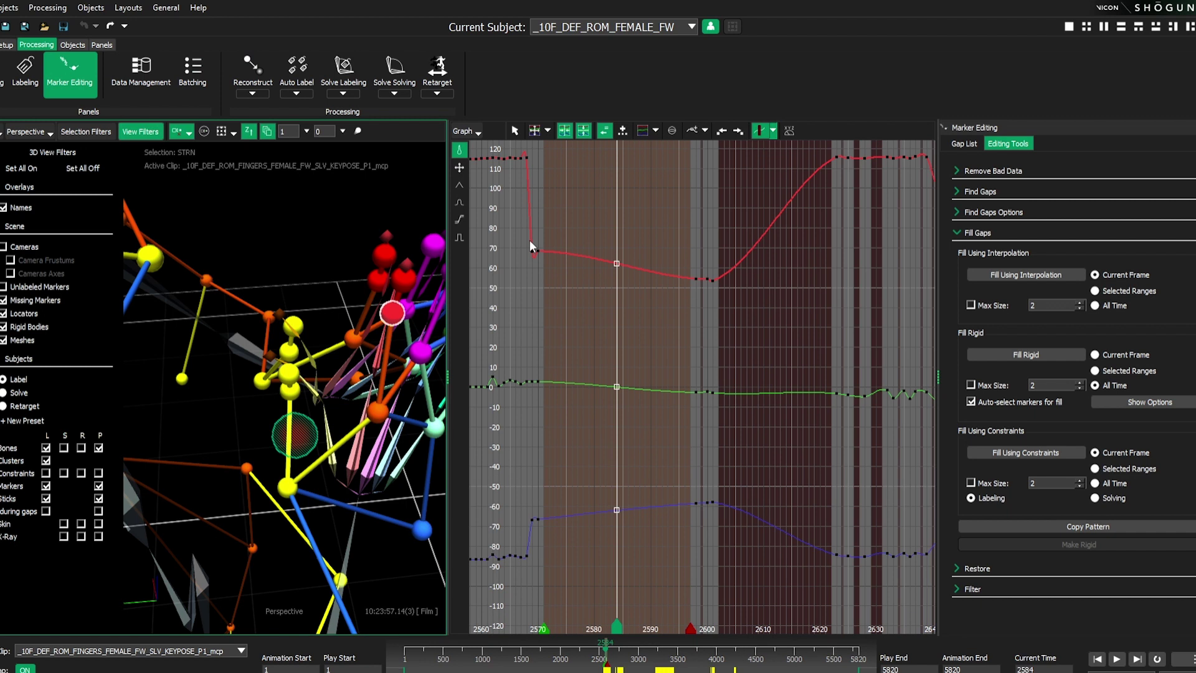
# - Select STRN's bad range in the graph from about frame 2550 to 2840, covering all the jumps and gaps
pyautogui.keyDown('alt'); pyautogui.moveTo(669, 283); pyautogui.dragTo(605, 277, button='right'); pyautogui.keyUp('alt')
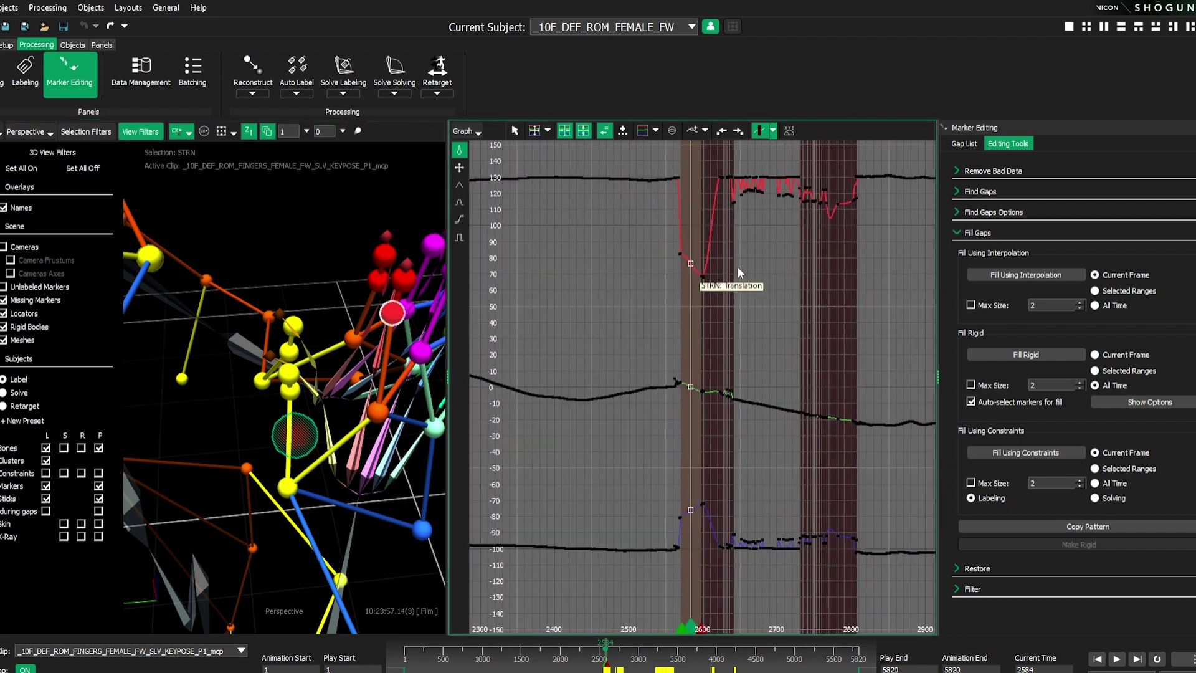
pyautogui.moveTo(691, 162); pyautogui.dragTo(808, 237)
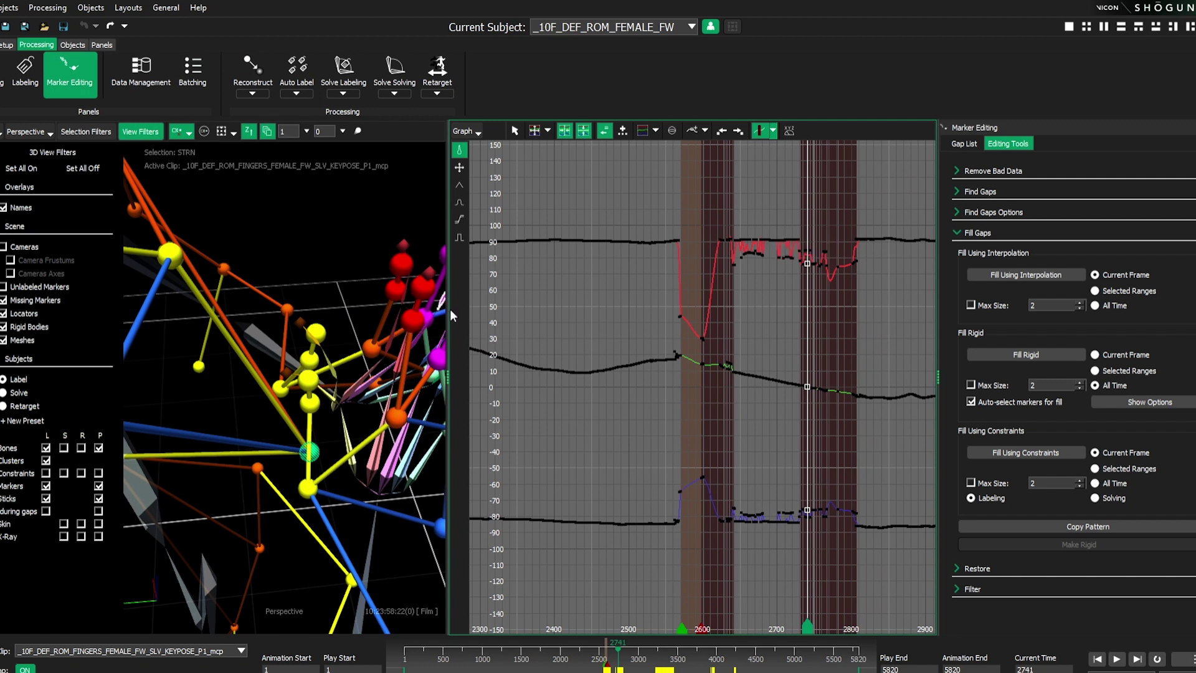
pyautogui.moveTo(450, 309); pyautogui.dragTo(466, 309)
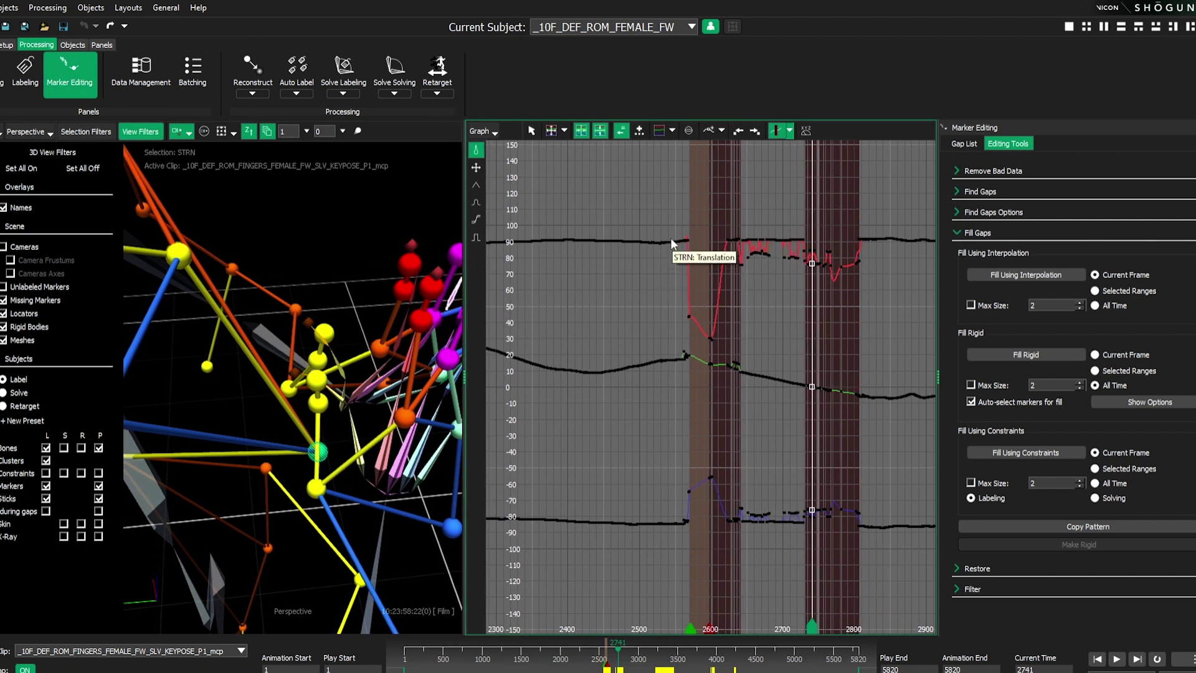
pyautogui.click(697, 289)
pyautogui.press('ctrl')
pyautogui.press('ctrl')
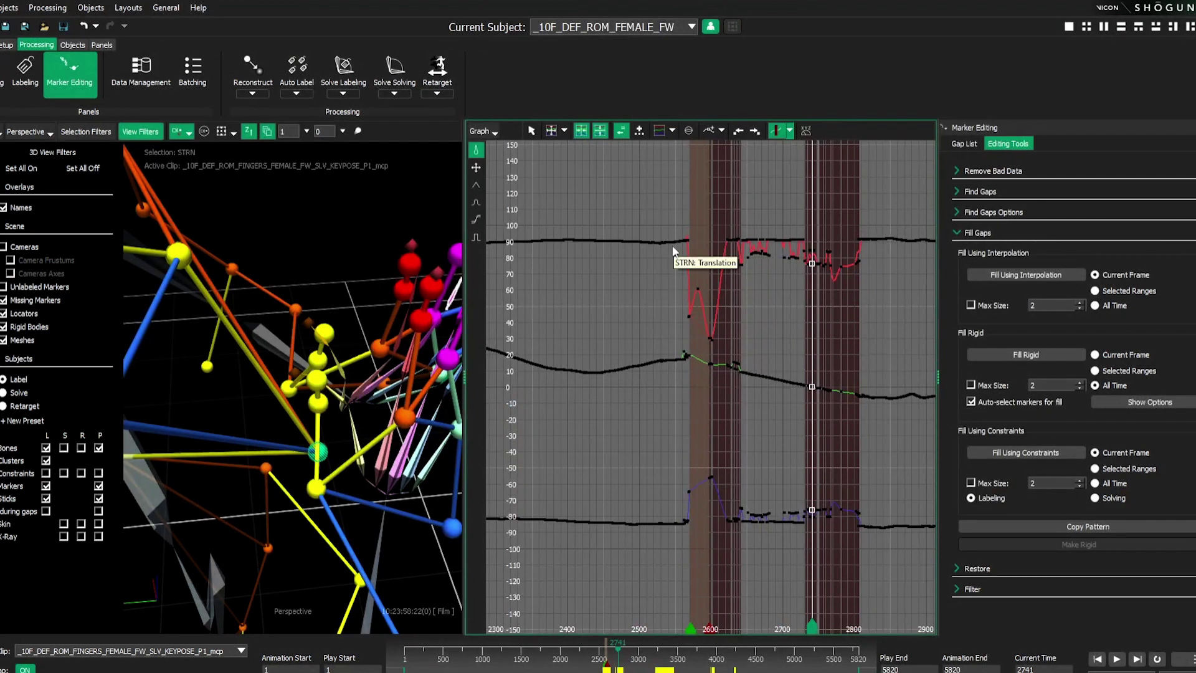
pyautogui.moveTo(674, 247)
pyautogui.mouseDown()
pyautogui.moveTo(807, 339)
pyautogui.moveTo(881, 345)
pyautogui.mouseUp()
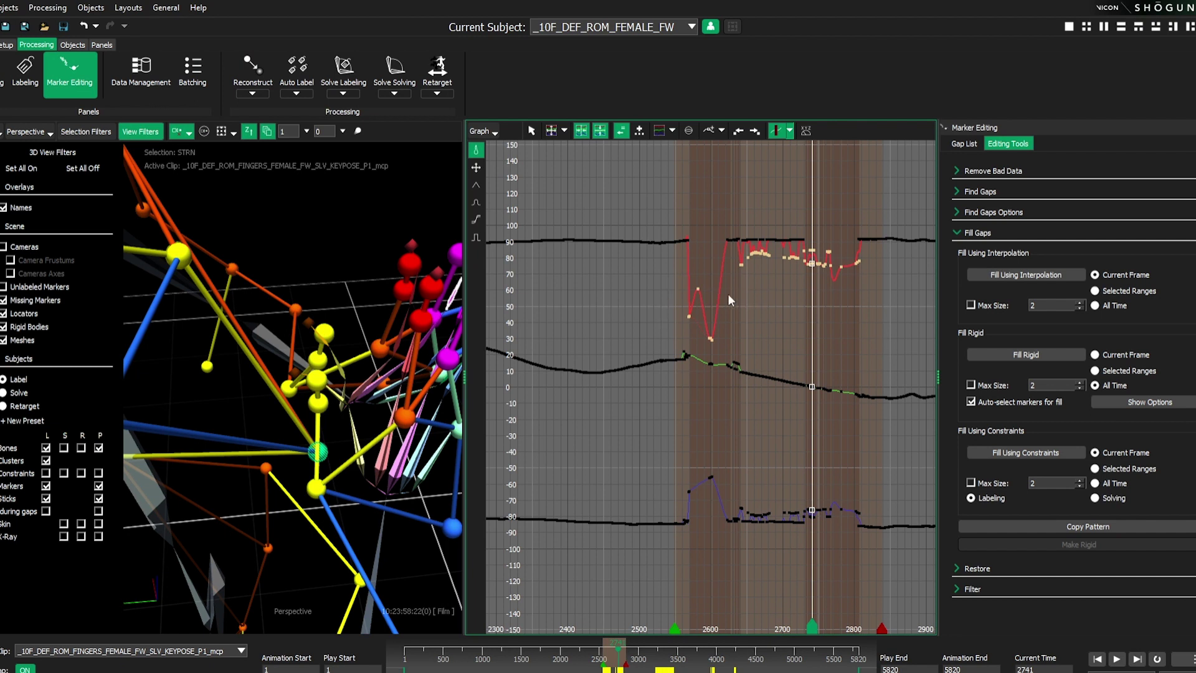
# - Cut STRN's keys within the selected range using Cut Selected Ranges
pyautogui.keyDown('alt'); pyautogui.moveTo(765, 270); pyautogui.dragTo(708, 597, button='right'); pyautogui.keyUp('alt')
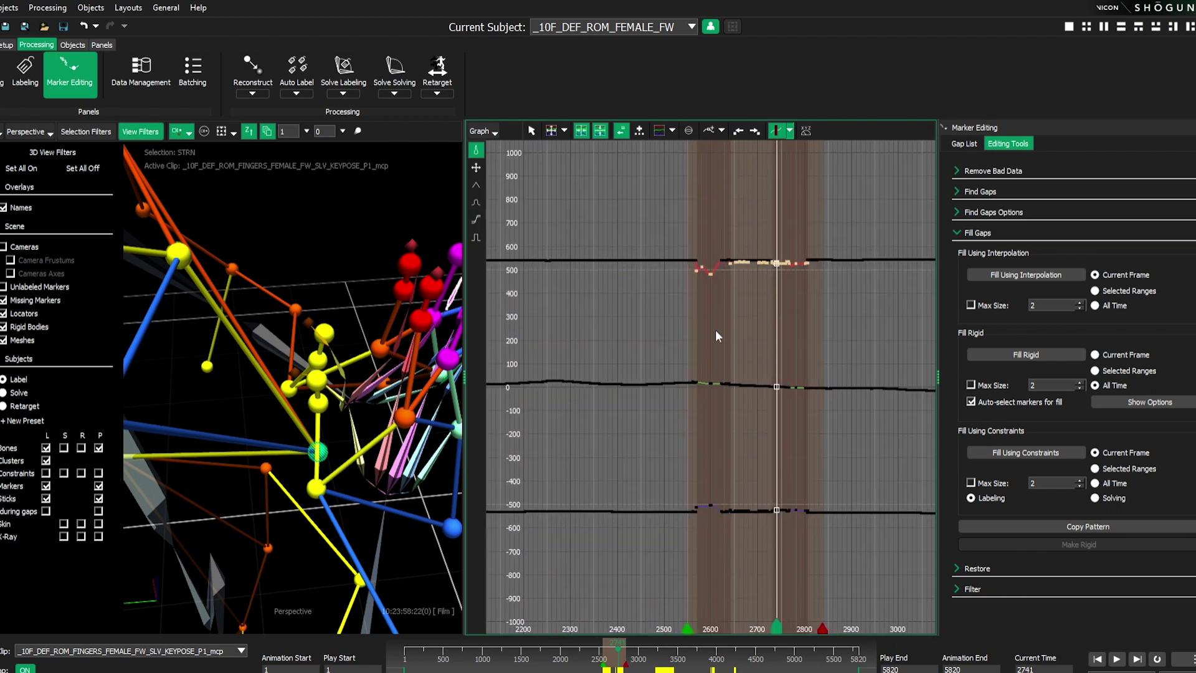
pyautogui.keyDown('alt'); pyautogui.moveTo(746, 382); pyautogui.dragTo(631, 75, button='right'); pyautogui.keyUp('alt')
pyautogui.keyDown('alt'); pyautogui.moveTo(713, 350); pyautogui.dragTo(892, 326, button='right'); pyautogui.keyUp('alt')
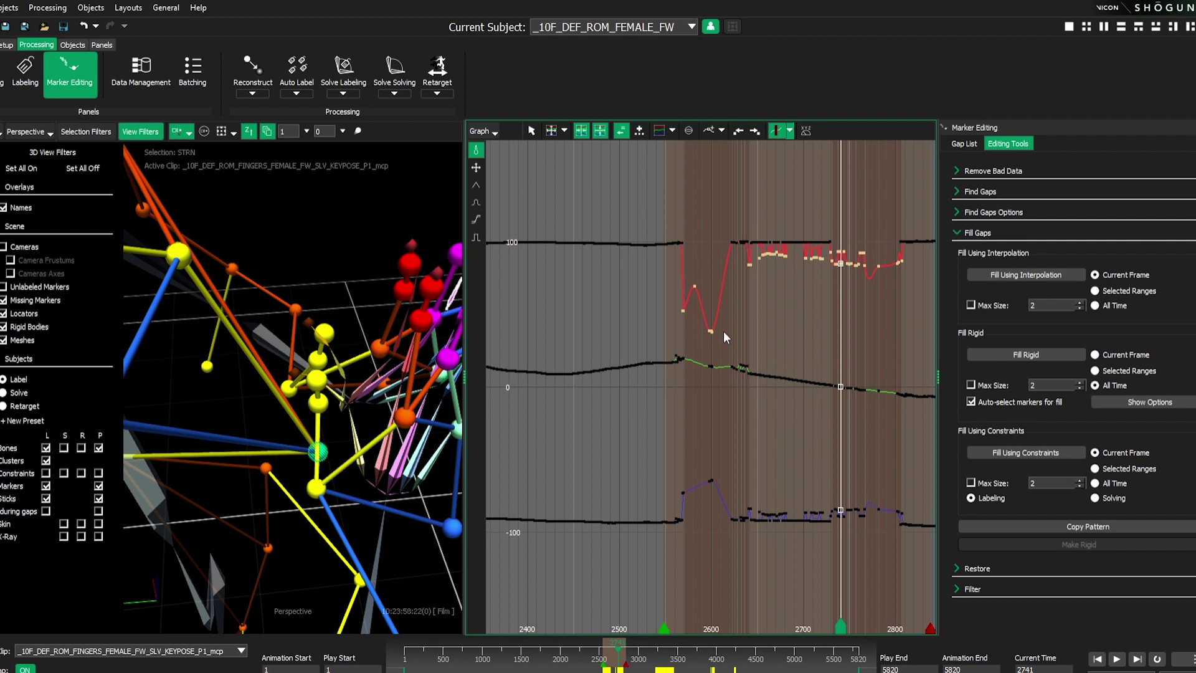
pyautogui.rightClick(712, 315)
pyautogui.moveTo(754, 324)
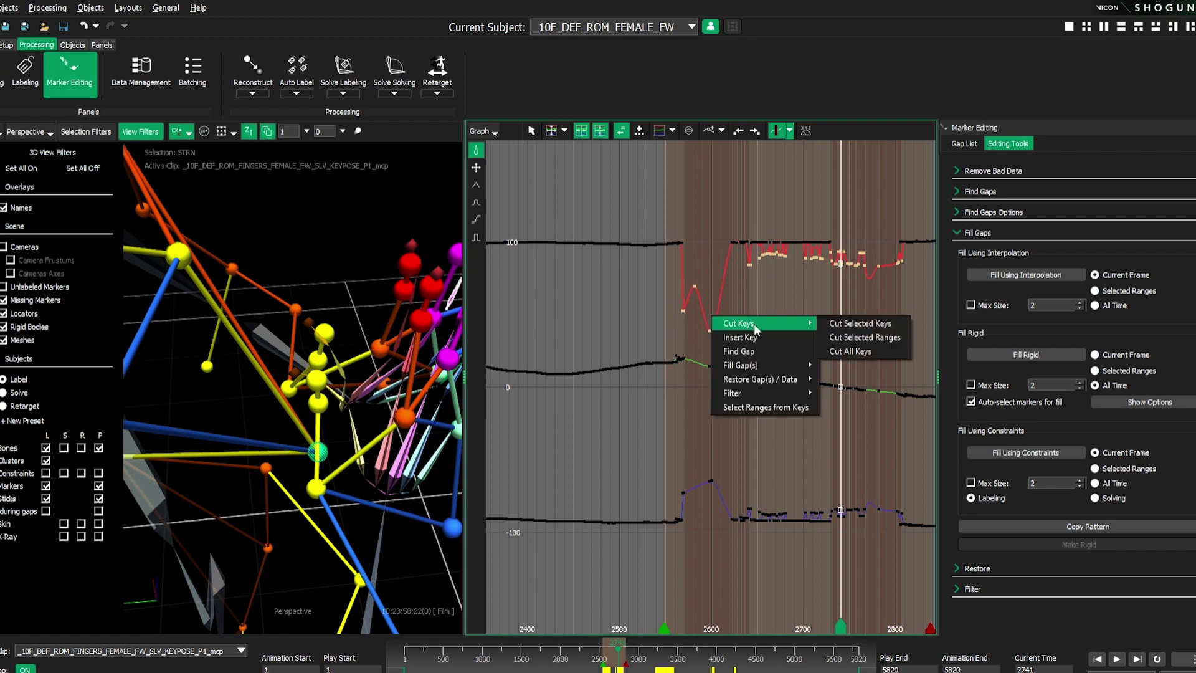
pyautogui.click(889, 345)
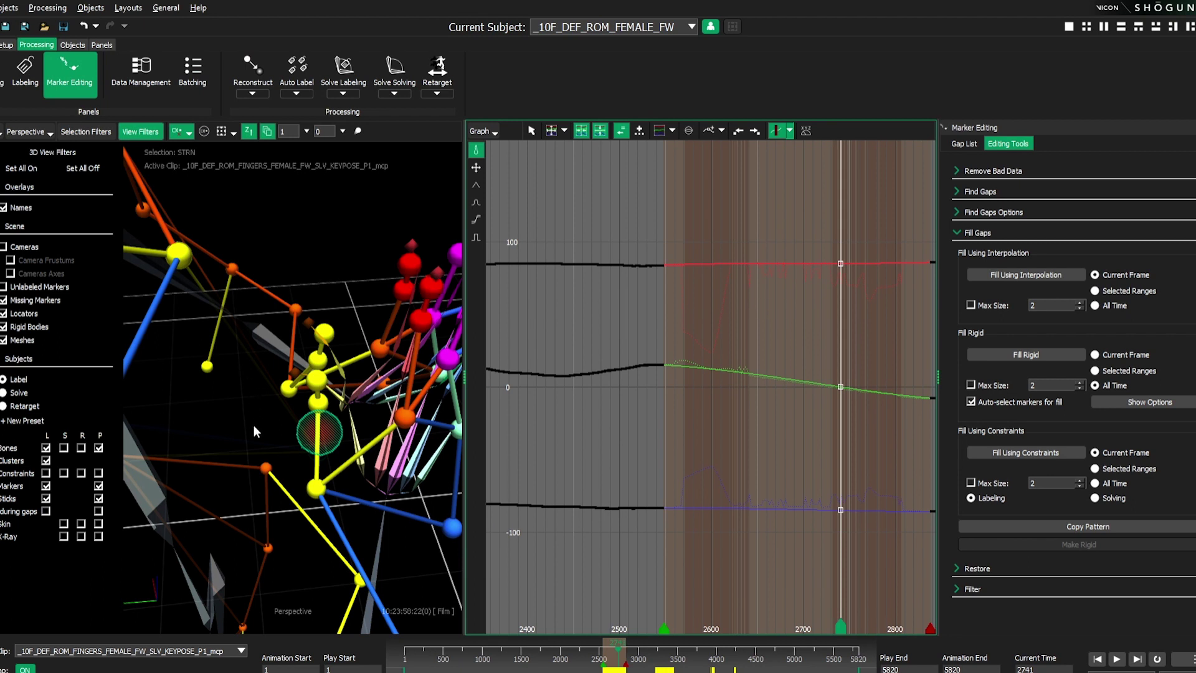
# - Select CLAV, the upper-back marker and T10 as rigid fill references, with STRN selected last
pyautogui.keyDown('alt'); pyautogui.moveTo(254, 426); pyautogui.dragTo(232, 420); pyautogui.keyUp('alt')
pyautogui.keyDown('alt'); pyautogui.moveTo(233, 420); pyautogui.dragTo(261, 507, button='right'); pyautogui.keyUp('alt')
pyautogui.keyDown('alt'); pyautogui.moveTo(204, 398); pyautogui.dragTo(288, 397, button='middle'); pyautogui.keyUp('alt')
pyautogui.keyDown('alt'); pyautogui.moveTo(340, 406); pyautogui.dragTo(316, 402); pyautogui.keyUp('alt')
pyautogui.keyDown('alt'); pyautogui.moveTo(316, 402); pyautogui.dragTo(333, 462, button='right'); pyautogui.keyUp('alt')
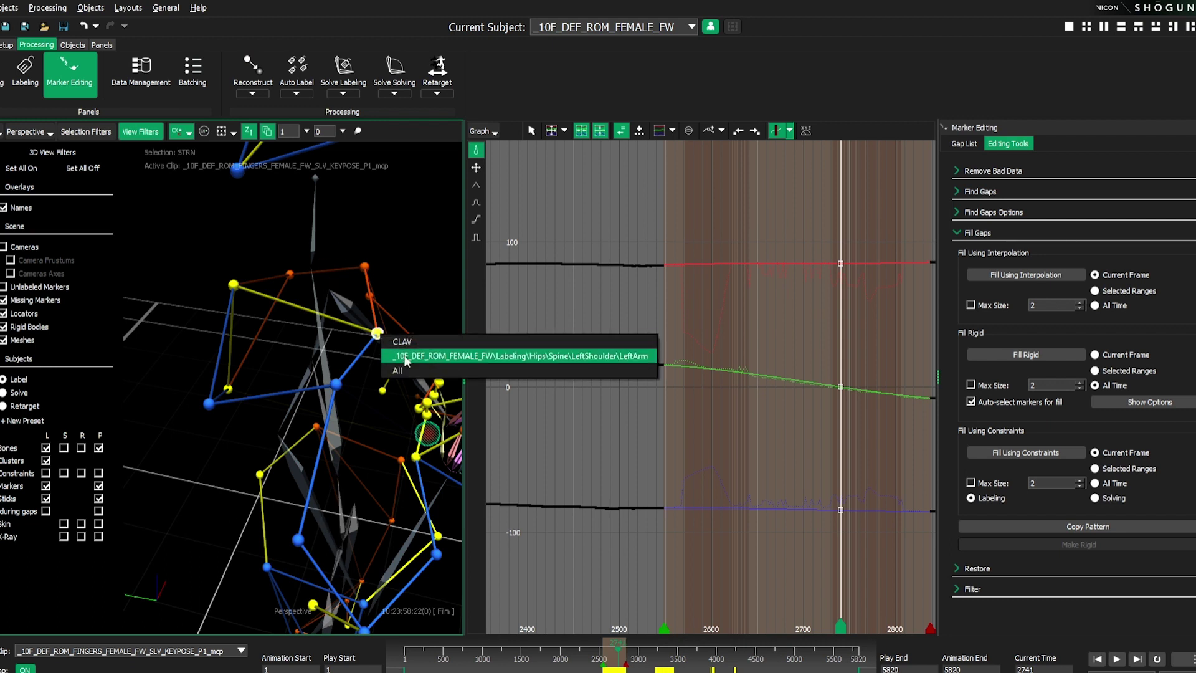
pyautogui.click(416, 344)
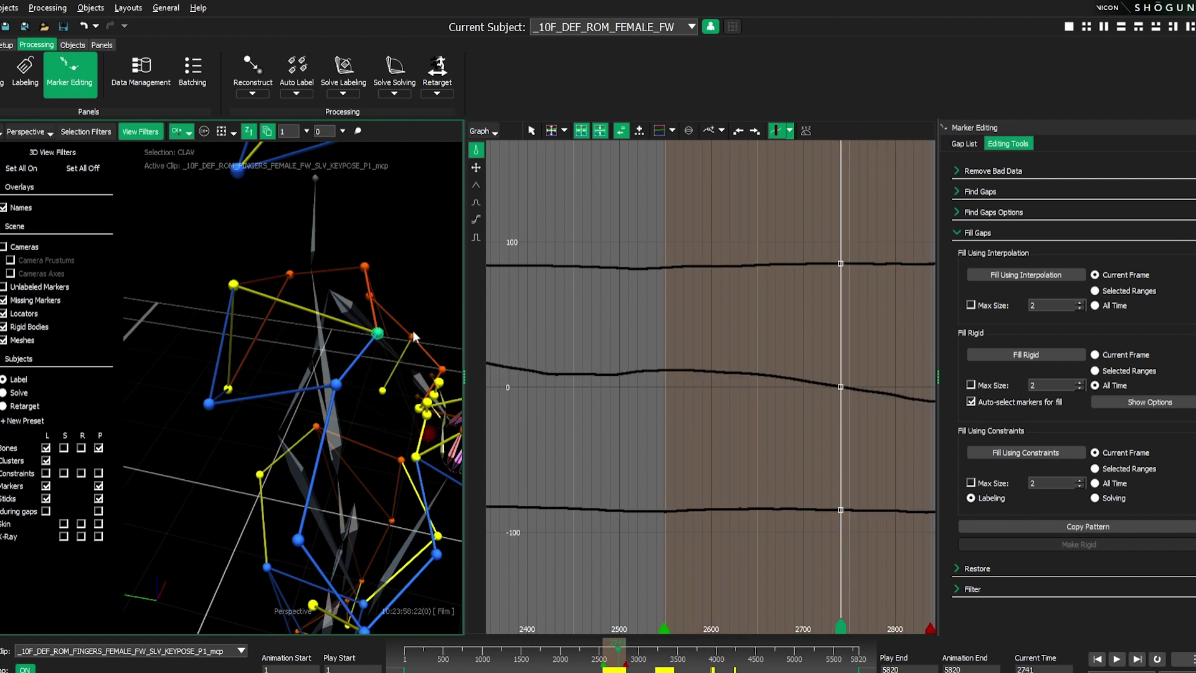
pyautogui.moveTo(237, 405); pyautogui.dragTo(185, 428)
pyautogui.click(242, 285)
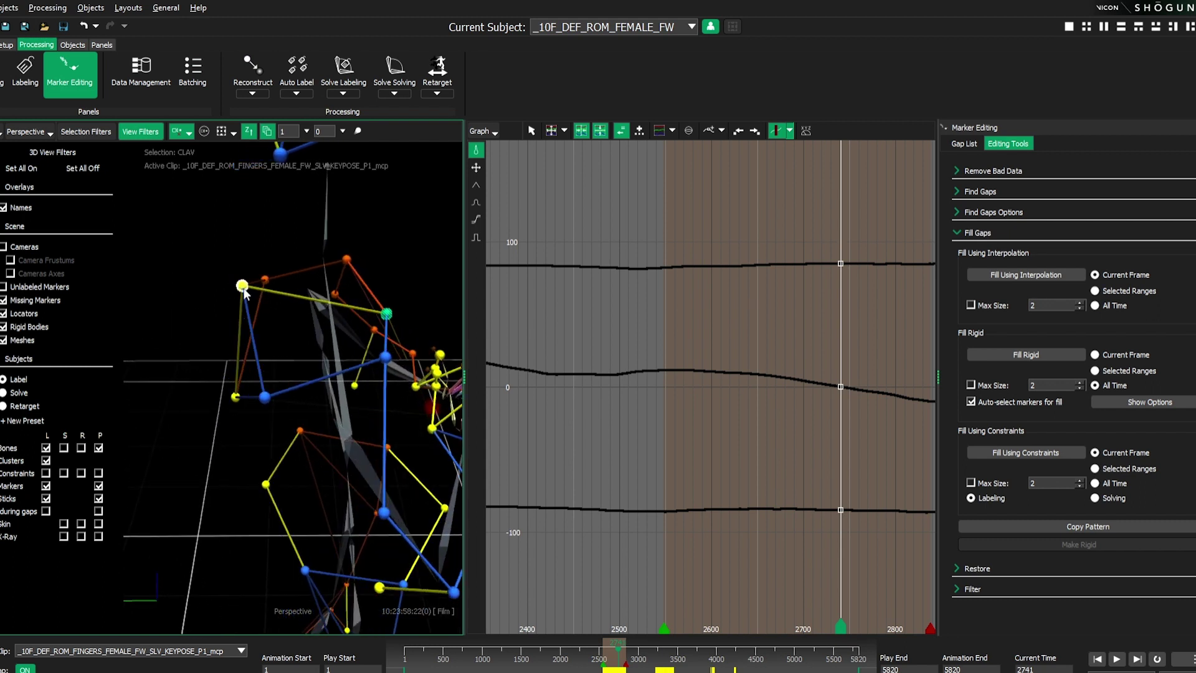
pyautogui.click(236, 395)
pyautogui.moveTo(201, 477)
pyautogui.mouseDown()
pyautogui.moveTo(184, 466)
pyautogui.moveTo(227, 467)
pyautogui.moveTo(332, 408)
pyautogui.mouseUp()
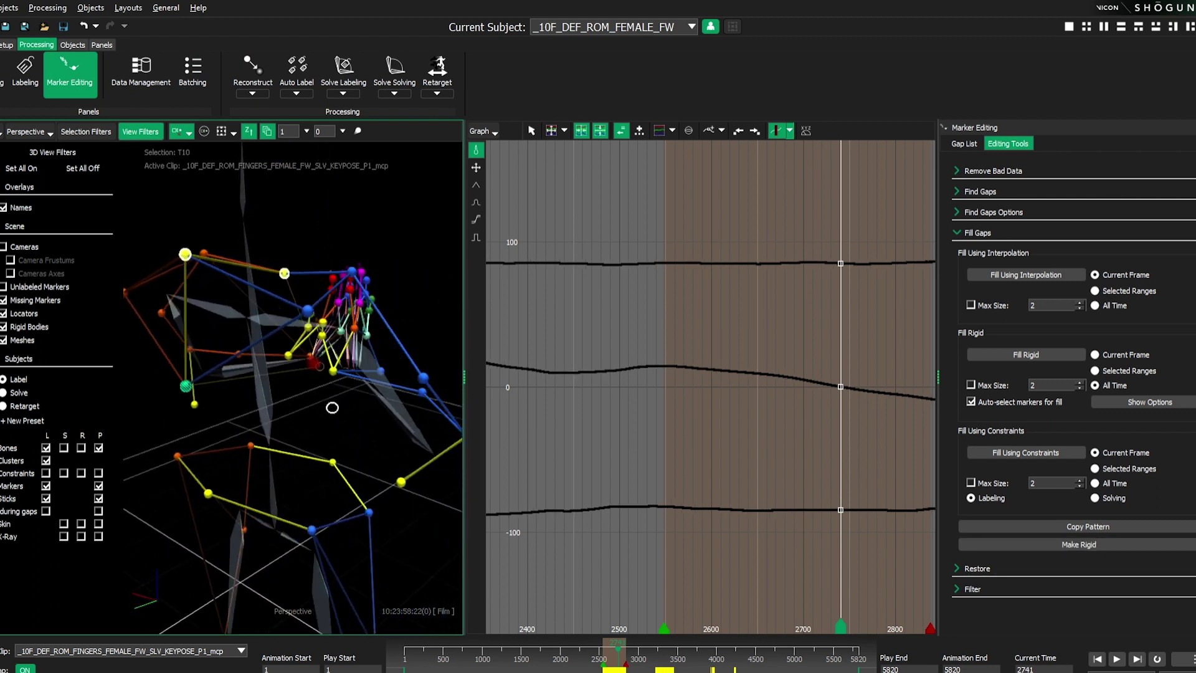
pyautogui.click(315, 367)
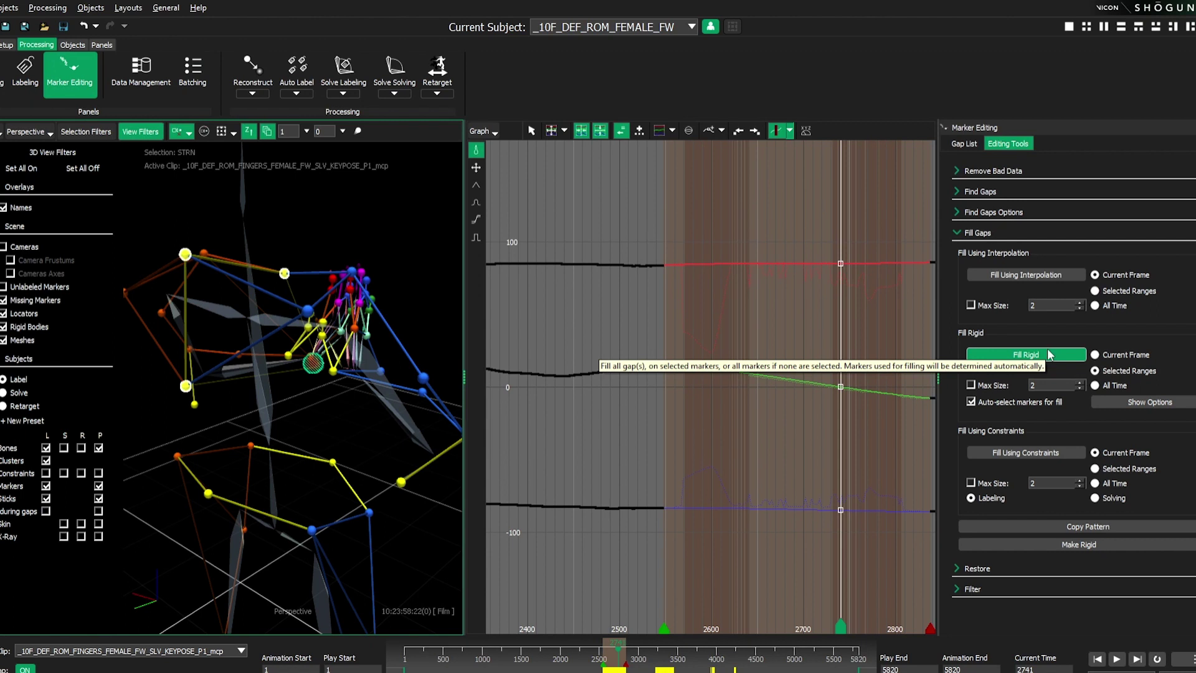
# - Fill STRN's gap with Fill Rigid over Selected Ranges, and check its curves and position in the 3D scene
pyautogui.click(1049, 354)
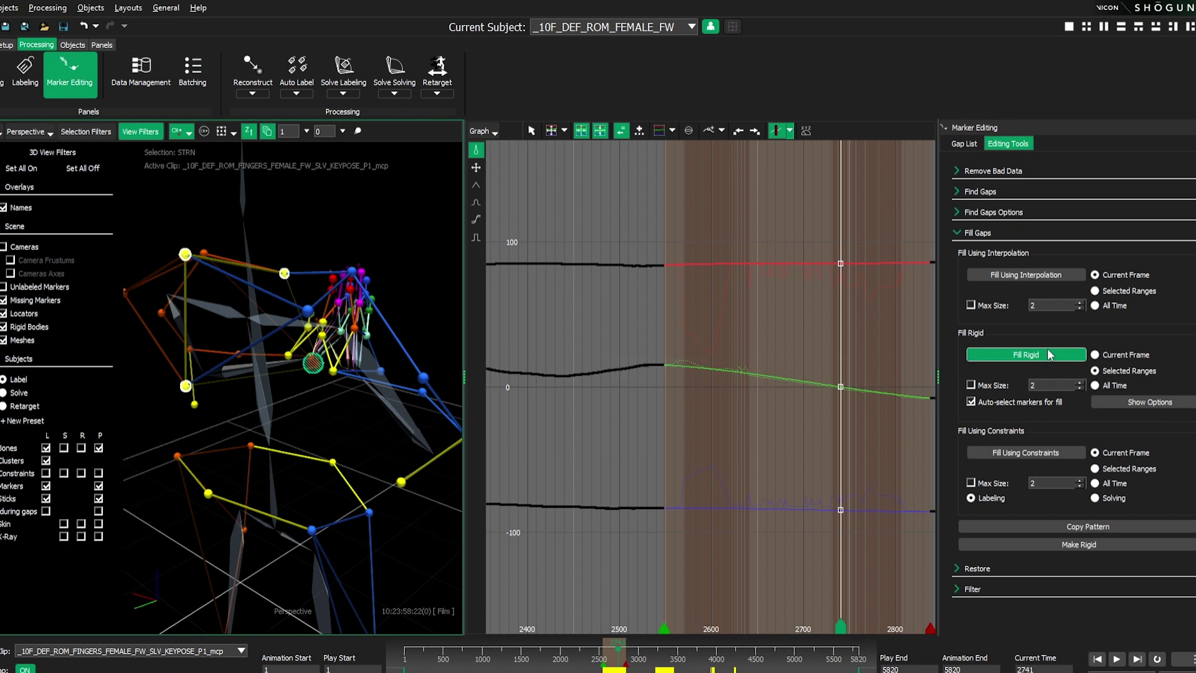
pyautogui.click(1048, 352)
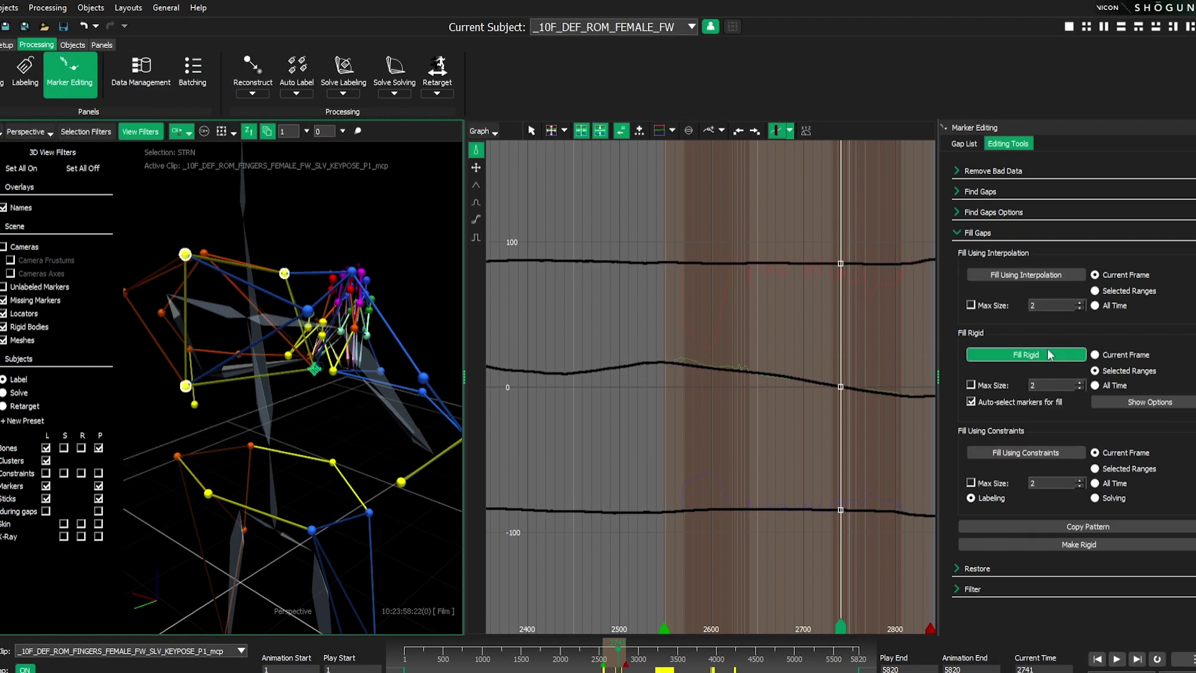
pyautogui.keyDown('alt'); pyautogui.moveTo(360, 404); pyautogui.dragTo(394, 410); pyautogui.keyUp('alt')
pyautogui.moveTo(235, 406)
pyautogui.keyDown('alt'); pyautogui.mouseDown()
pyautogui.moveTo(201, 431)
pyautogui.moveTo(357, 393)
pyautogui.mouseUp(); pyautogui.keyUp('alt')
pyautogui.keyDown('alt'); pyautogui.moveTo(790, 299); pyautogui.dragTo(496, 254, button='right'); pyautogui.keyUp('alt')
pyautogui.keyDown('alt'); pyautogui.moveTo(344, 405); pyautogui.dragTo(311, 431); pyautogui.keyUp('alt')
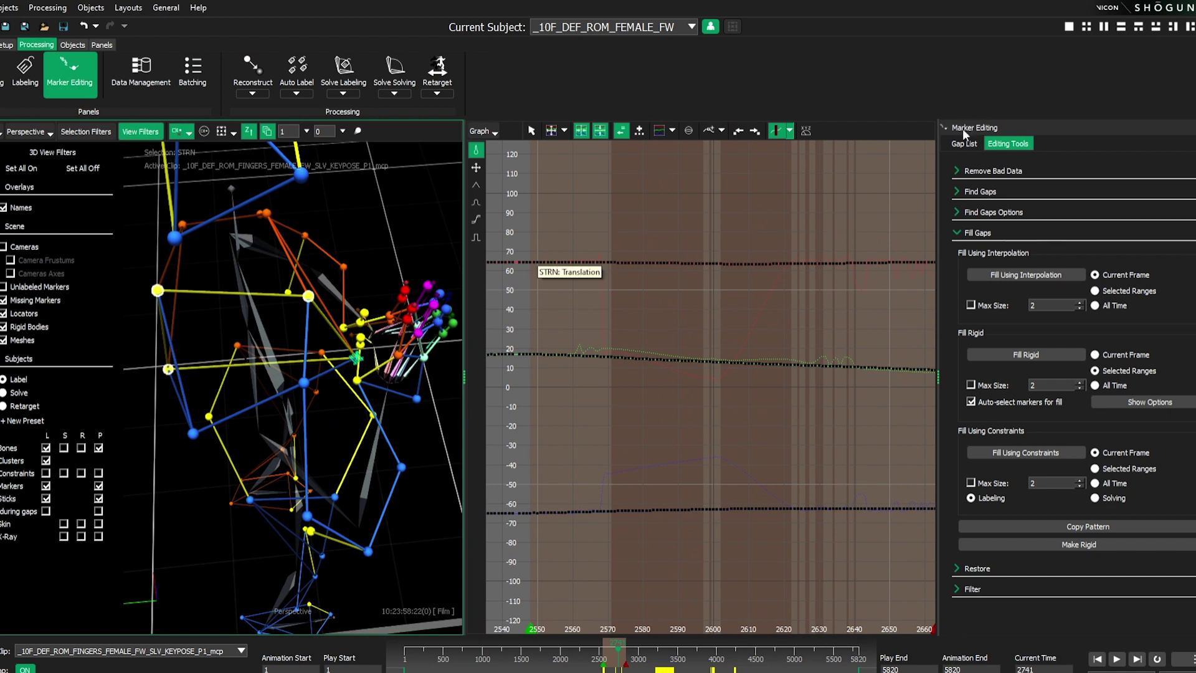
# - Show only the 3D scene in a single view without the Marker Editing panel, and scrub to frame 2834
pyautogui.click(1194, 128)
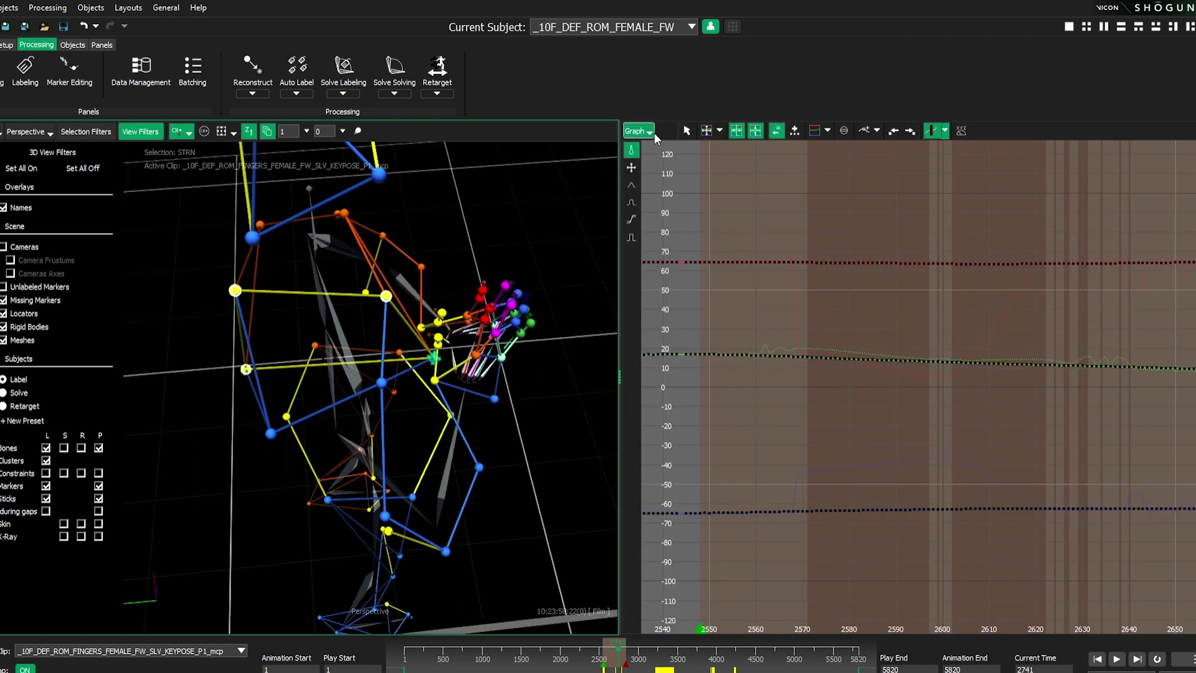
pyautogui.click(1074, 29)
pyautogui.keyDown('alt'); pyautogui.moveTo(805, 445); pyautogui.dragTo(731, 600); pyautogui.keyUp('alt')
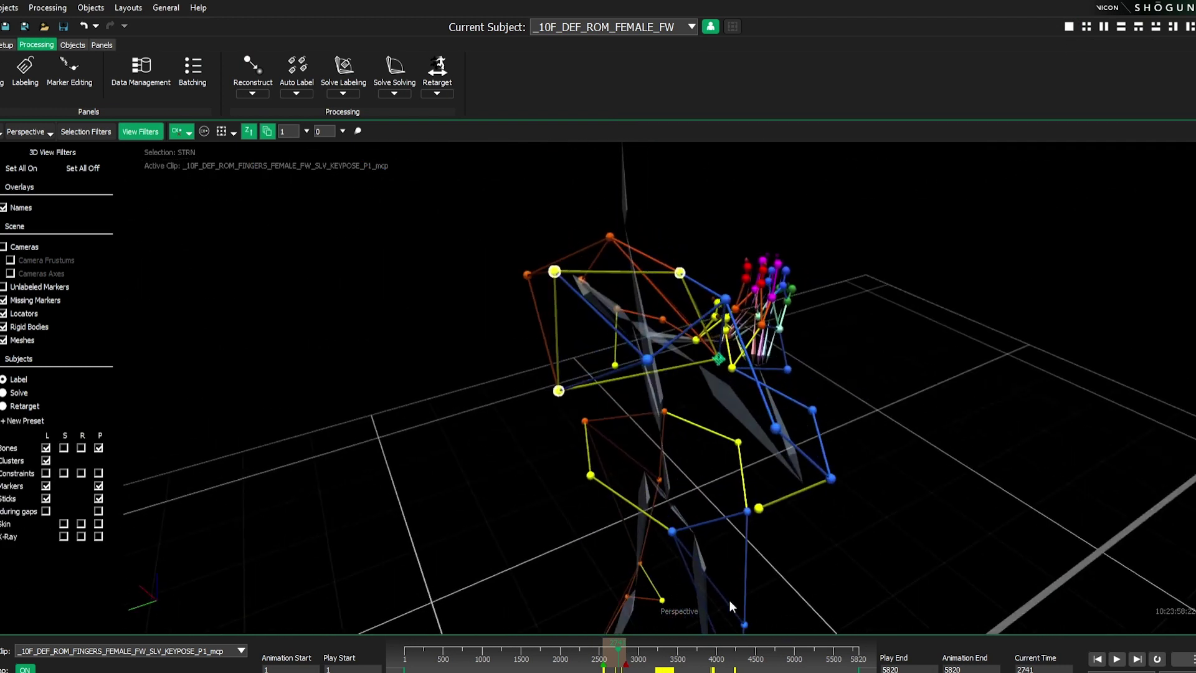
pyautogui.moveTo(621, 653)
pyautogui.mouseDown()
pyautogui.moveTo(609, 657)
pyautogui.moveTo(627, 654)
pyautogui.mouseUp()
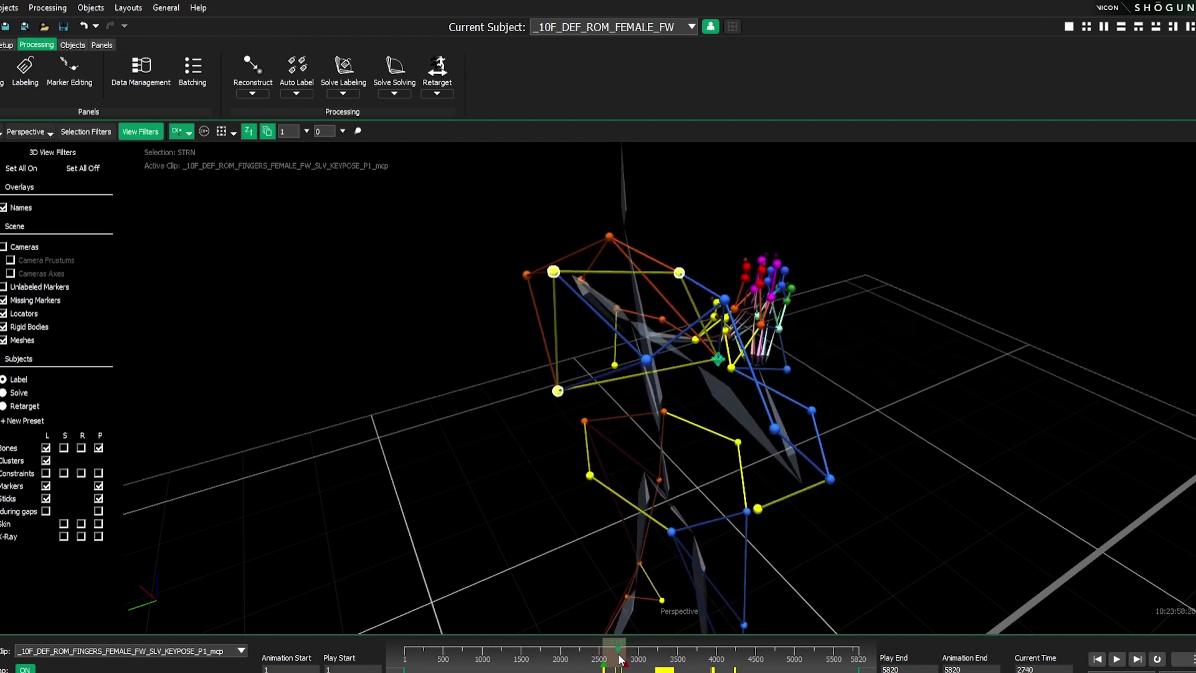
pyautogui.moveTo(969, 412); pyautogui.dragTo(887, 454)
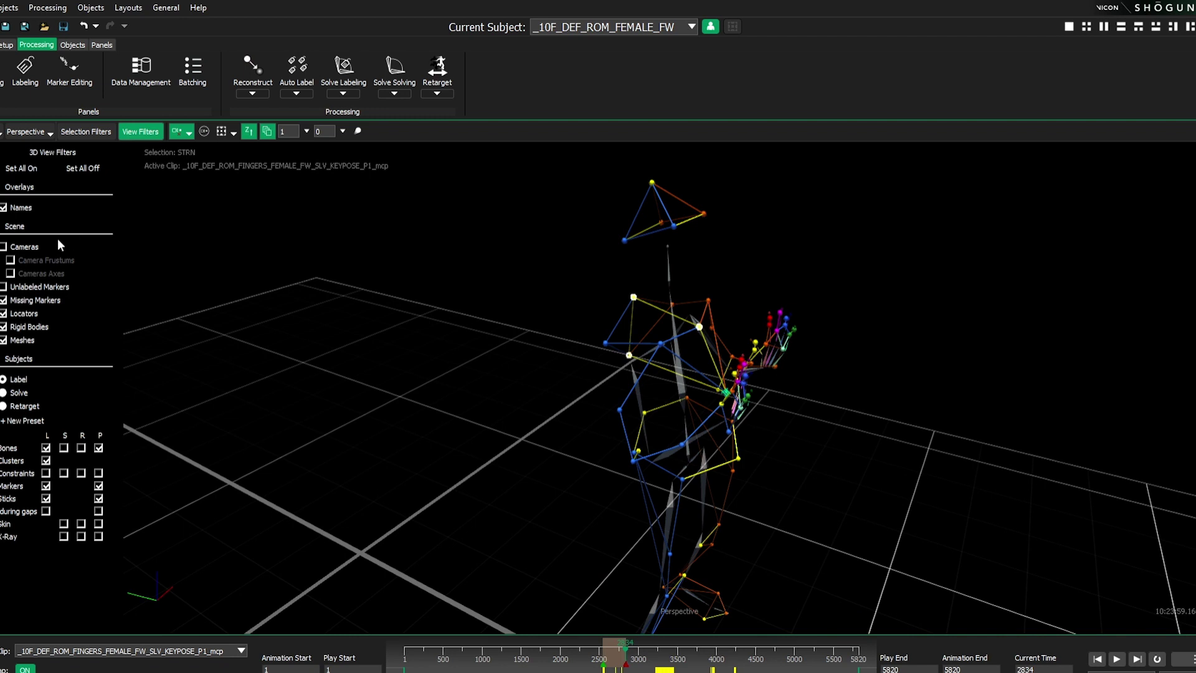
# - Switch the 3D view filters to the Solve preset, and frame both the solved character and the markers
pyautogui.click(17, 394)
pyautogui.keyDown('alt'); pyautogui.moveTo(431, 474); pyautogui.dragTo(455, 526, button='right'); pyautogui.keyUp('alt')
pyautogui.keyDown('alt'); pyautogui.moveTo(455, 525); pyautogui.dragTo(496, 517); pyautogui.keyUp('alt')
pyautogui.keyDown('alt'); pyautogui.moveTo(496, 517); pyautogui.dragTo(522, 433, button='middle'); pyautogui.keyUp('alt')
pyautogui.moveTo(540, 477); pyautogui.dragTo(603, 579)
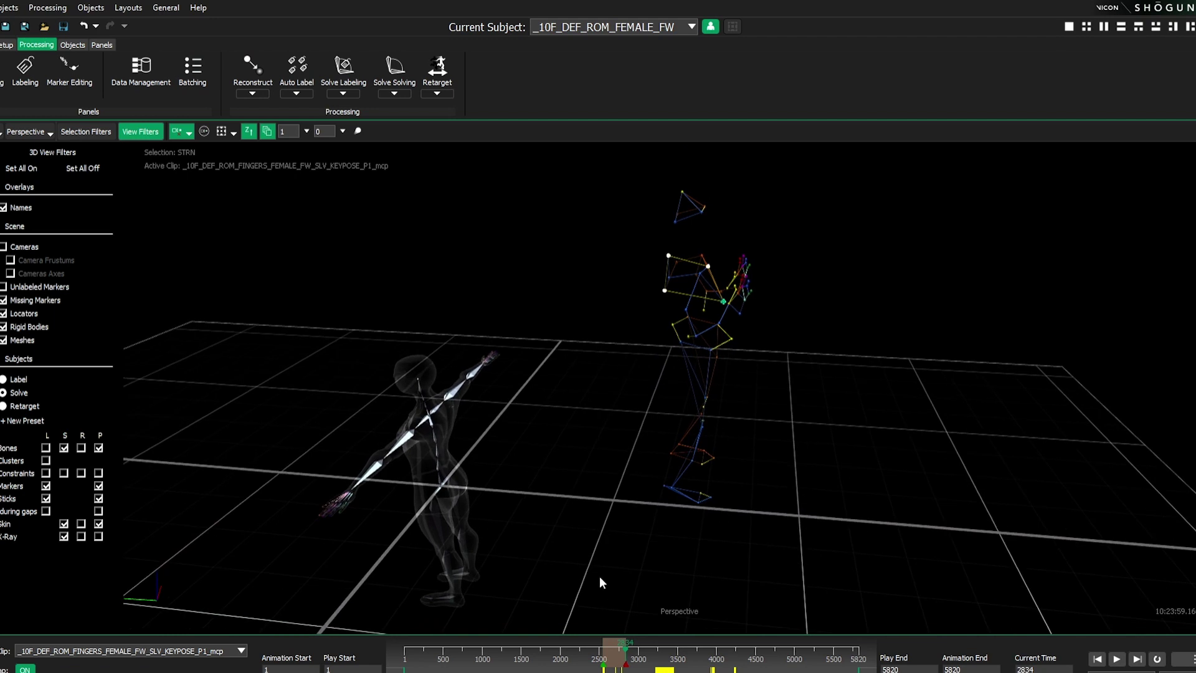
# - Run Solve Solving on the take, and close the processing panel
pyautogui.click(4, 74)
pyautogui.moveTo(40, 230); pyautogui.dragTo(268, 246)
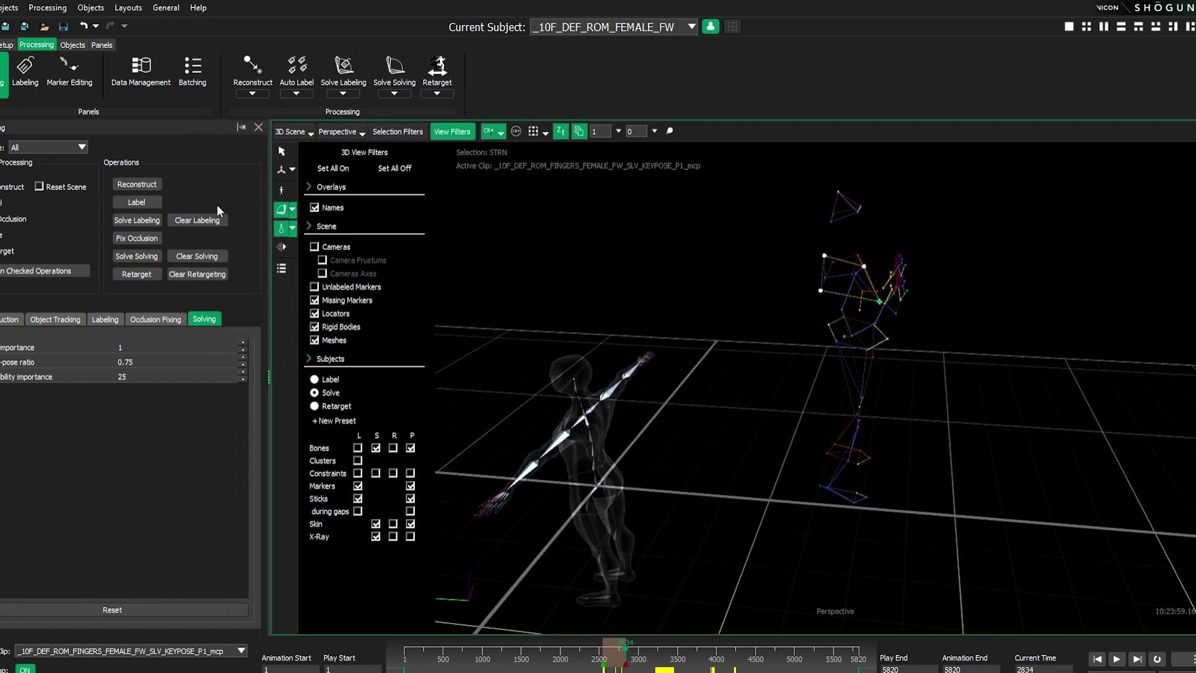
pyautogui.click(138, 257)
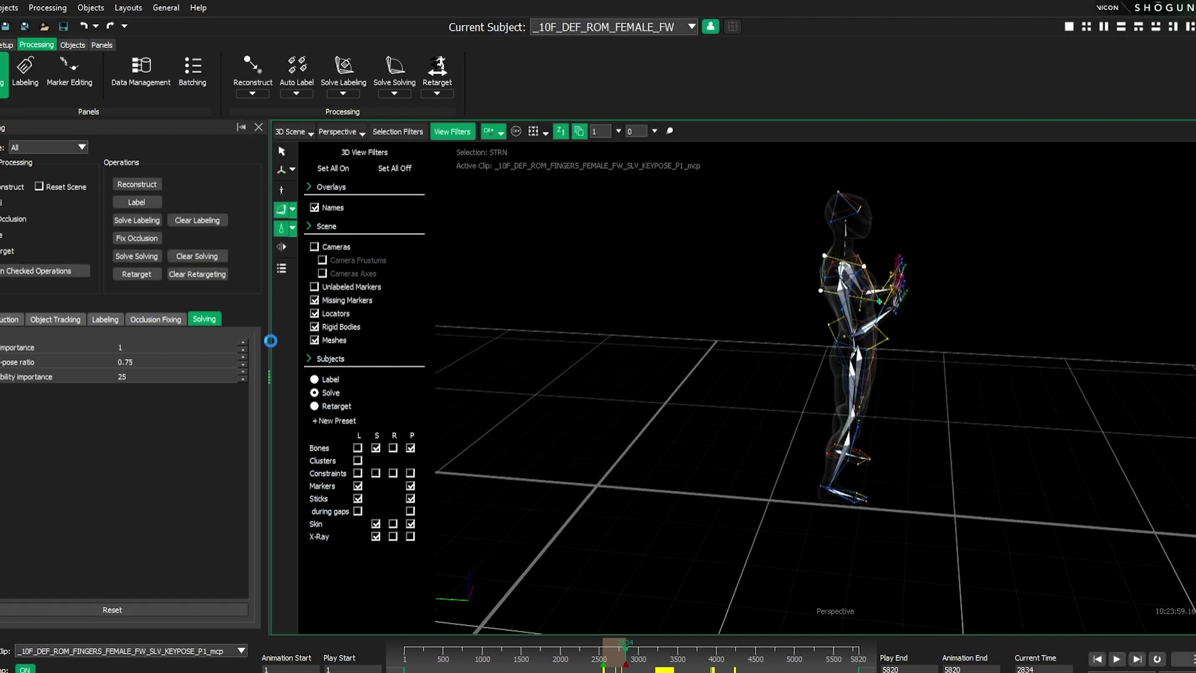
pyautogui.keyDown('alt'); pyautogui.moveTo(928, 351); pyautogui.dragTo(690, 461); pyautogui.keyUp('alt')
pyautogui.keyDown('alt'); pyautogui.moveTo(699, 464); pyautogui.dragTo(736, 359, button='right'); pyautogui.keyUp('alt')
pyautogui.keyDown('alt'); pyautogui.moveTo(735, 358); pyautogui.dragTo(796, 344, button='middle'); pyautogui.keyUp('alt')
pyautogui.click(259, 127)
# - Scrub between about frames 2610 and 2902 to check the solved skeleton against the cleaned markers
pyautogui.keyDown('alt'); pyautogui.moveTo(750, 377); pyautogui.dragTo(752, 427); pyautogui.keyUp('alt')
pyautogui.keyDown('alt'); pyautogui.moveTo(753, 427); pyautogui.dragTo(740, 376, button='right'); pyautogui.keyUp('alt')
pyautogui.keyDown('alt'); pyautogui.moveTo(740, 376); pyautogui.dragTo(743, 385); pyautogui.keyUp('alt')
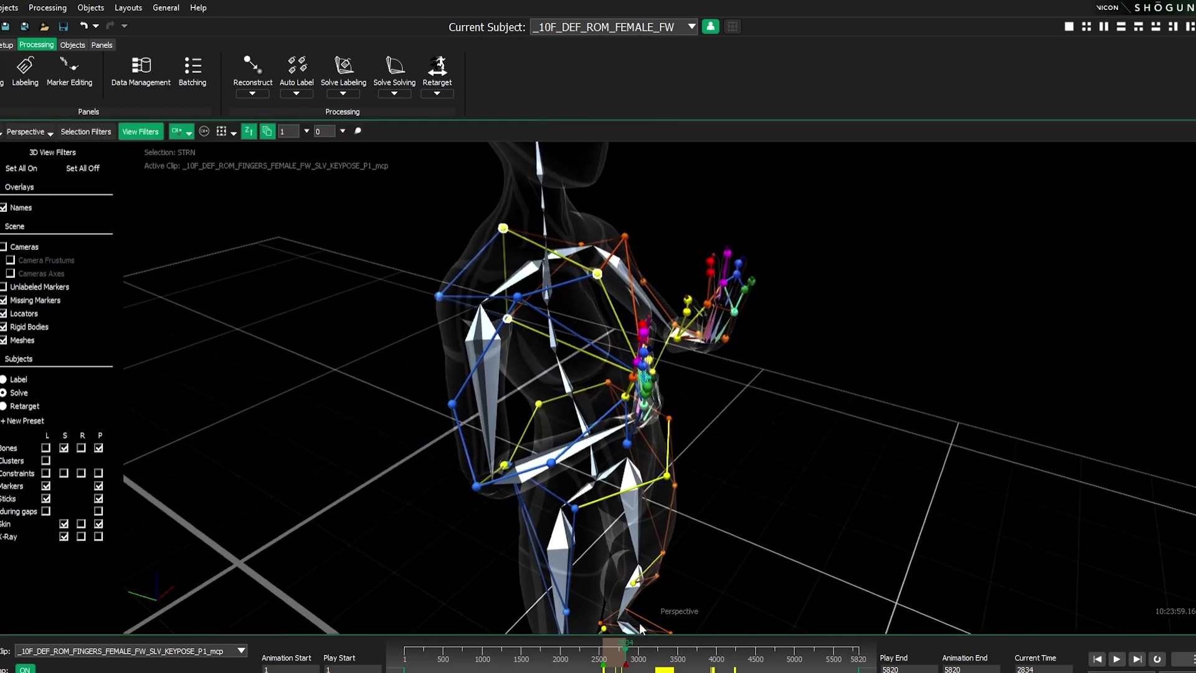
pyautogui.moveTo(625, 649)
pyautogui.mouseDown()
pyautogui.moveTo(601, 652)
pyautogui.moveTo(618, 645)
pyautogui.moveTo(608, 644)
pyautogui.mouseUp()
pyautogui.moveTo(772, 481)
pyautogui.keyDown('alt'); pyautogui.mouseDown()
pyautogui.moveTo(788, 494)
pyautogui.moveTo(770, 478)
pyautogui.mouseUp(); pyautogui.keyUp('alt')
pyautogui.moveTo(607, 650); pyautogui.dragTo(633, 670)
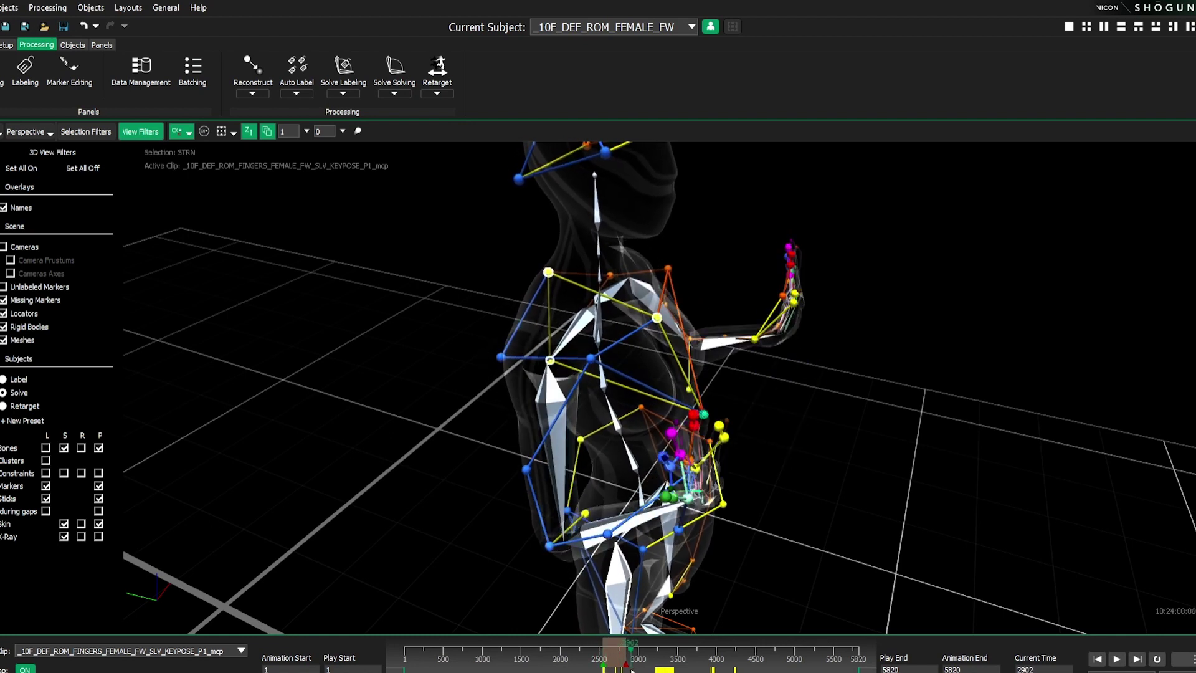
pyautogui.scroll(-5, 885, 468)
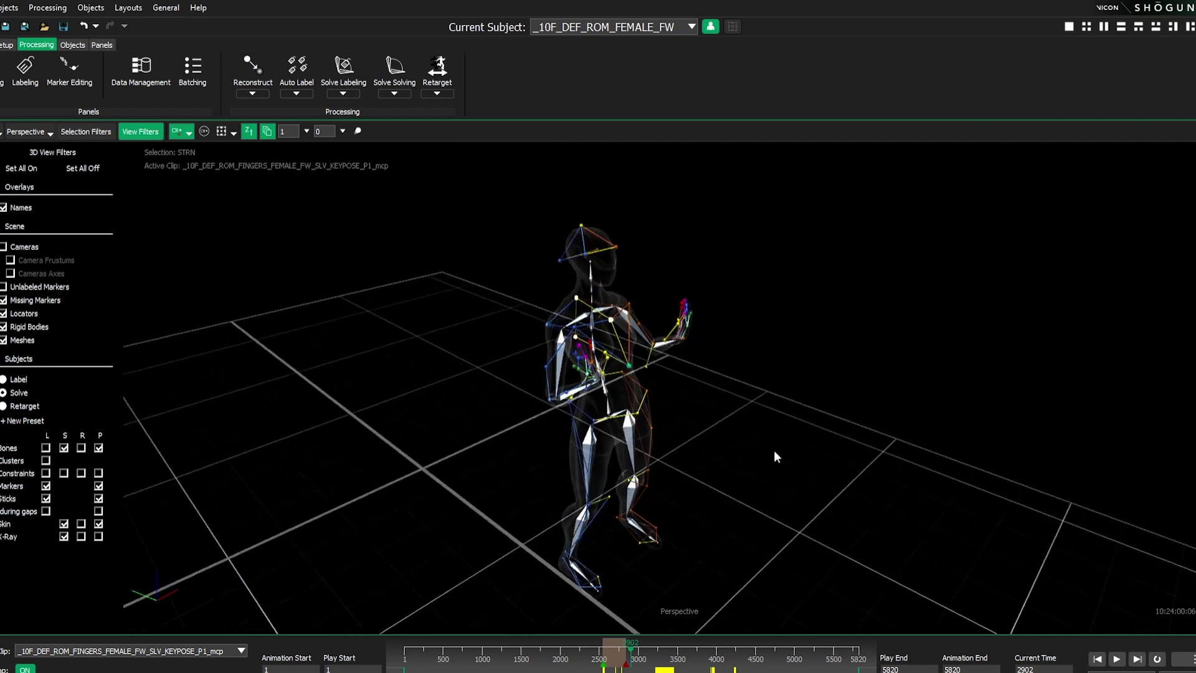
pyautogui.keyDown('alt'); pyautogui.moveTo(774, 450); pyautogui.dragTo(762, 444); pyautogui.keyUp('alt')
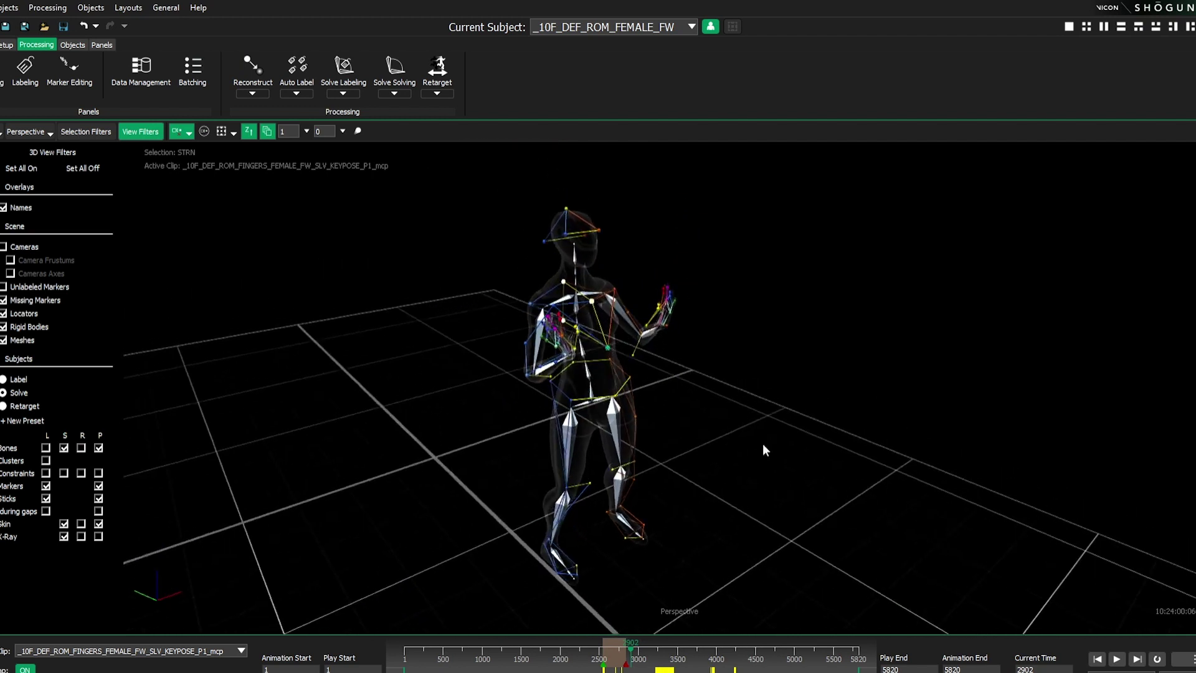